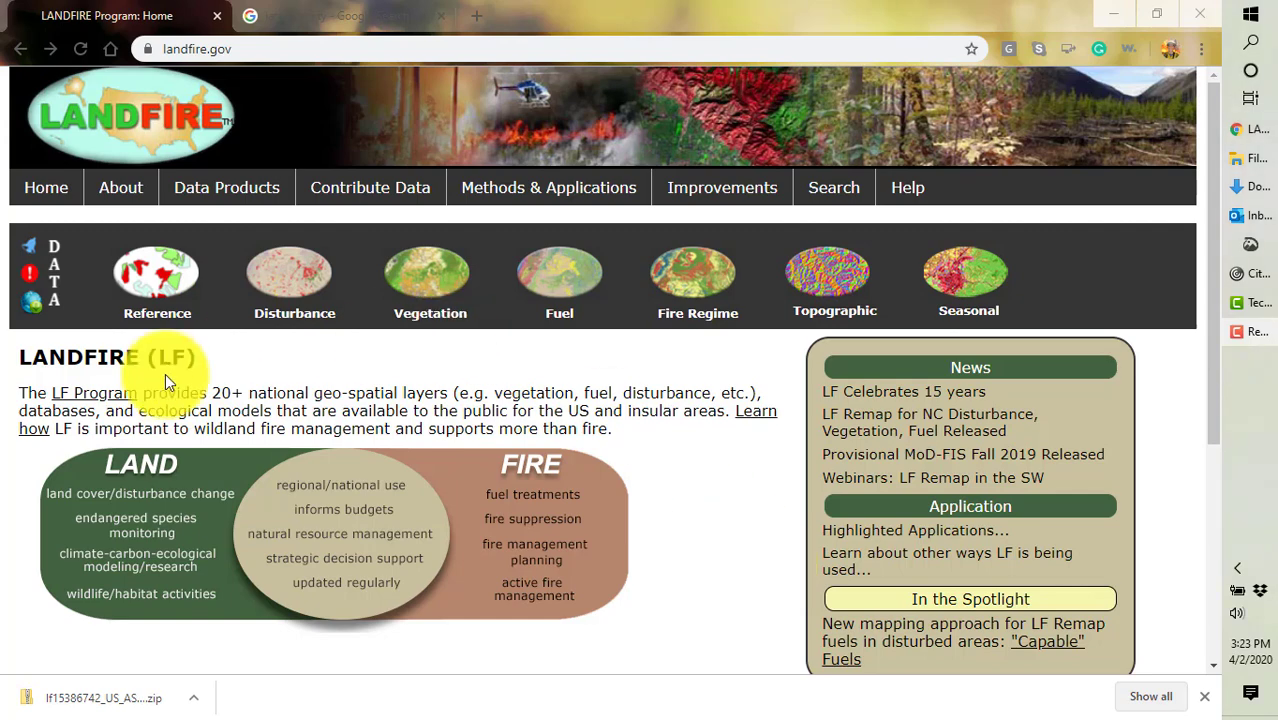
- Open the LANDFIRE Get Data page and view its download options, including the Data Distribution Site
click(27, 305)
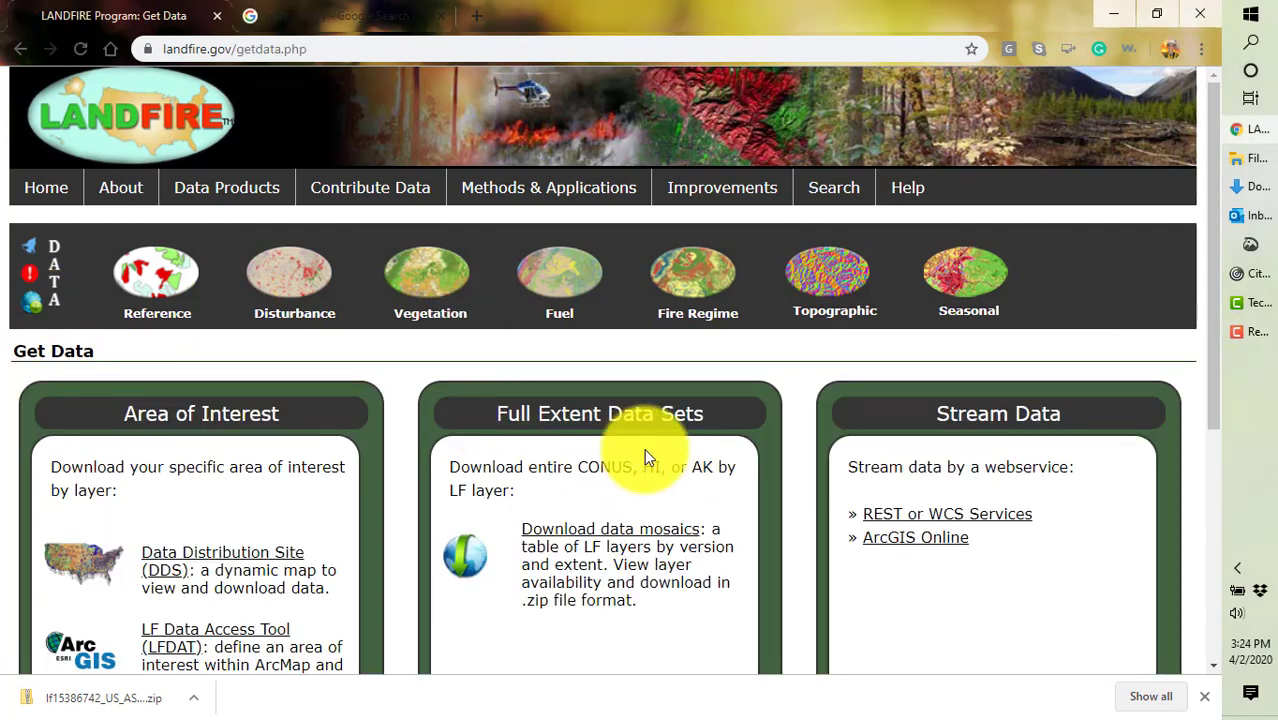
scroll(802, 541, down, 1)
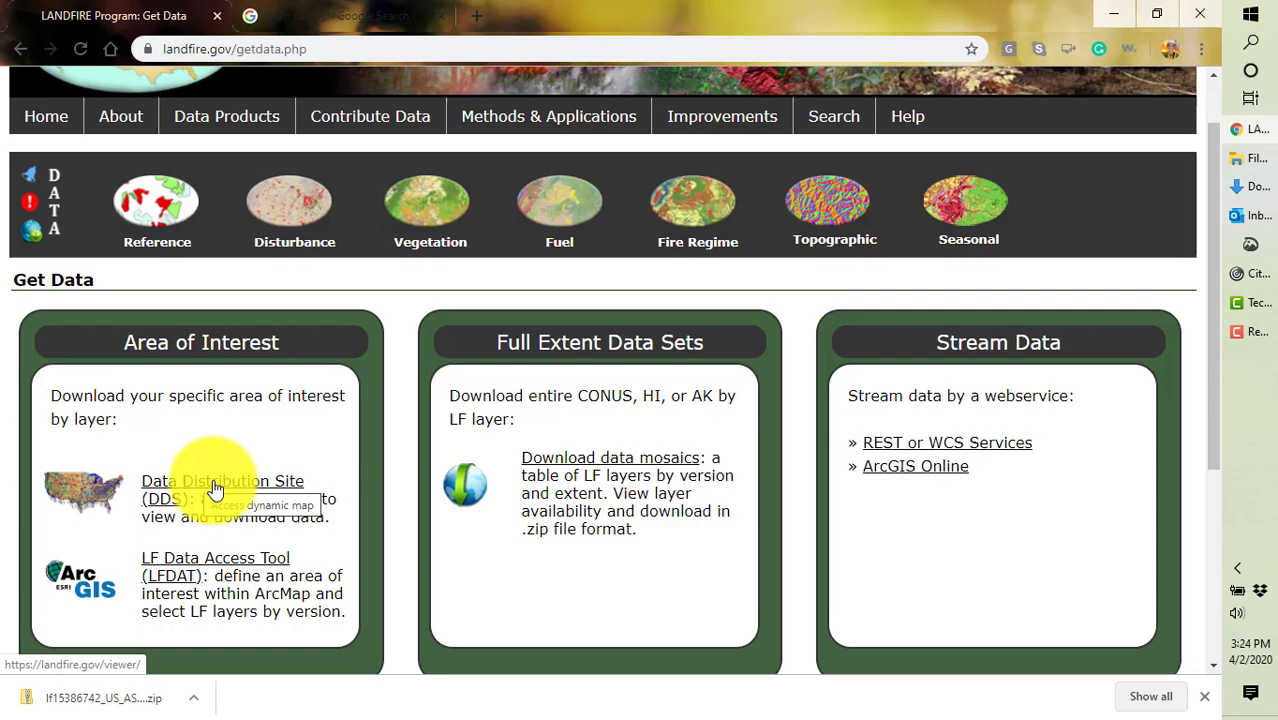
- Launch the Data Distribution Site map viewer for the northwestern United States zone
click(215, 488)
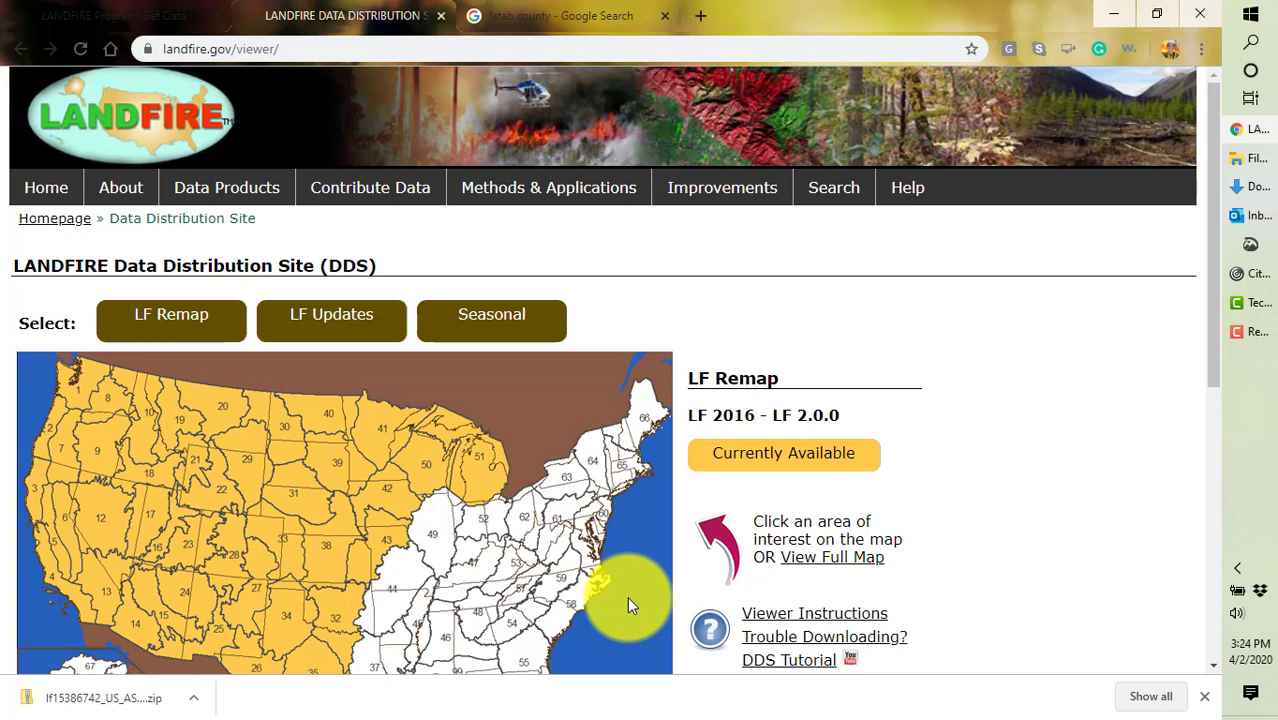
click(140, 421)
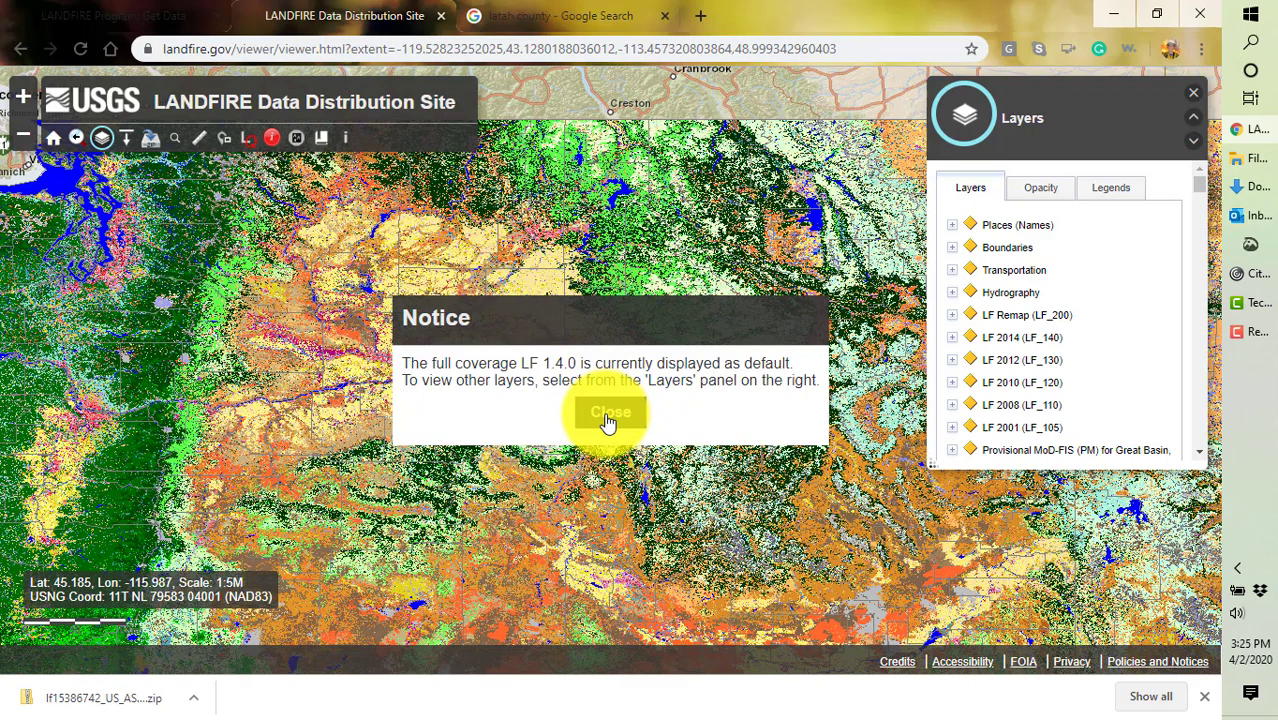
- Dismiss the notice and turn off the LF 2014 Existing Vegetation Type overlay
click(607, 420)
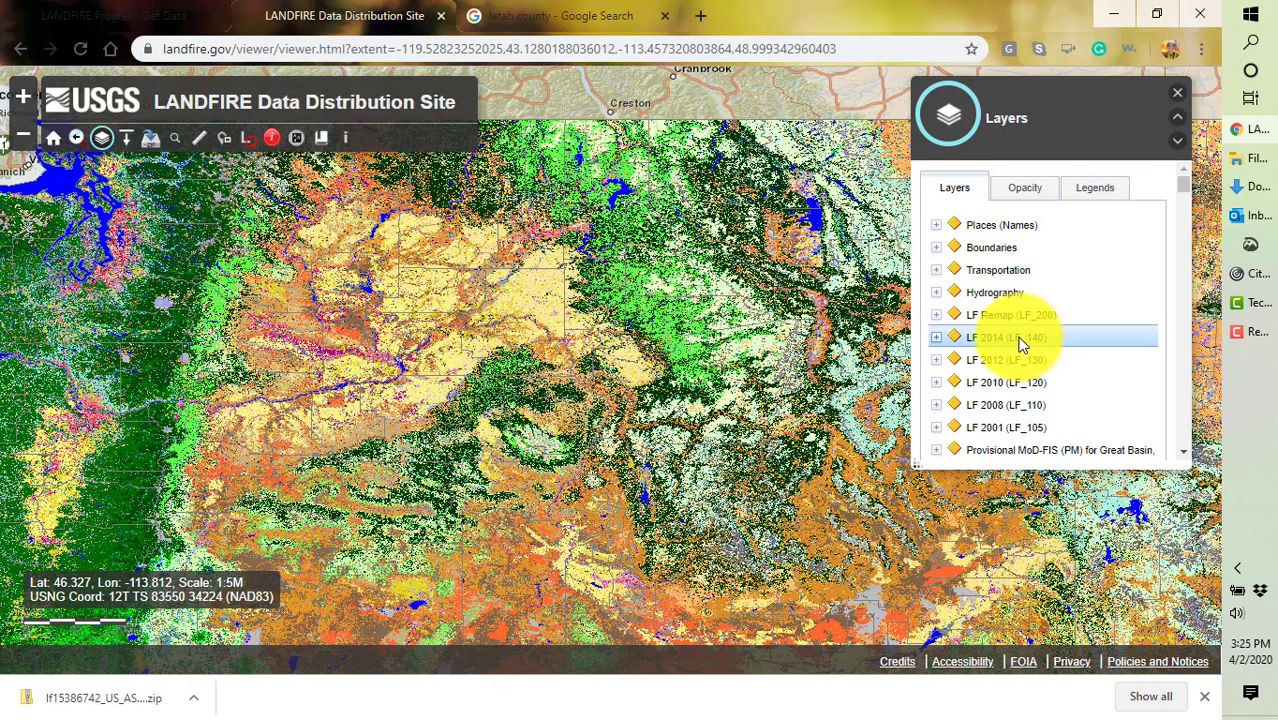
click(937, 340)
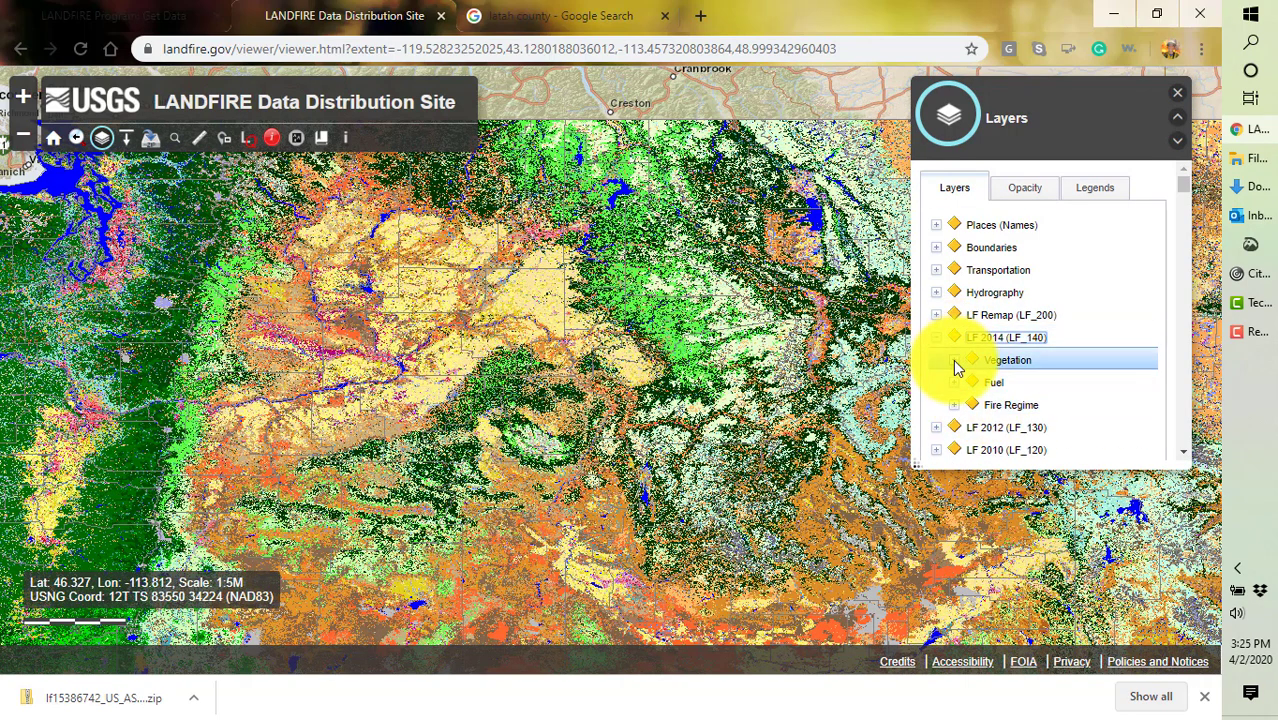
click(955, 364)
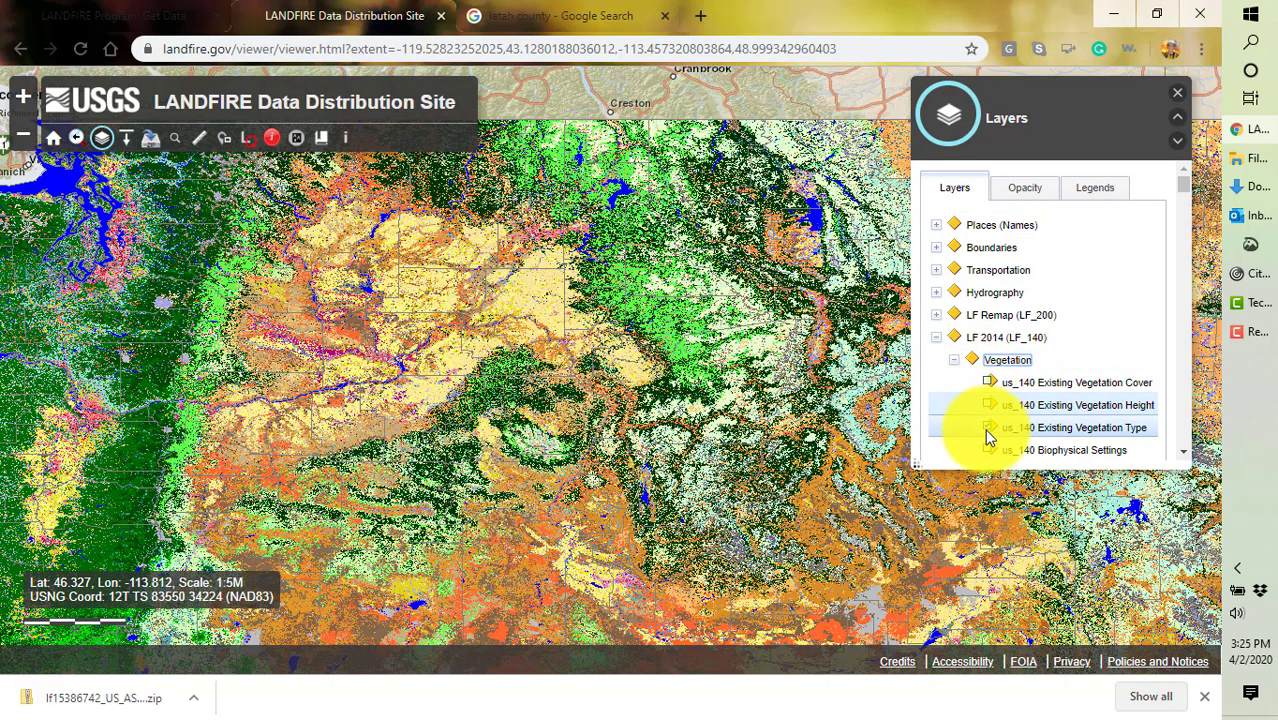
click(988, 428)
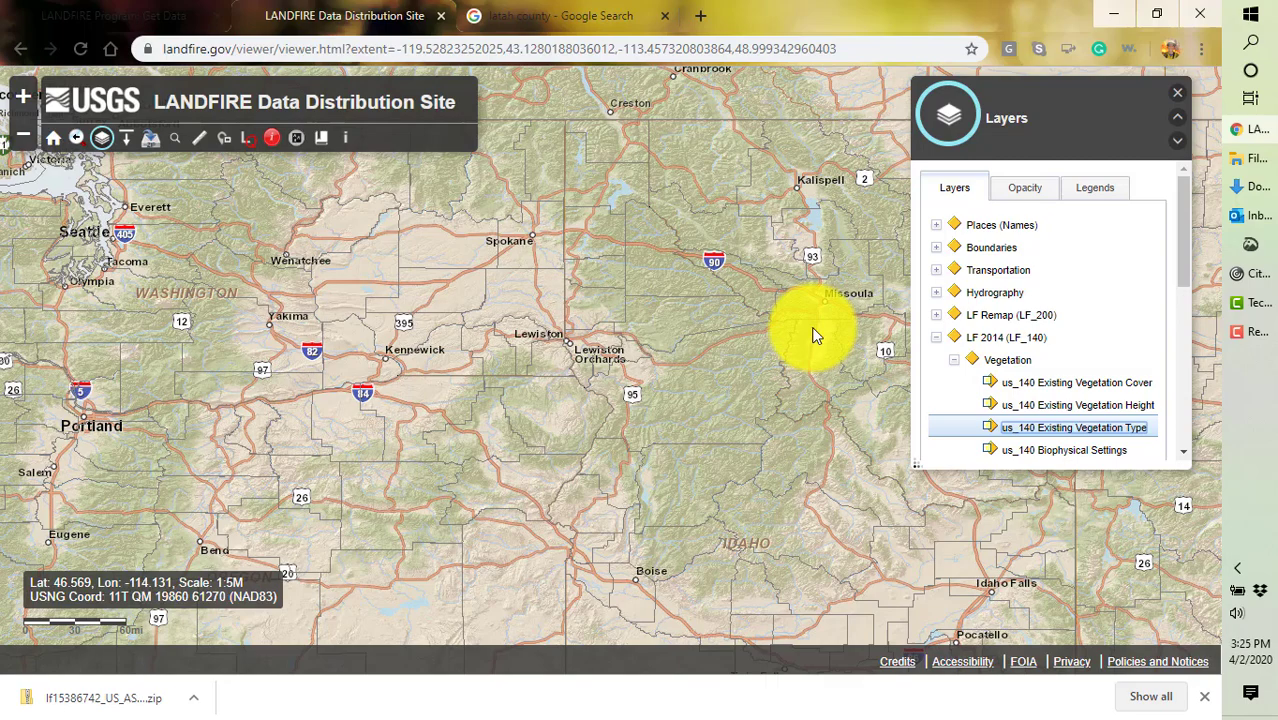
- Zoom and pan the map to the Potlatch, Troy and Deary area of Latah County
scroll(579, 307, up, 1)
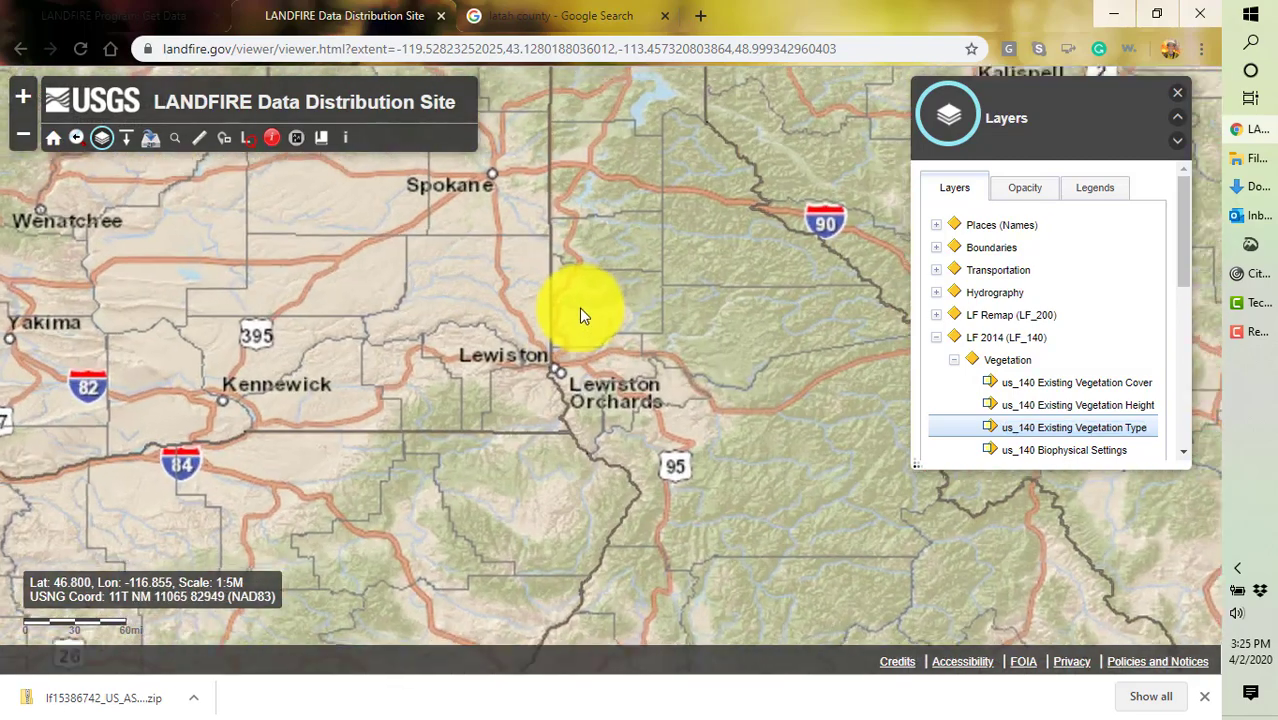
scroll(578, 304, up, 1)
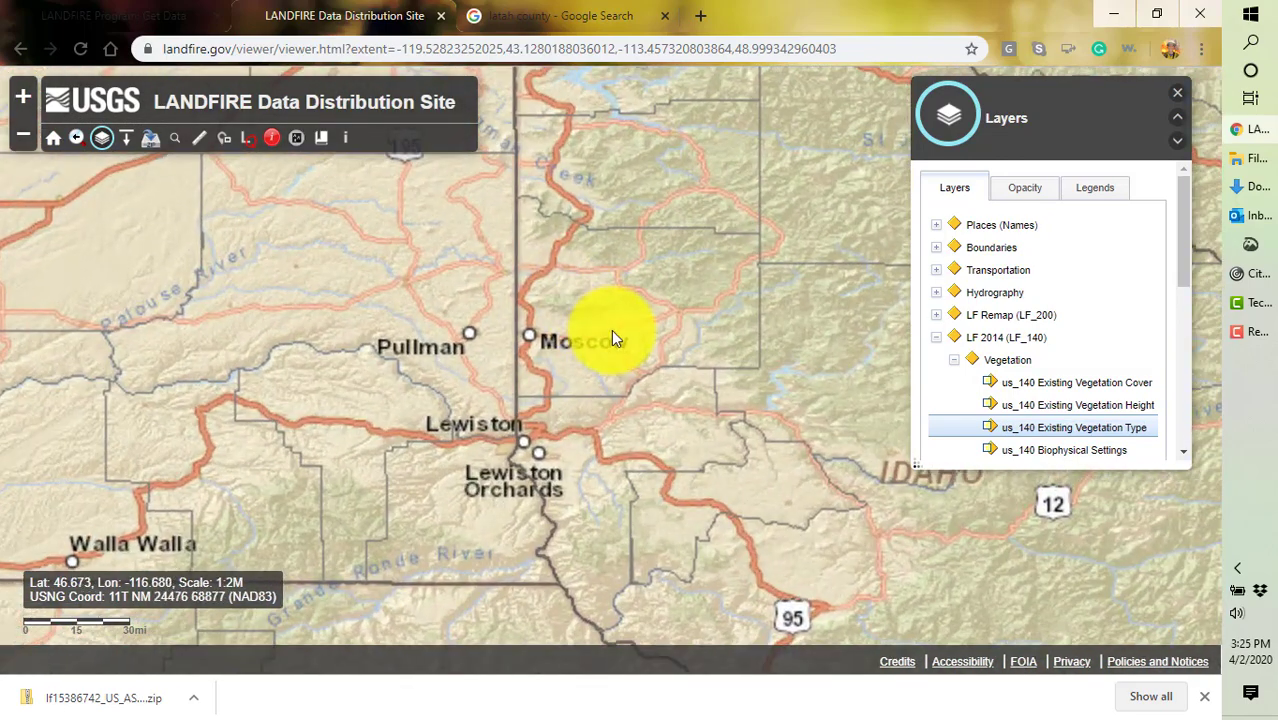
scroll(587, 322, up, 1)
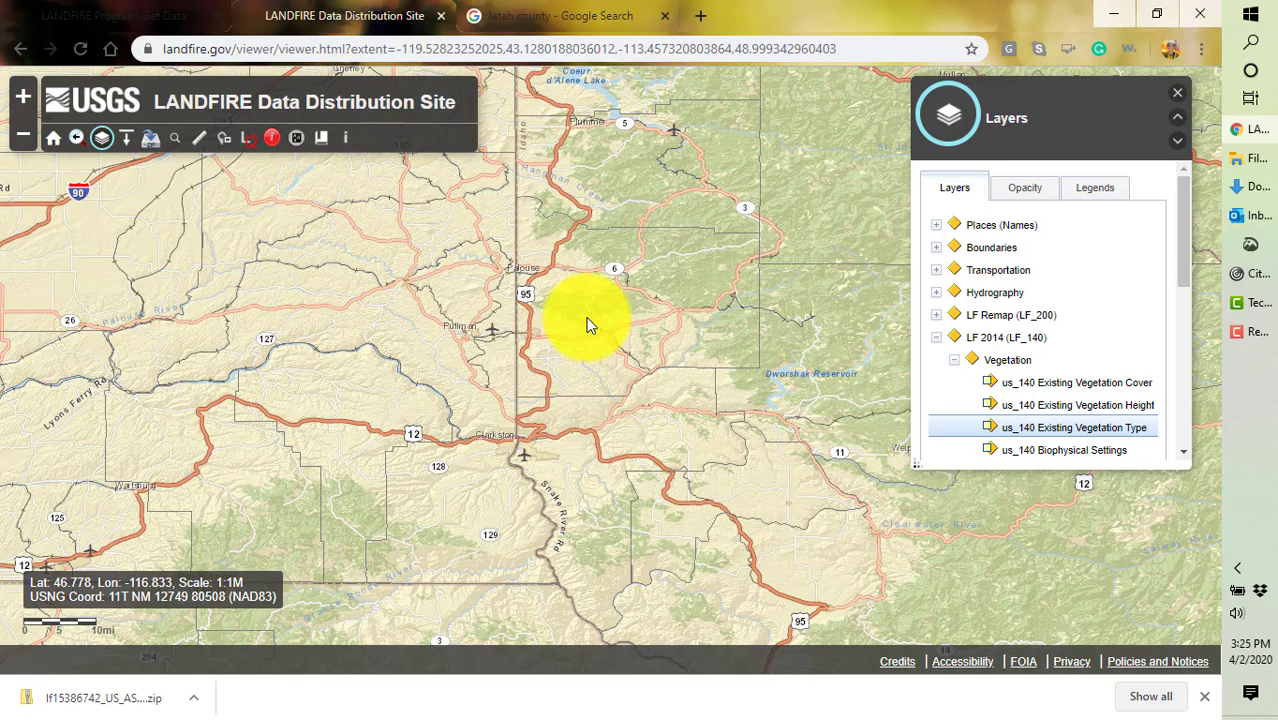
drag(586, 317, 468, 379)
scroll(545, 322, up, 1)
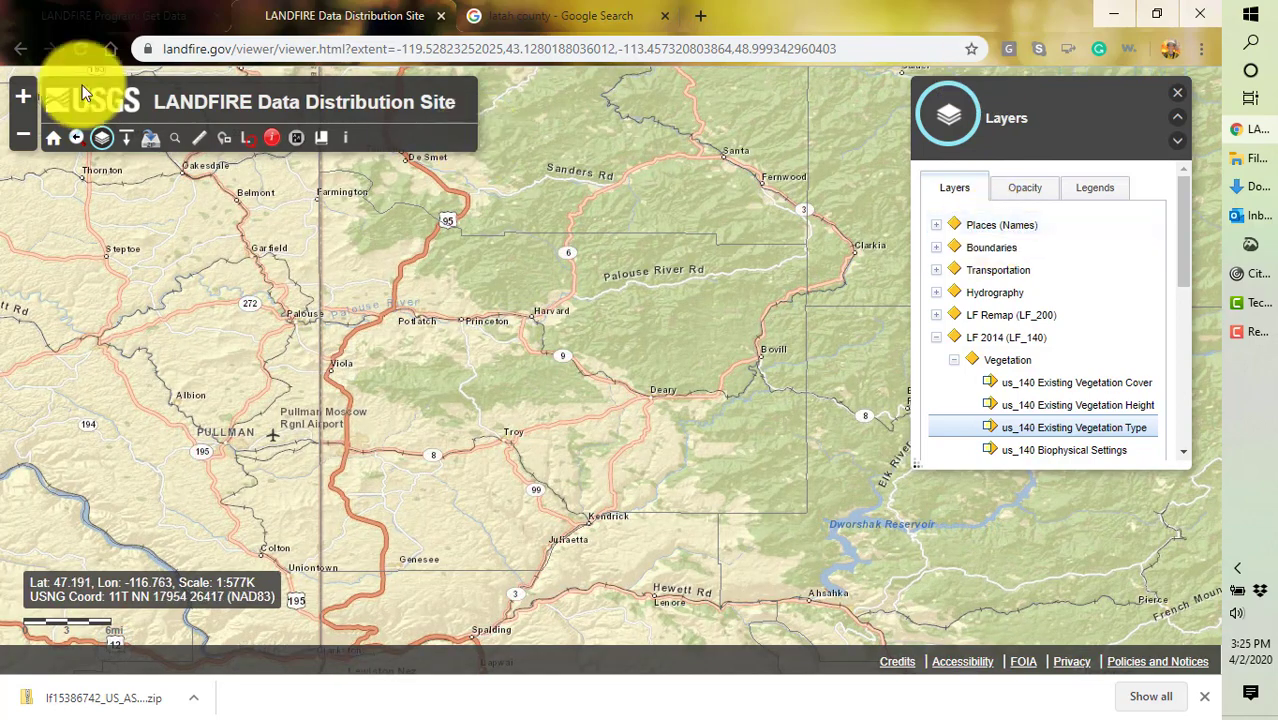
- In the Download Tool, check both LF Remap Existing Vegetation Type layers
click(123, 139)
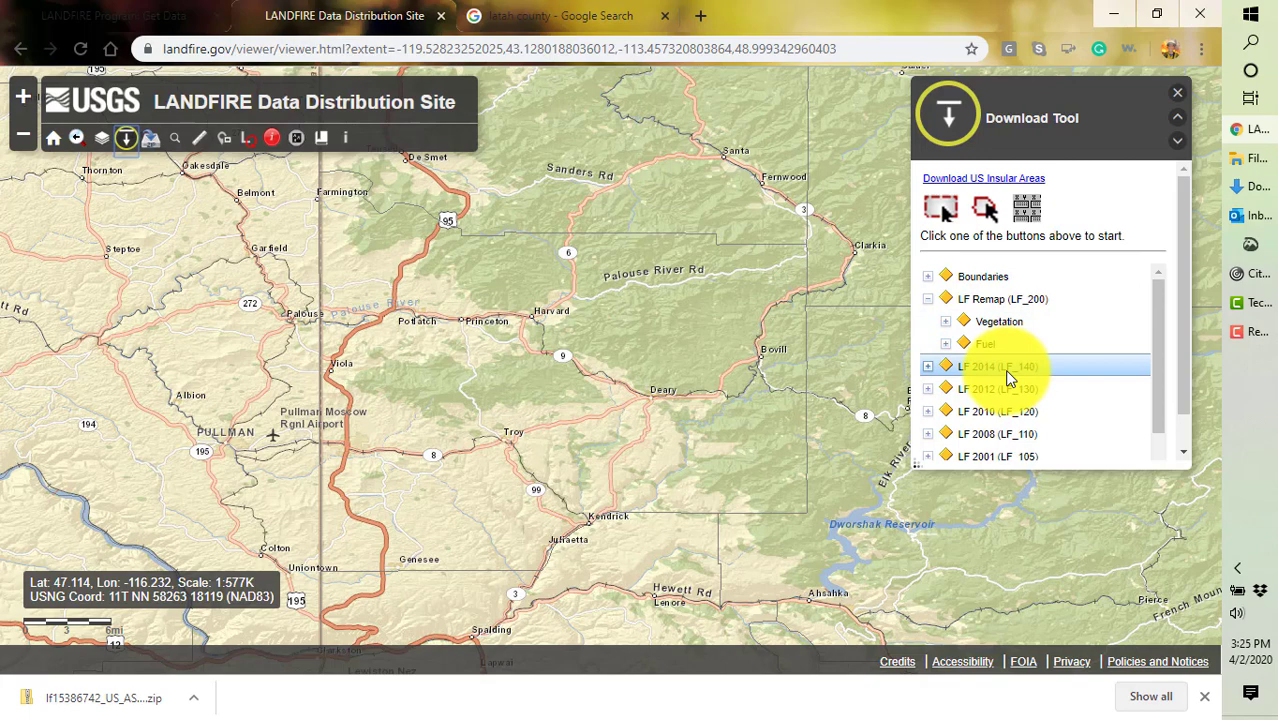
click(928, 366)
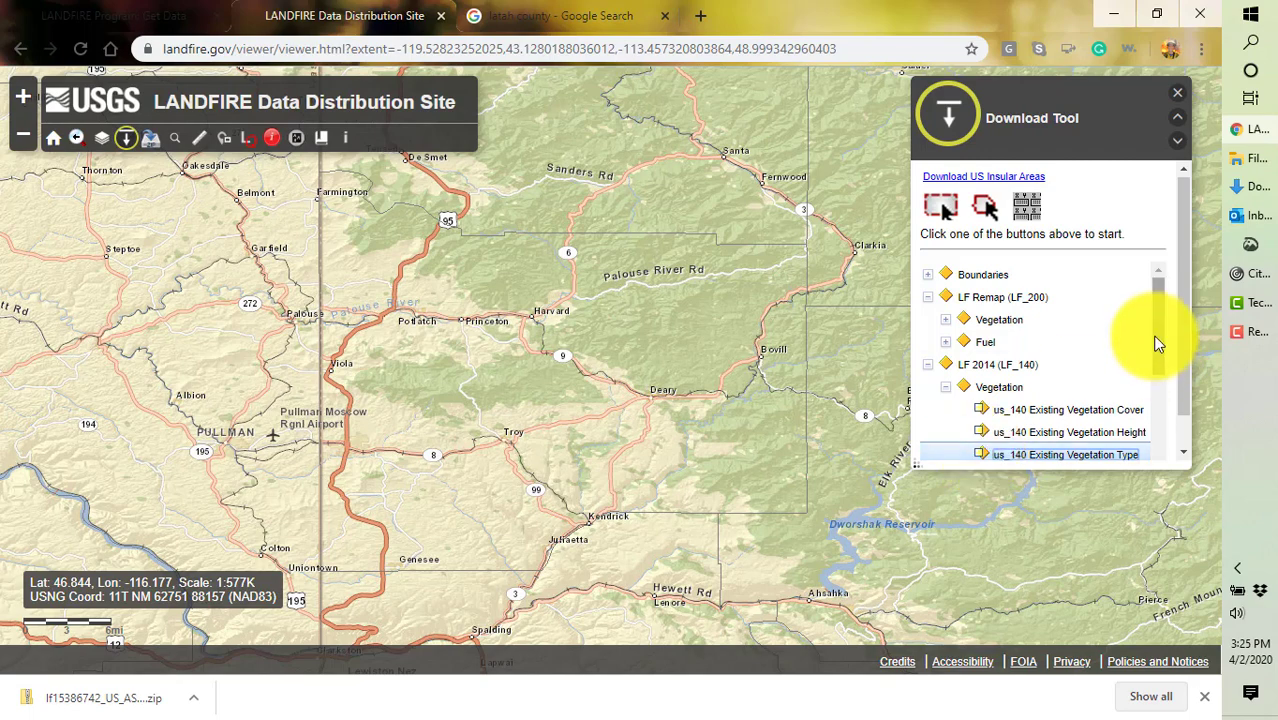
click(947, 321)
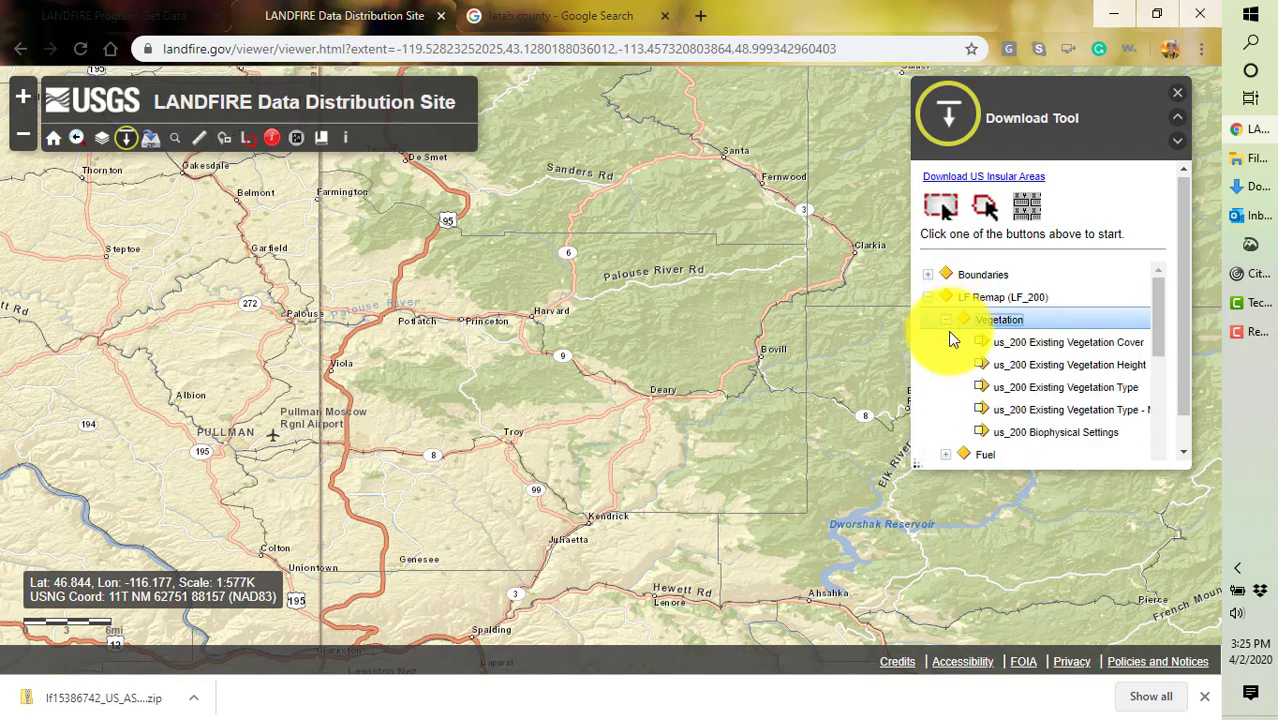
click(981, 387)
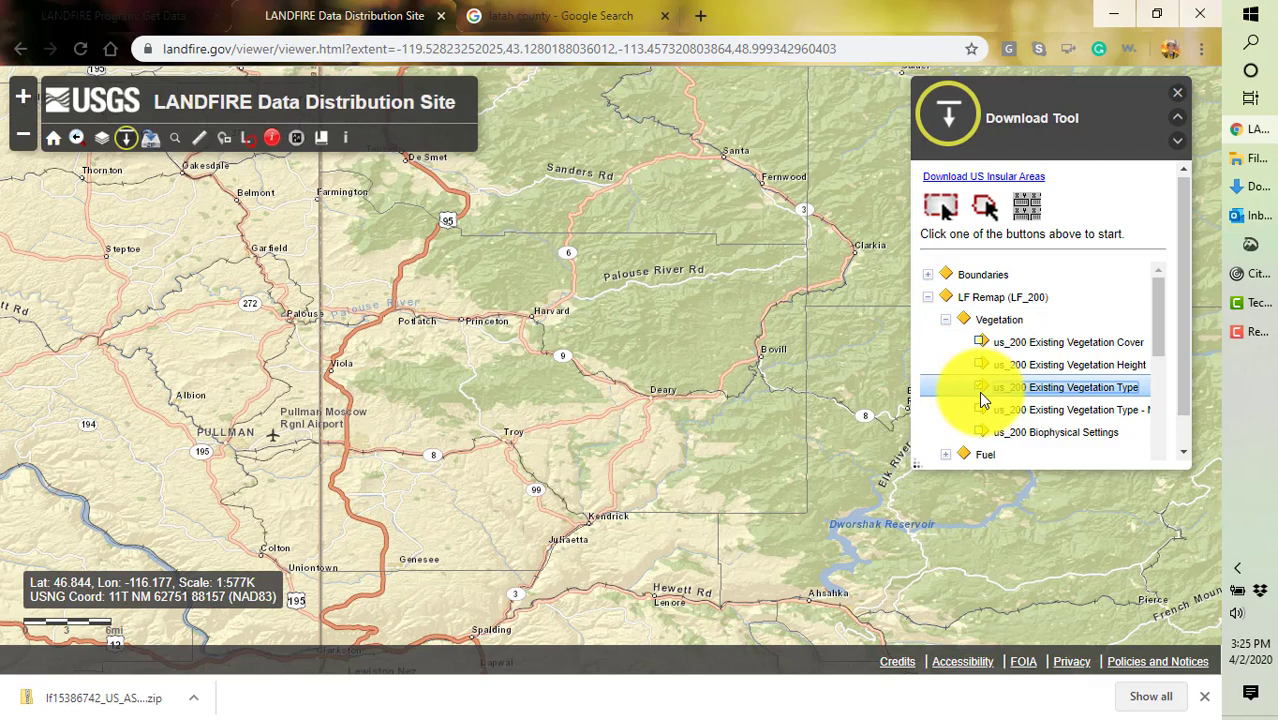
click(981, 409)
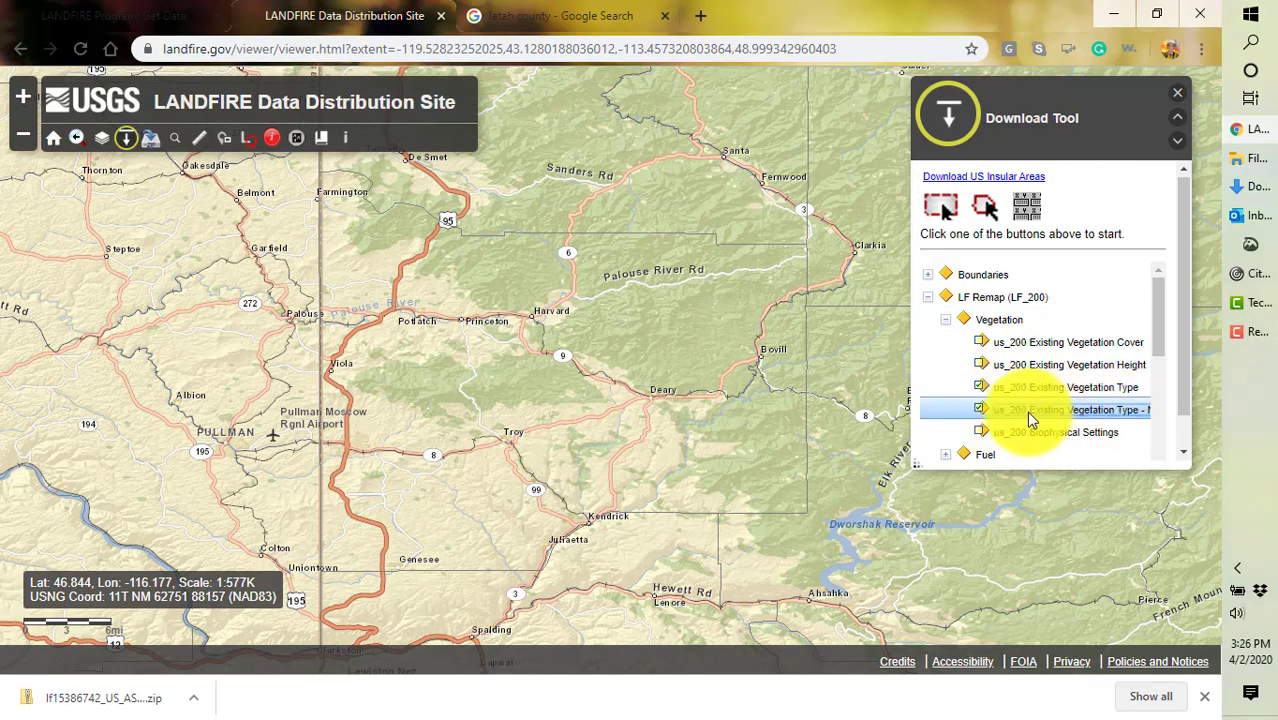
drag(1159, 347, 1160, 399)
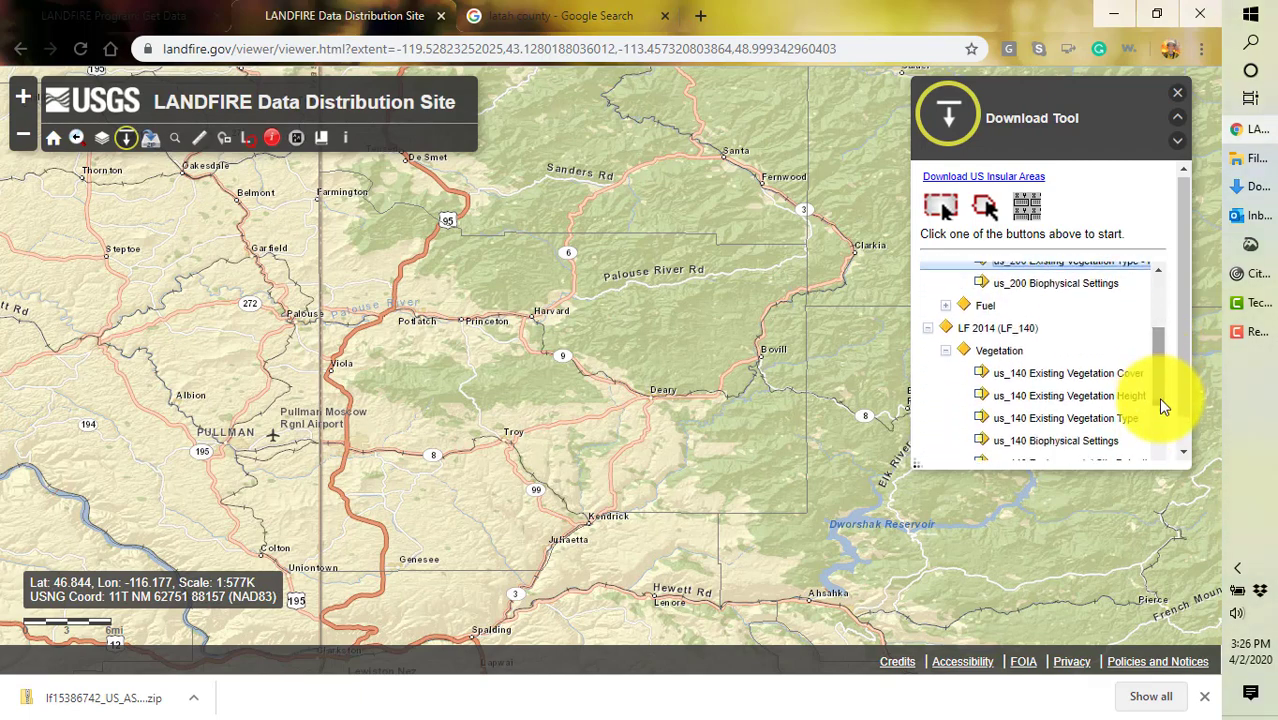
- Check the 40 Fire Behavior Fuel Model and LCP 40 fuel model layers under LF Remap Fuel
click(945, 305)
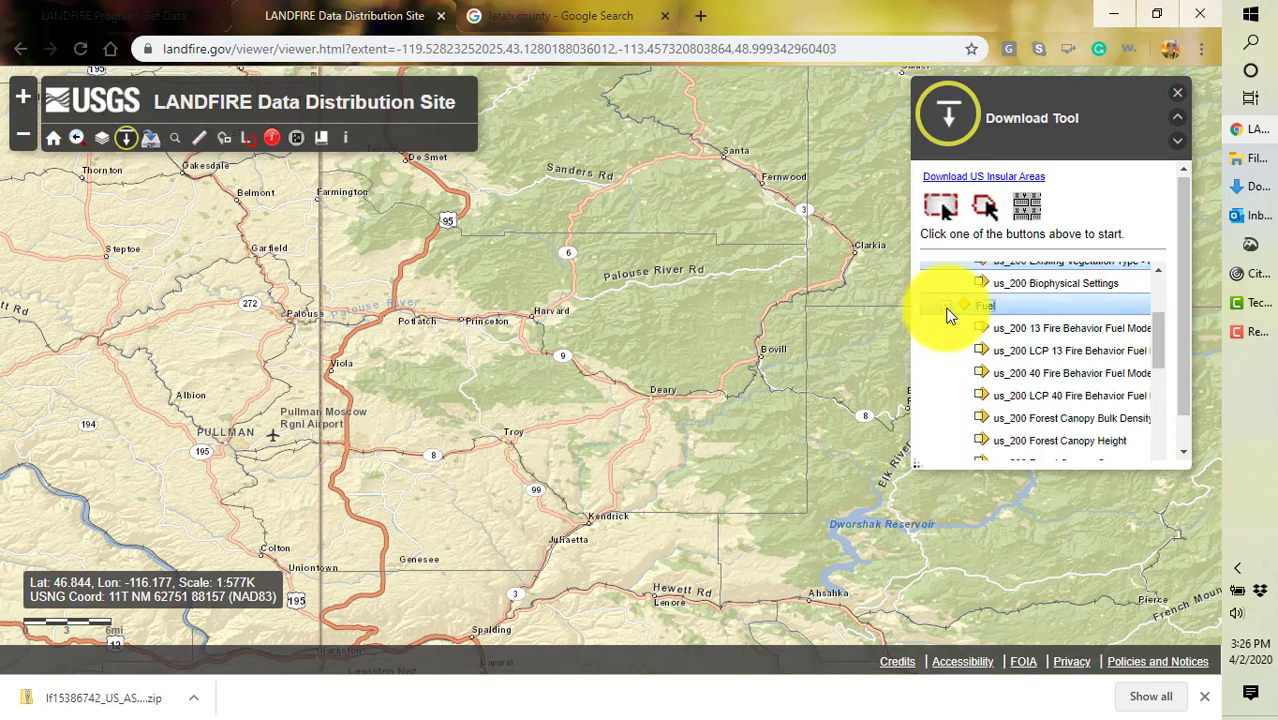
click(981, 373)
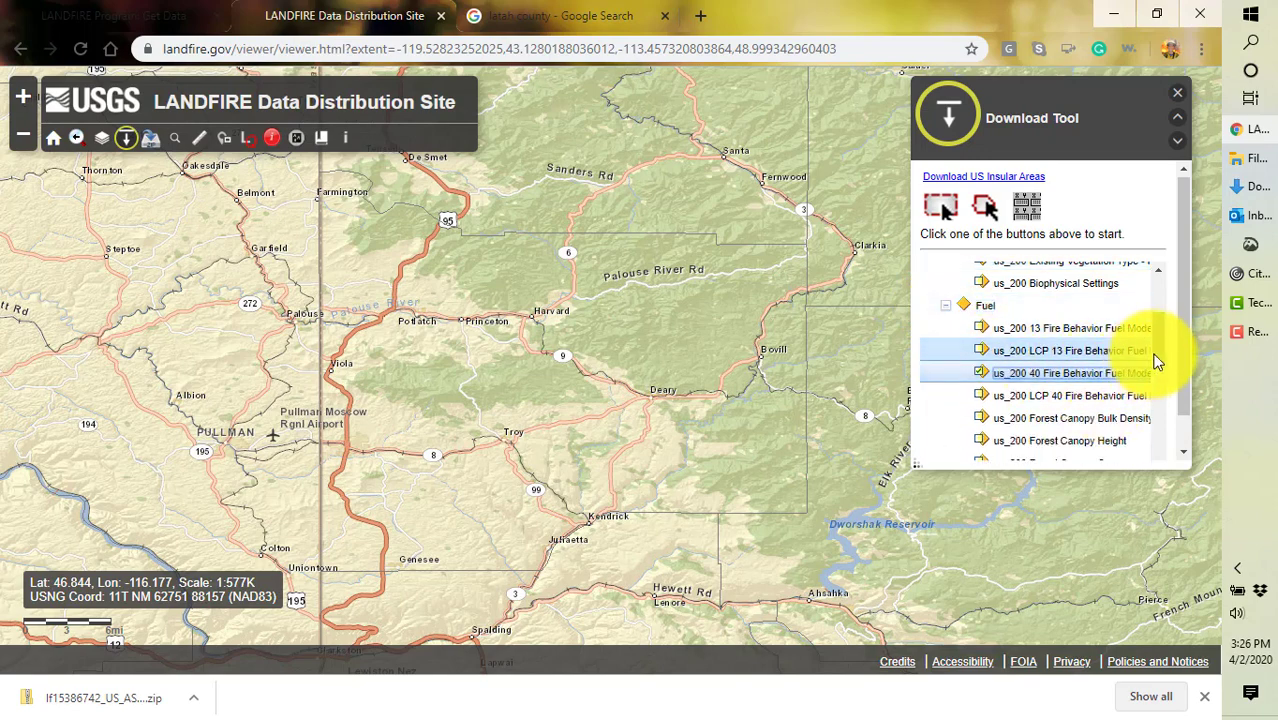
scroll(1154, 366, down, 2)
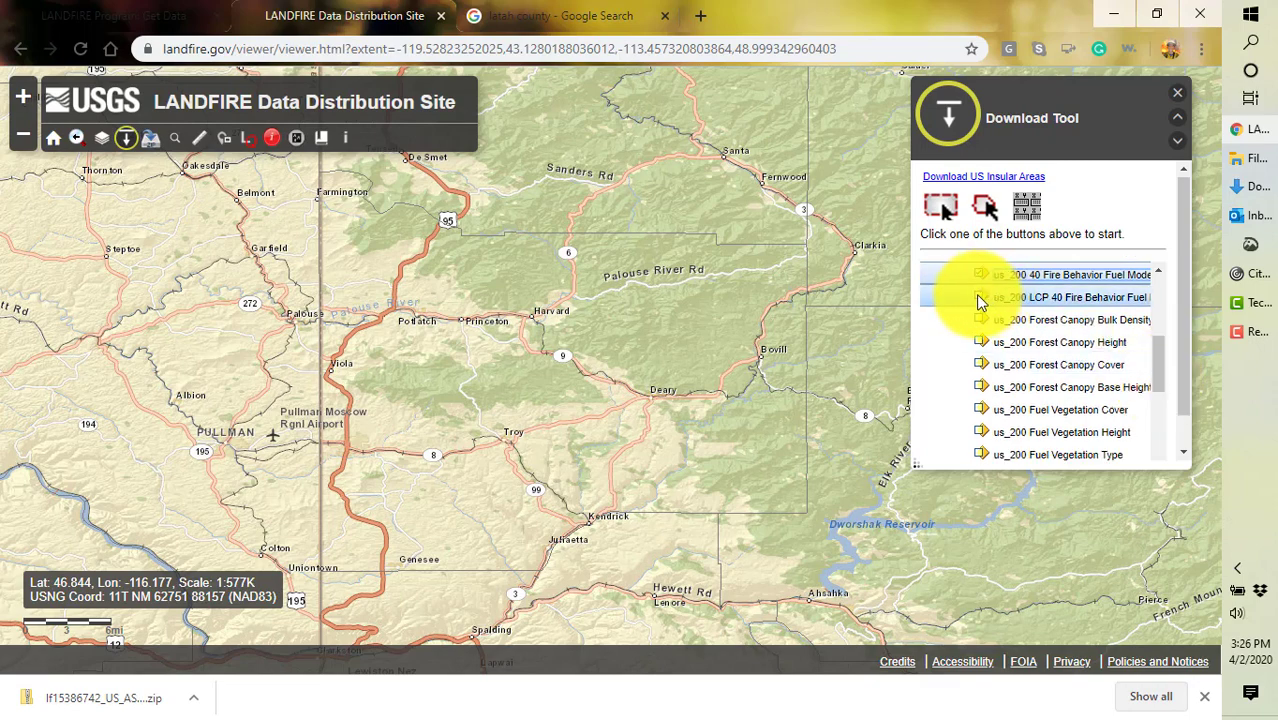
click(978, 298)
- Check Forest Canopy Bulk Density, Height, Cover and Base Height, leaving Fuel Vegetation Cover out
shift+click(978, 320)
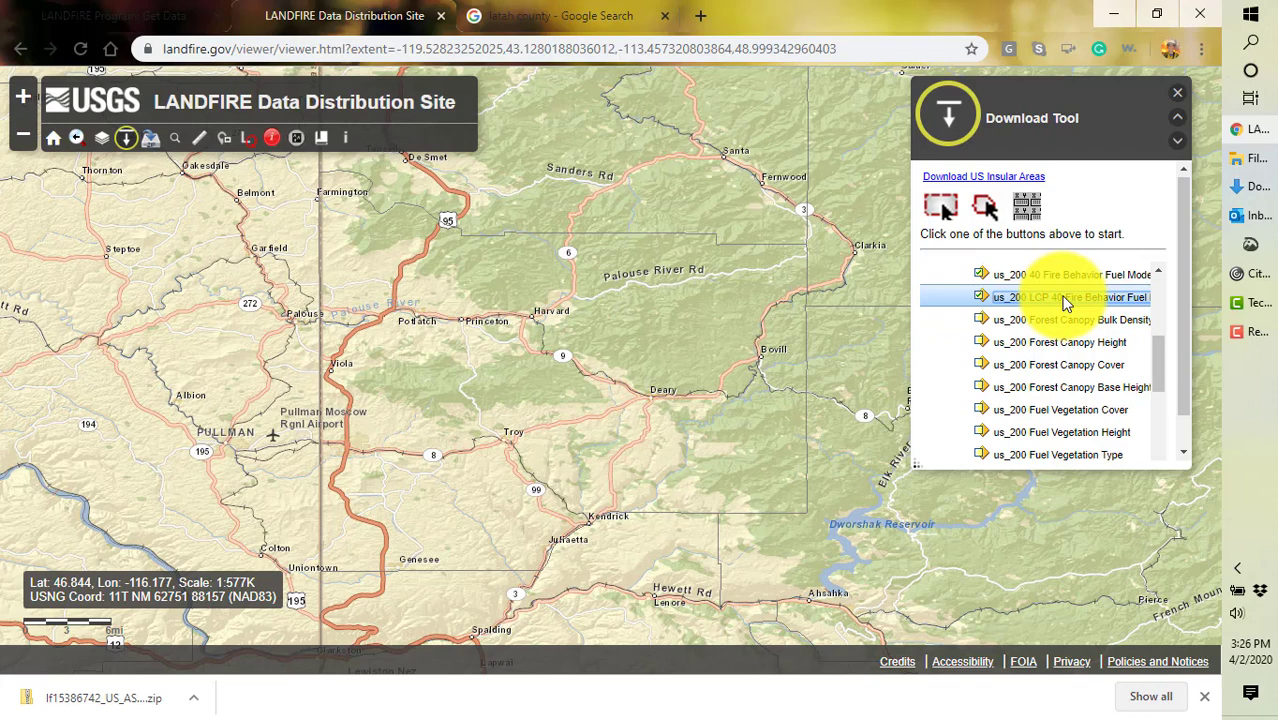
click(982, 322)
shift+click(979, 342)
click(979, 344)
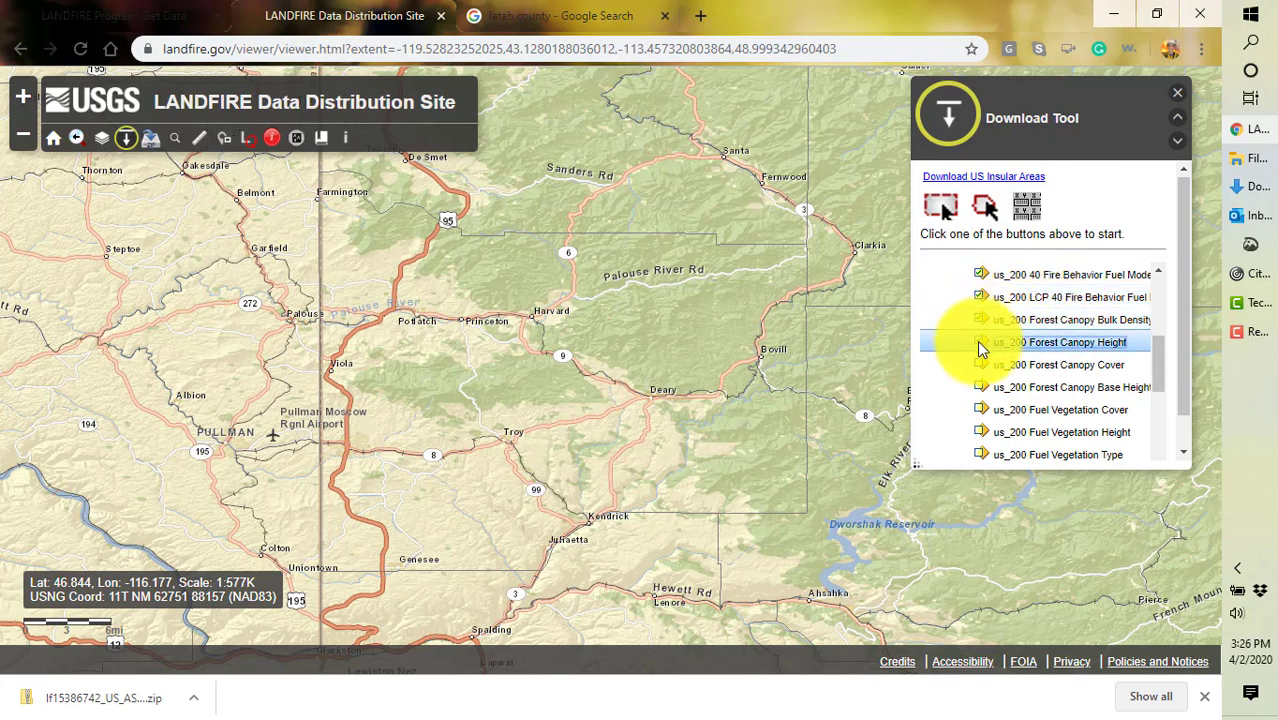
shift+click(980, 366)
click(977, 362)
shift+click(980, 387)
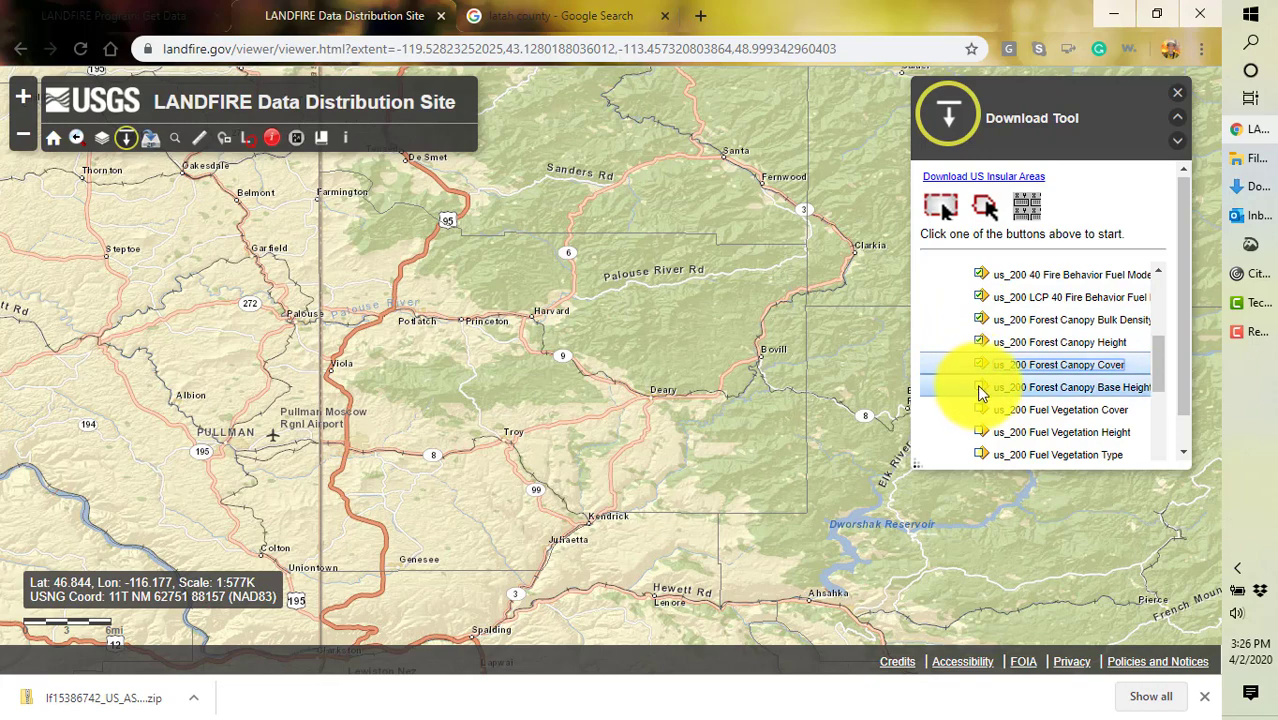
click(980, 390)
shift+click(980, 410)
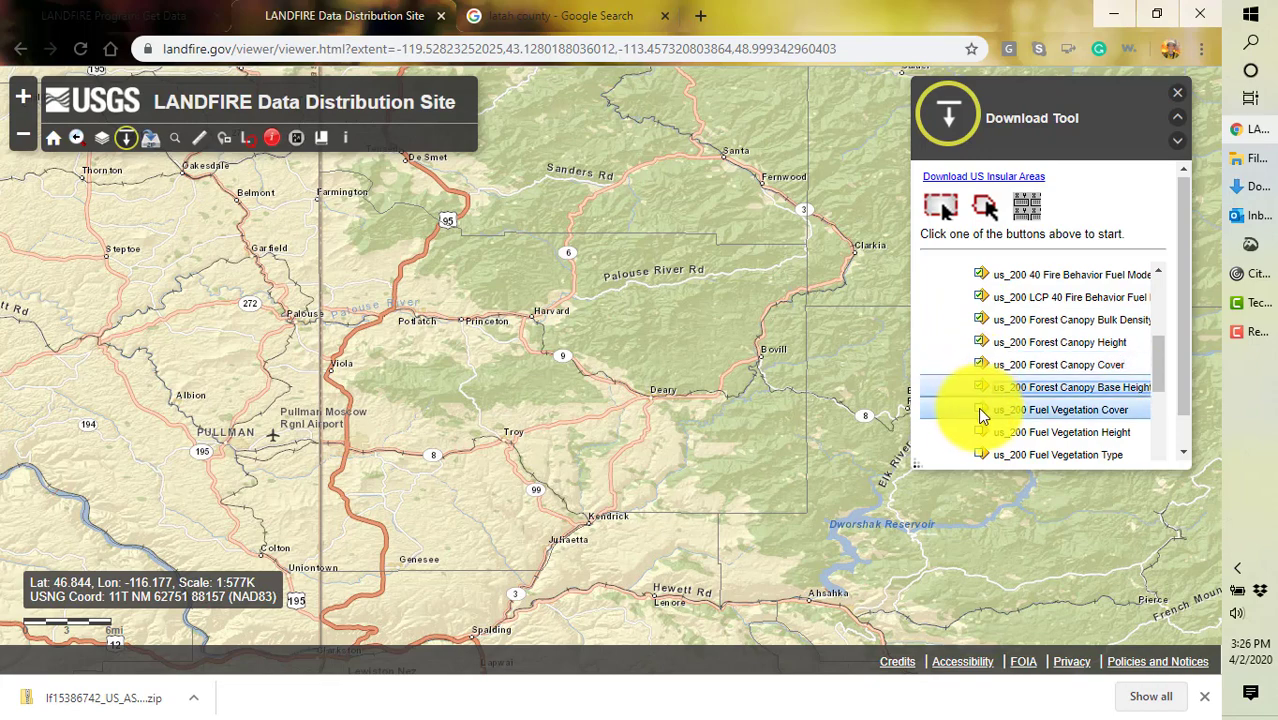
ctrl+click(979, 410)
ctrl+click(1114, 342)
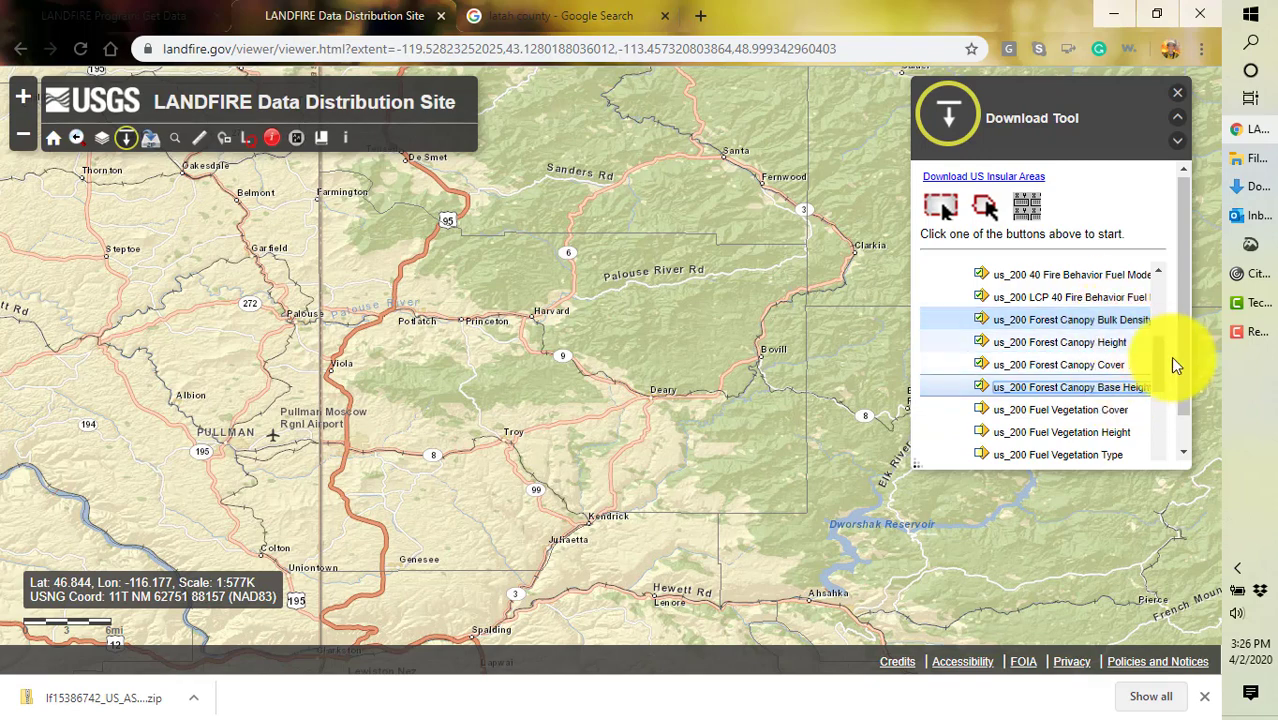
mouse_move(1154, 369)
mouse_down()
mouse_move(1155, 422)
mouse_move(1149, 391)
mouse_up()
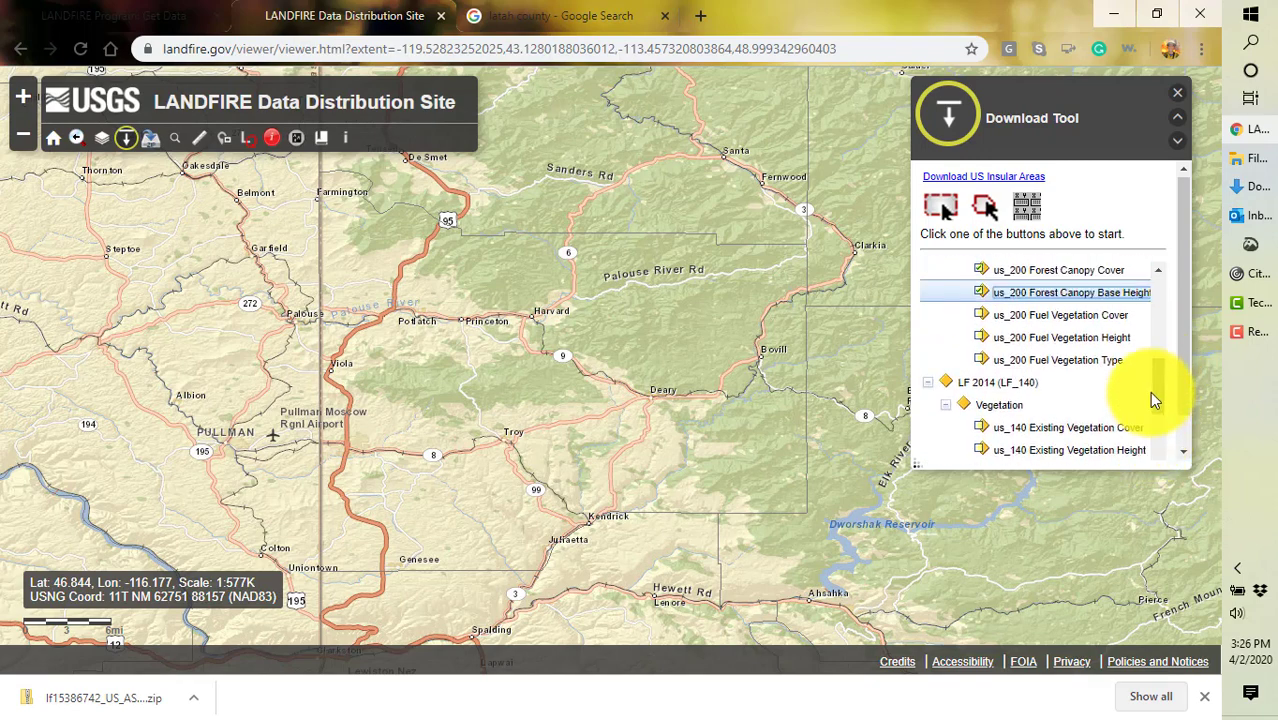
- Draw a rectangular download area around Latah County to generate the Request Summary
click(939, 205)
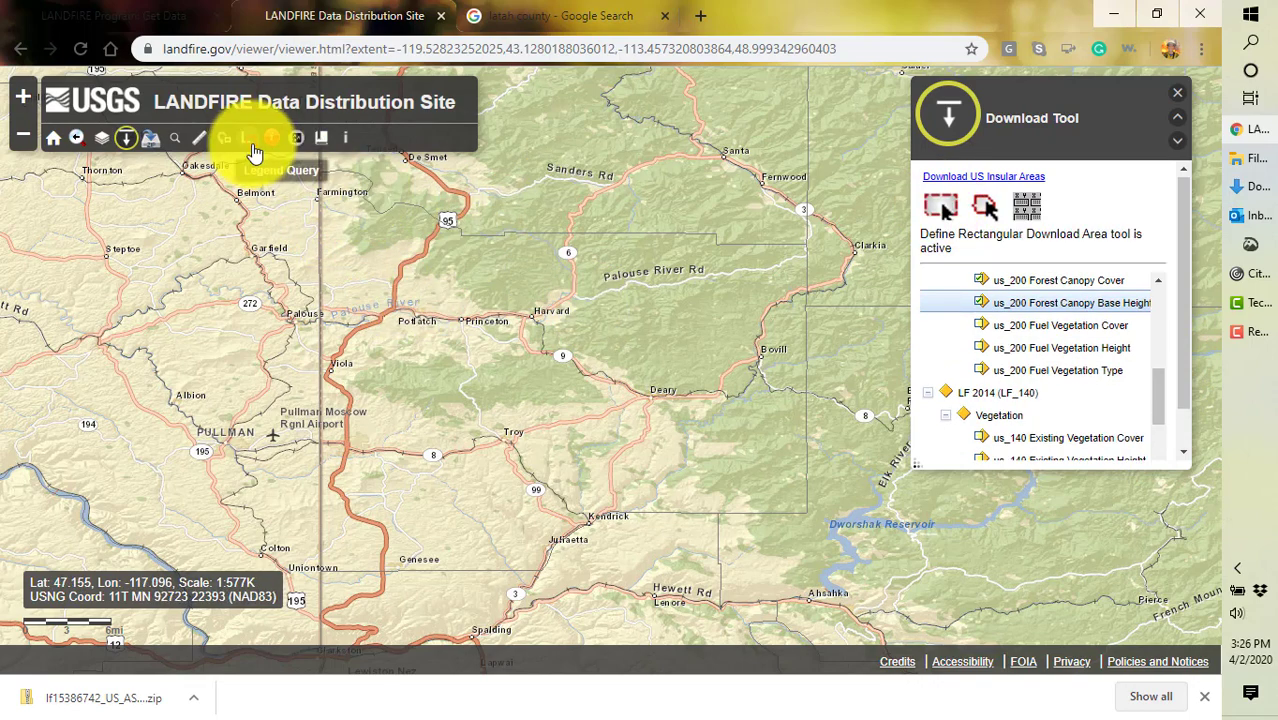
drag(304, 158, 395, 338)
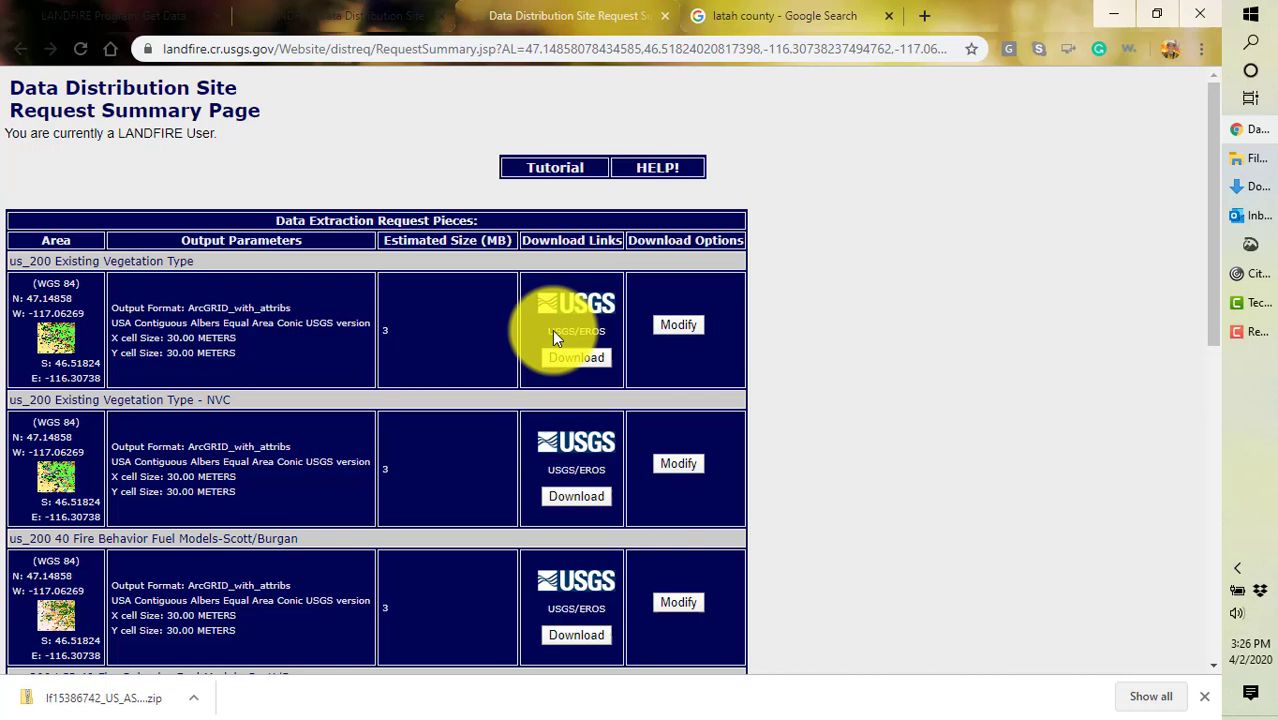
- Modify the request to use Best-Fit UTM (NAD83 Datum) as the output projection
click(677, 326)
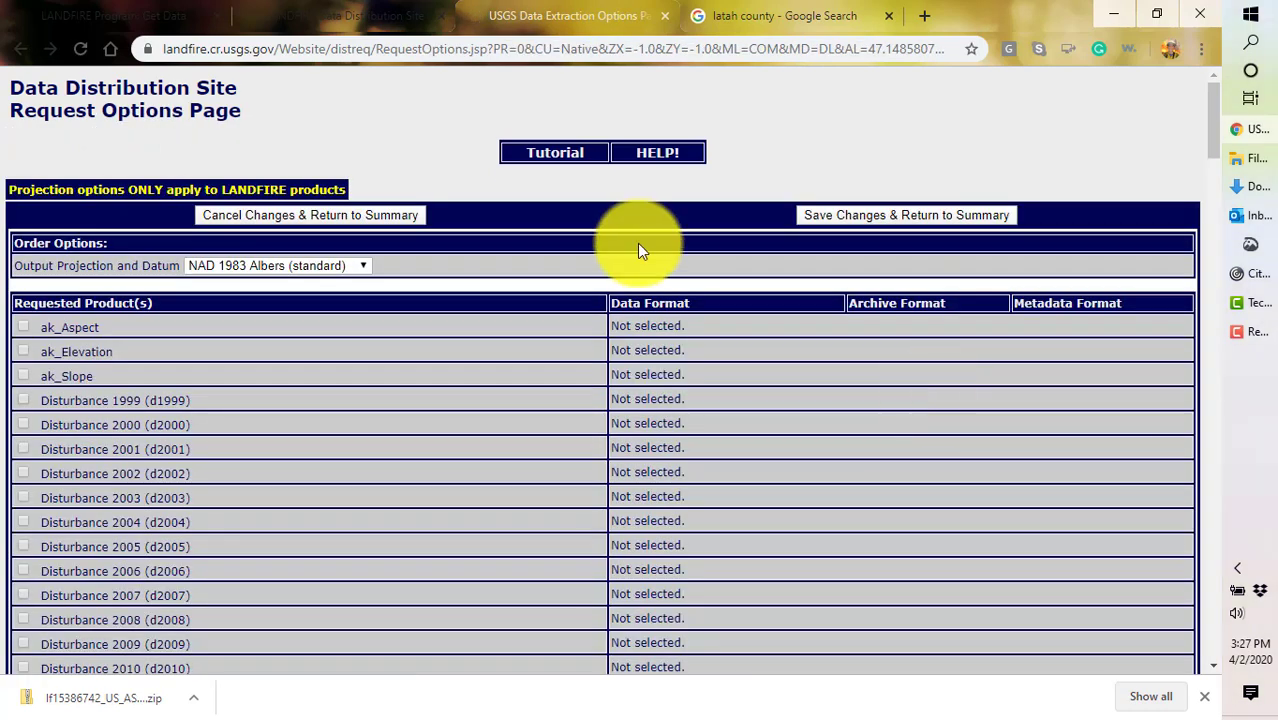
click(359, 266)
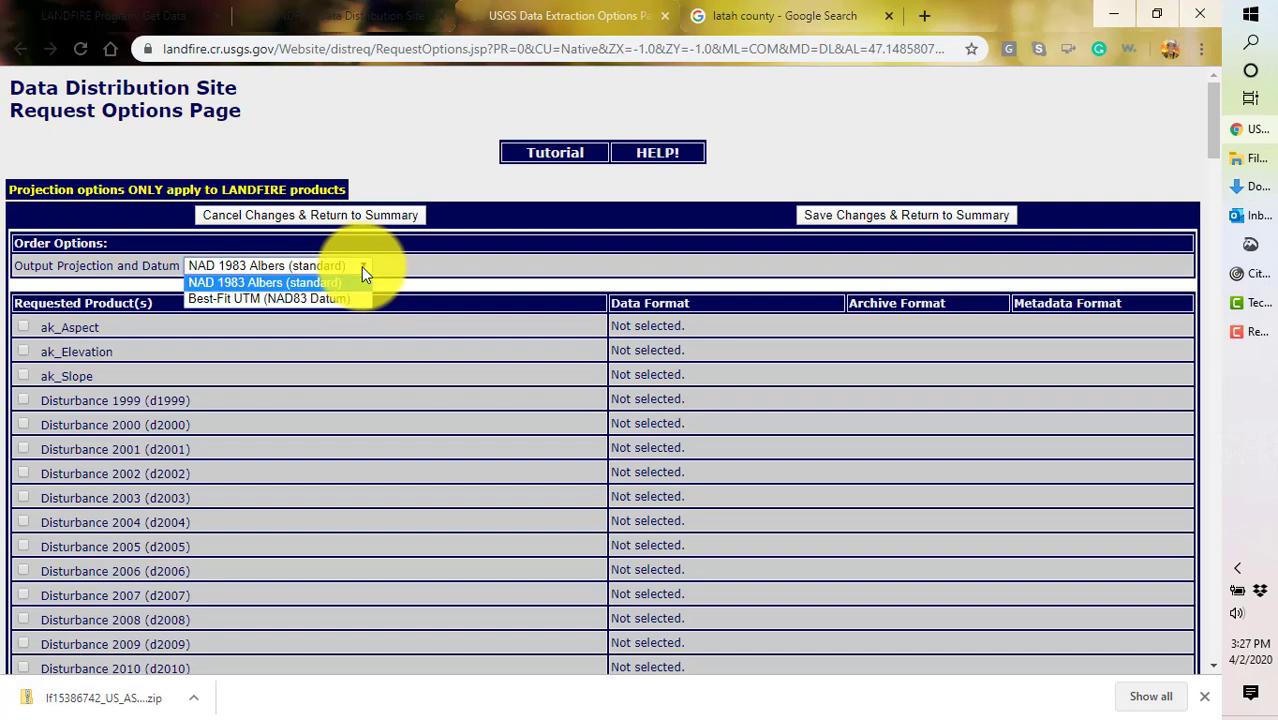
click(250, 300)
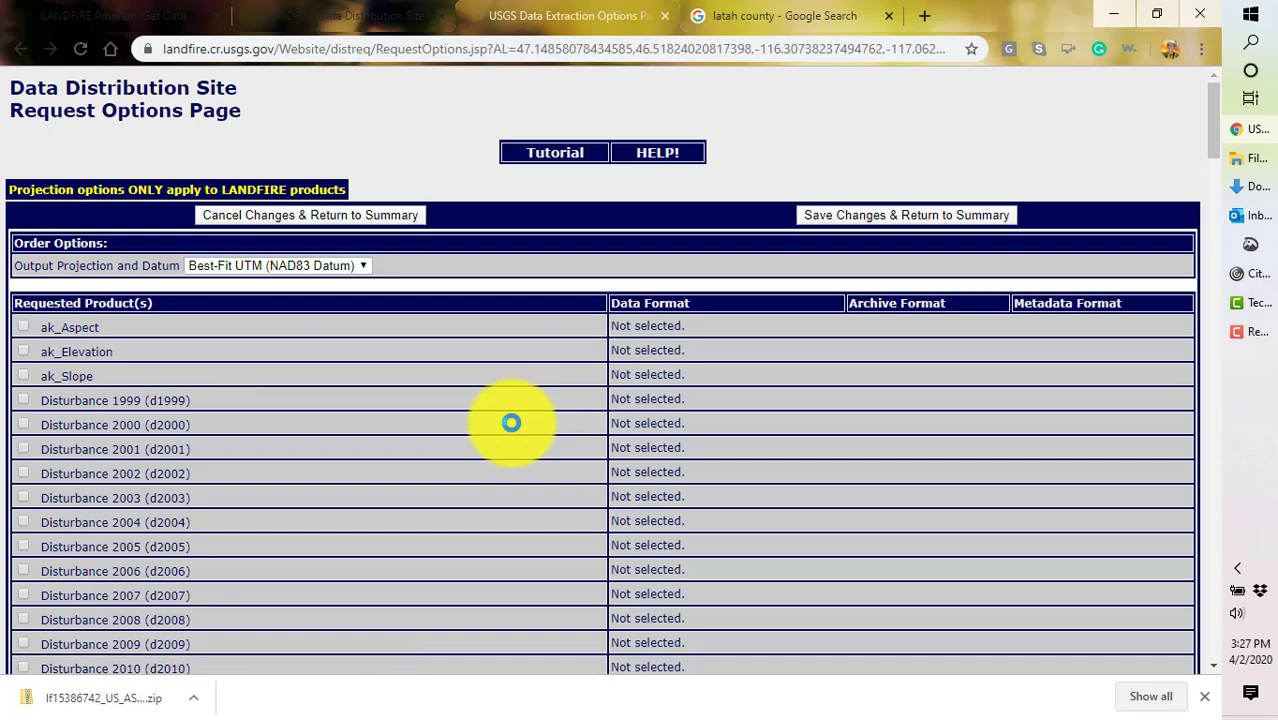
- Add us_Aspect, us_Elevation, us_Slope and LANDFIRE Zones, then save changes and return to summary
scroll(511, 423, down, 20)
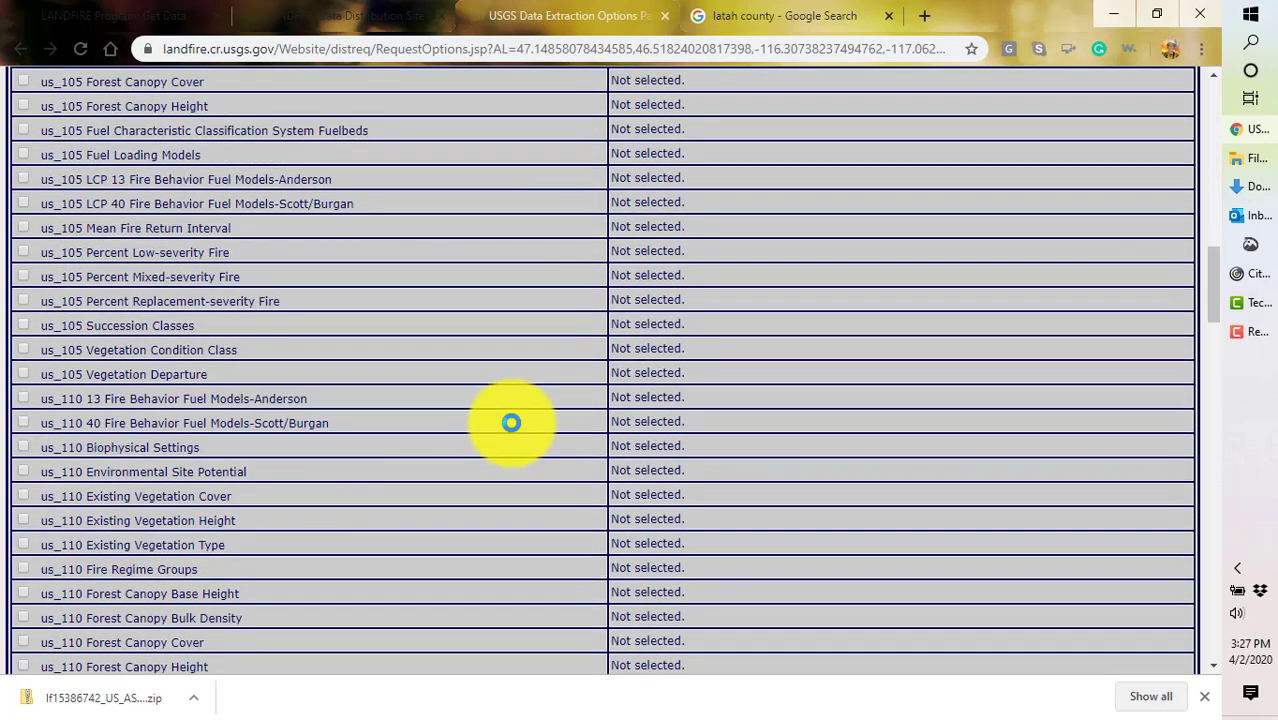
scroll(511, 423, down, 20)
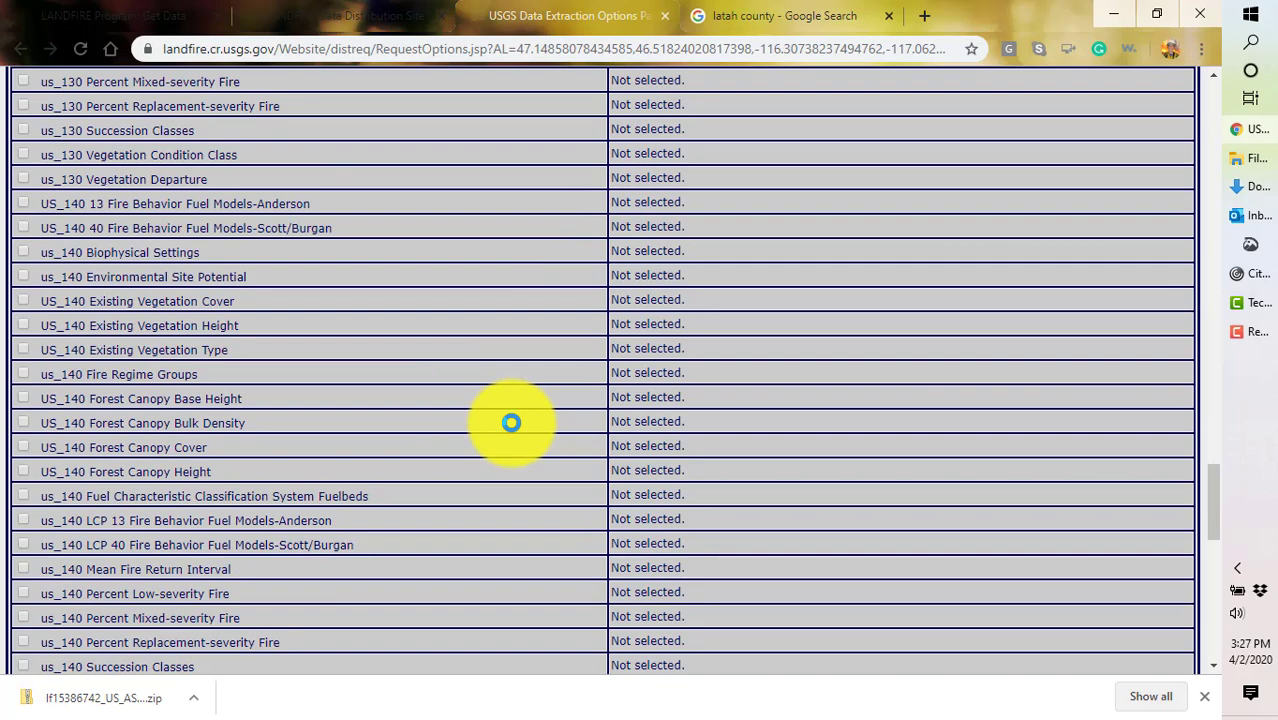
scroll(511, 423, down, 10)
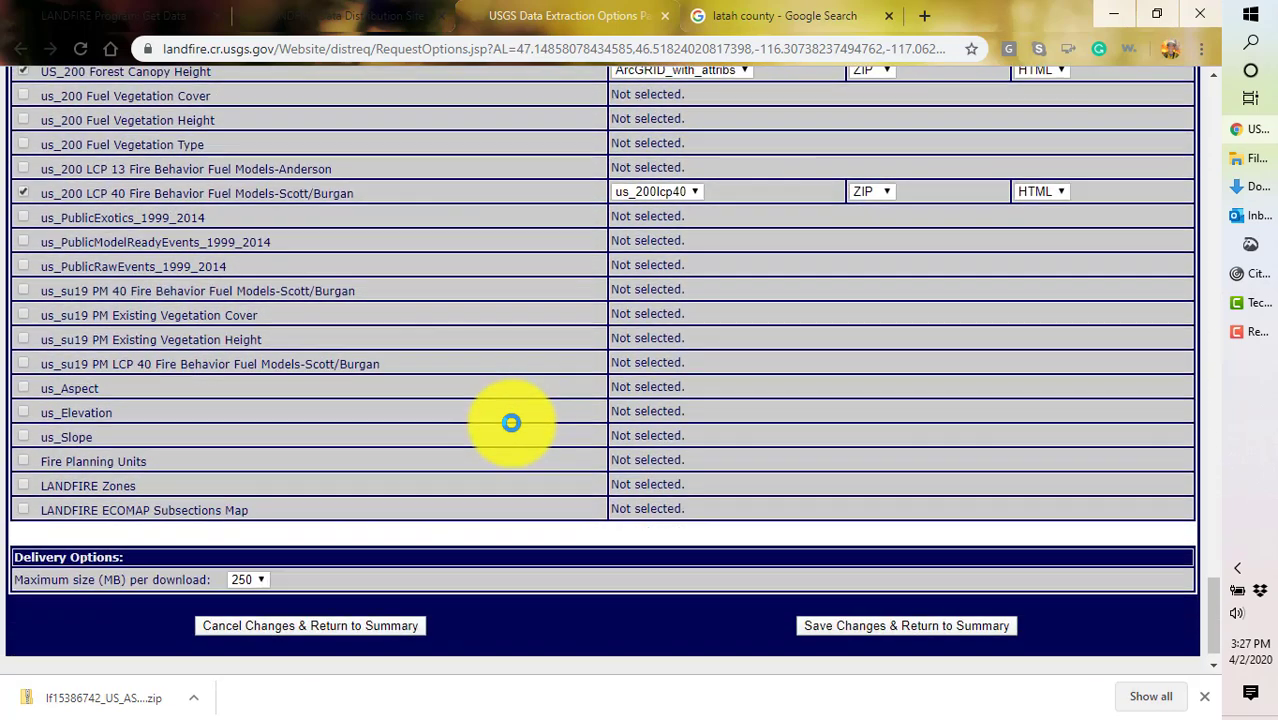
click(23, 391)
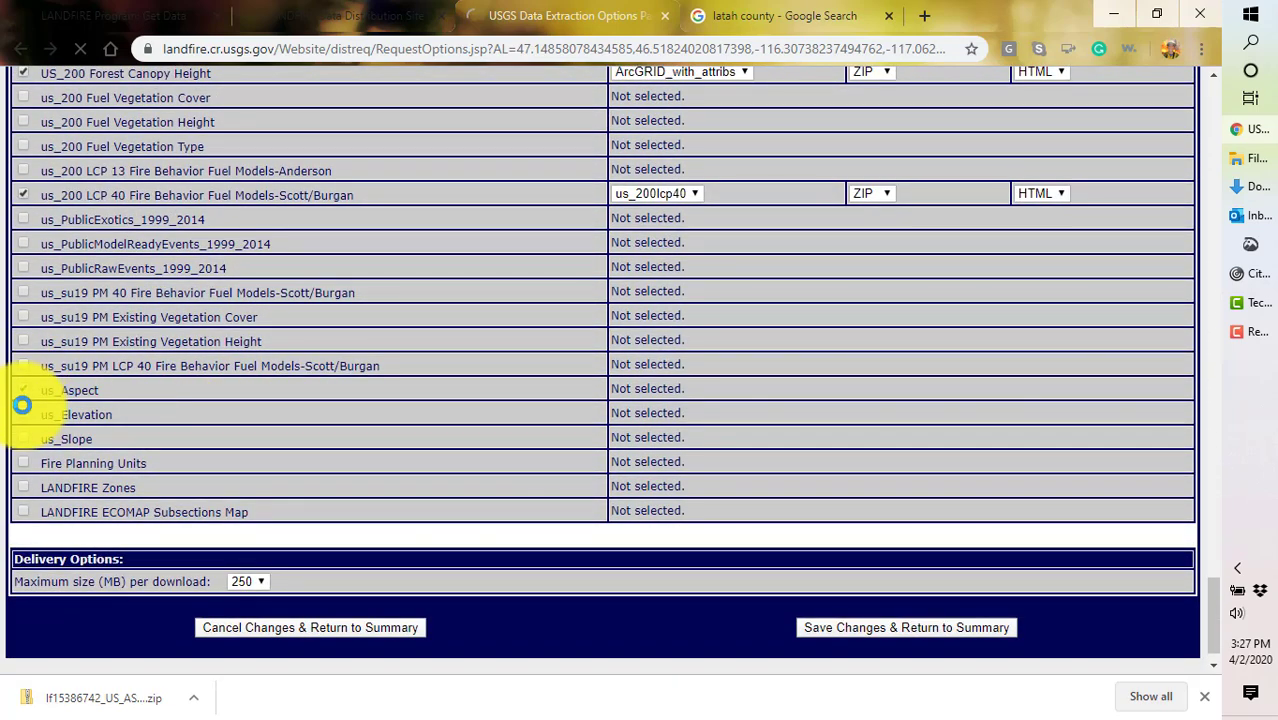
click(23, 414)
click(23, 439)
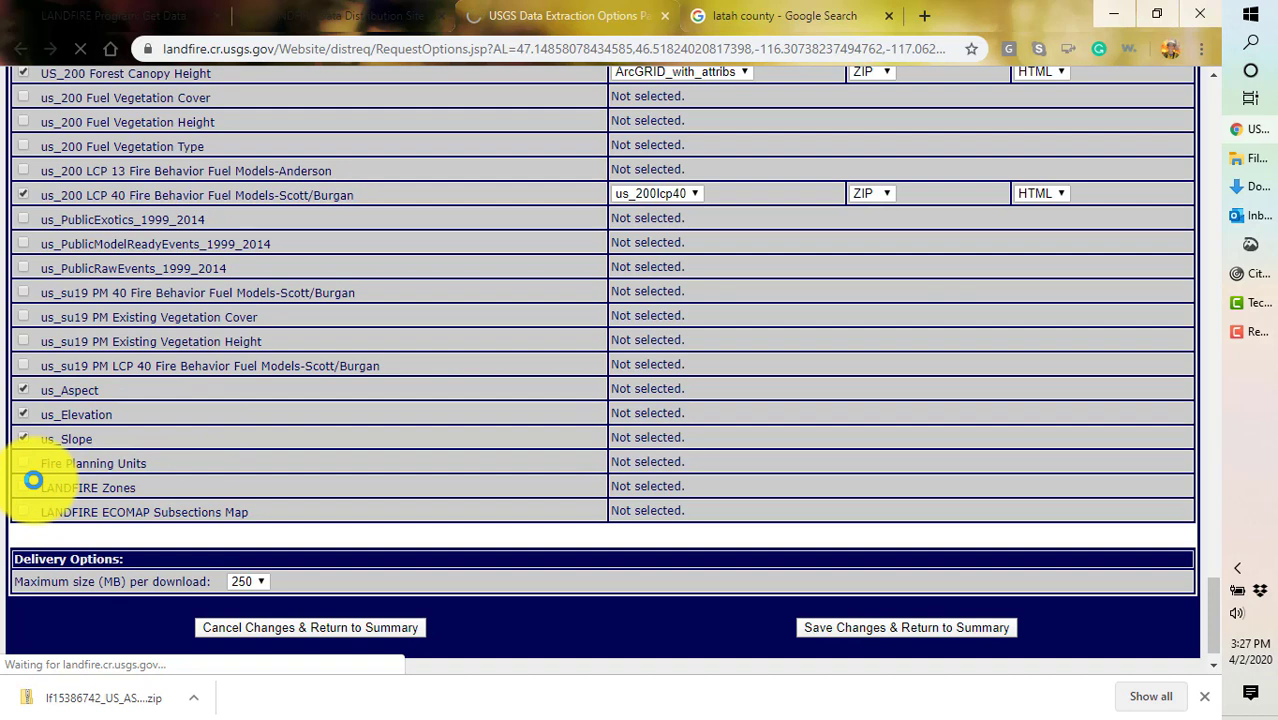
click(23, 487)
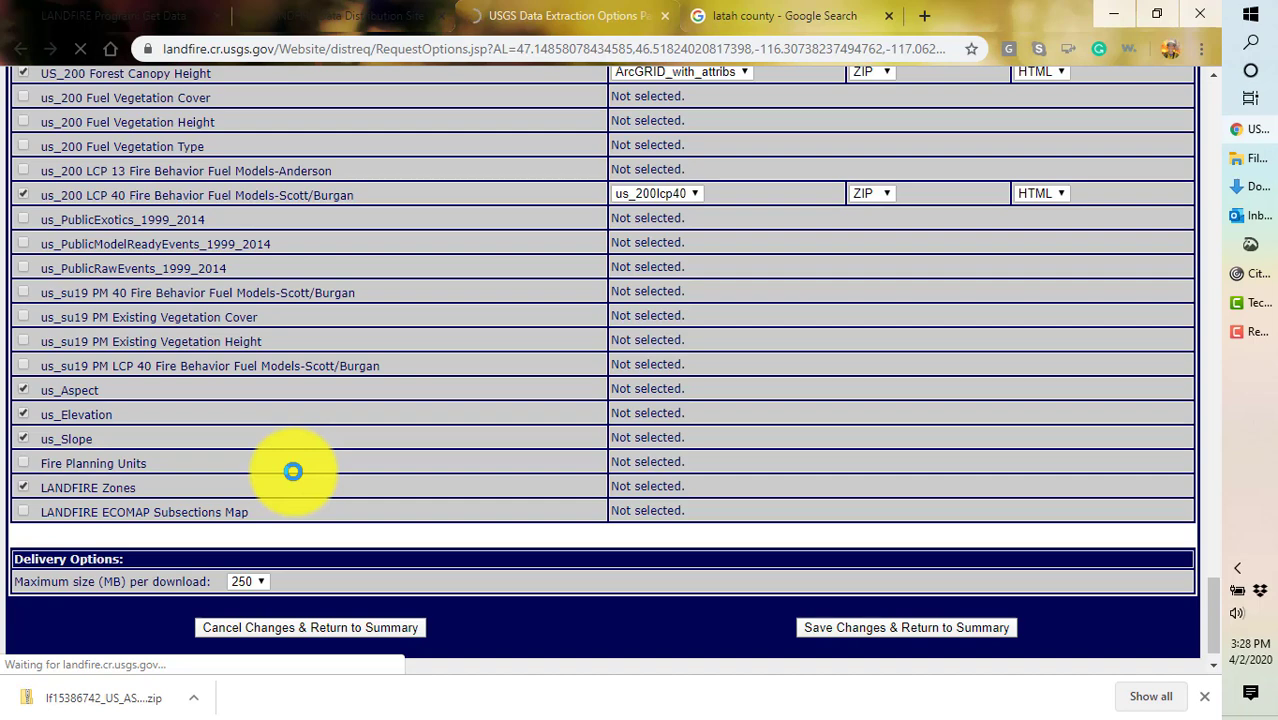
scroll(292, 471, up, 3)
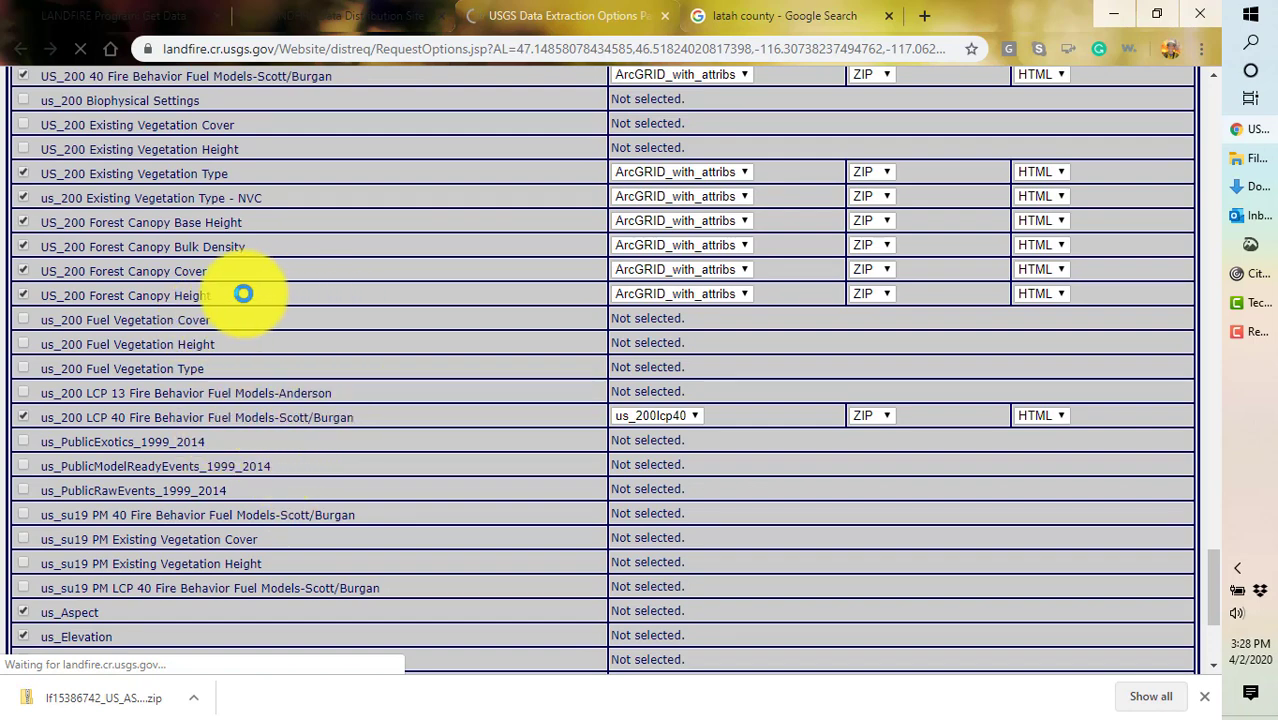
scroll(243, 293, up, 1)
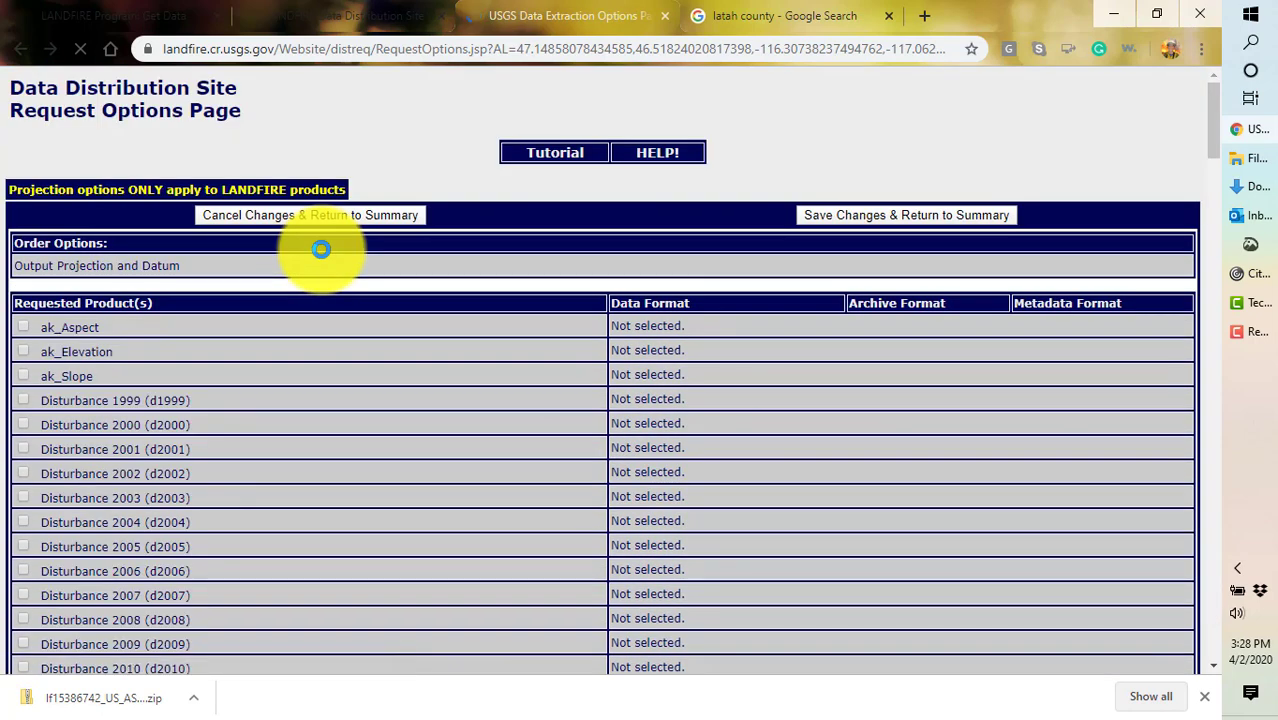
click(831, 215)
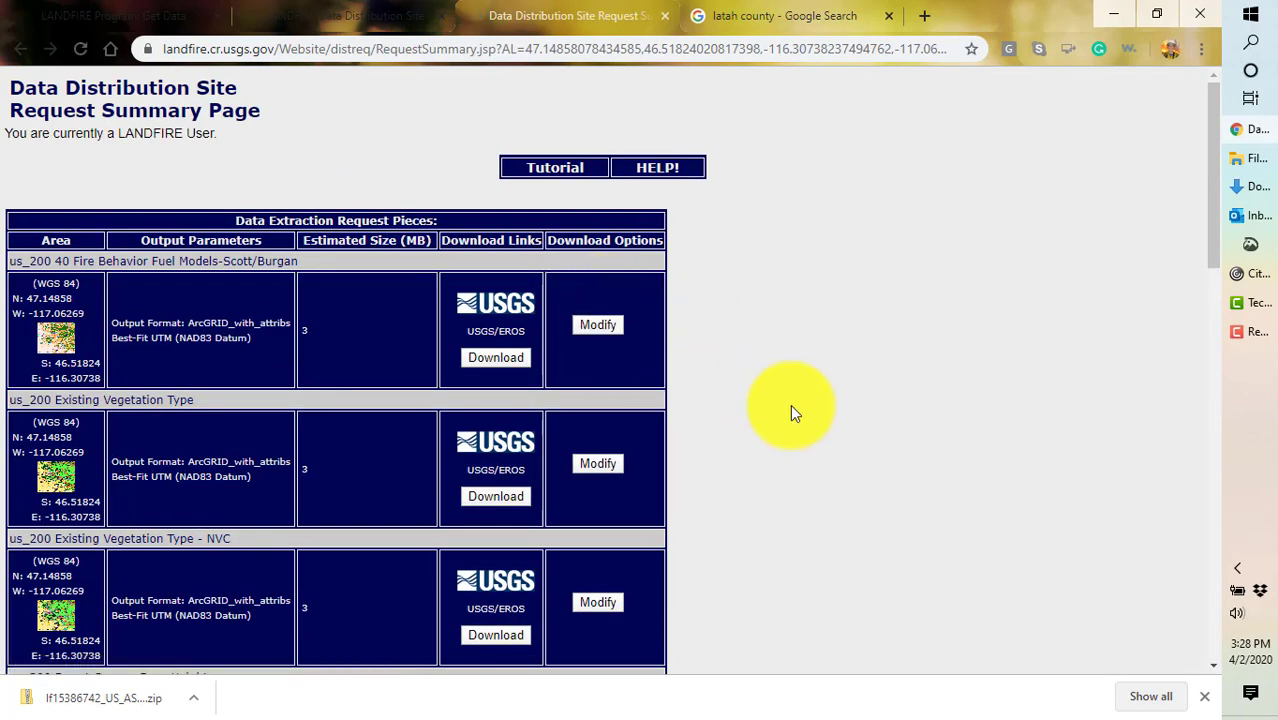
- Download the fuel model, Existing Vegetation Type and Forest Canopy layers
scroll(790, 404, down, 2)
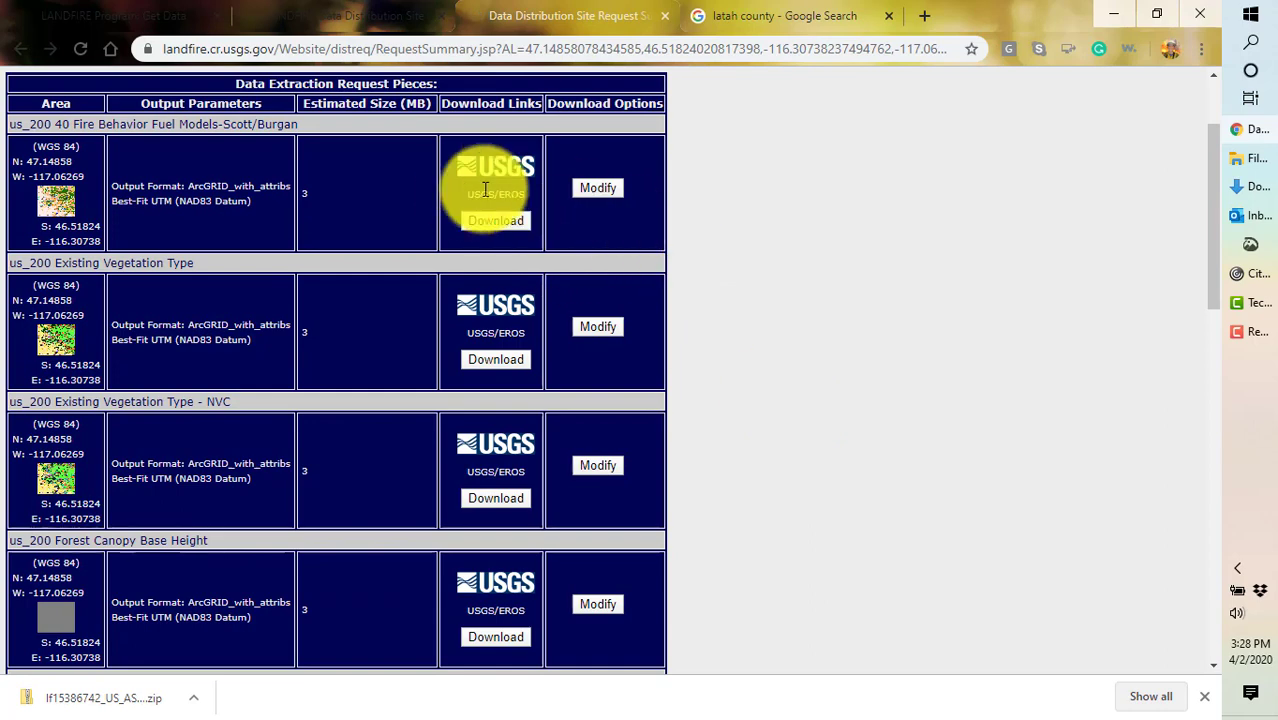
scroll(666, 272, down, 1)
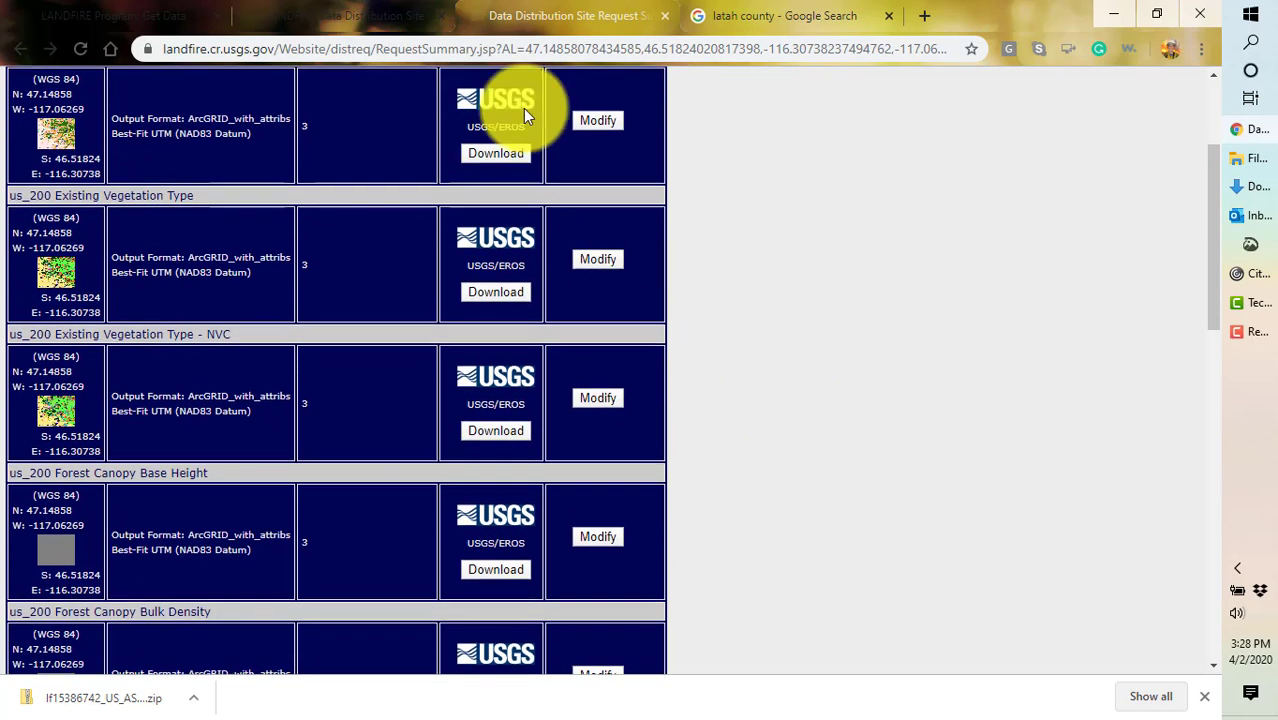
click(502, 149)
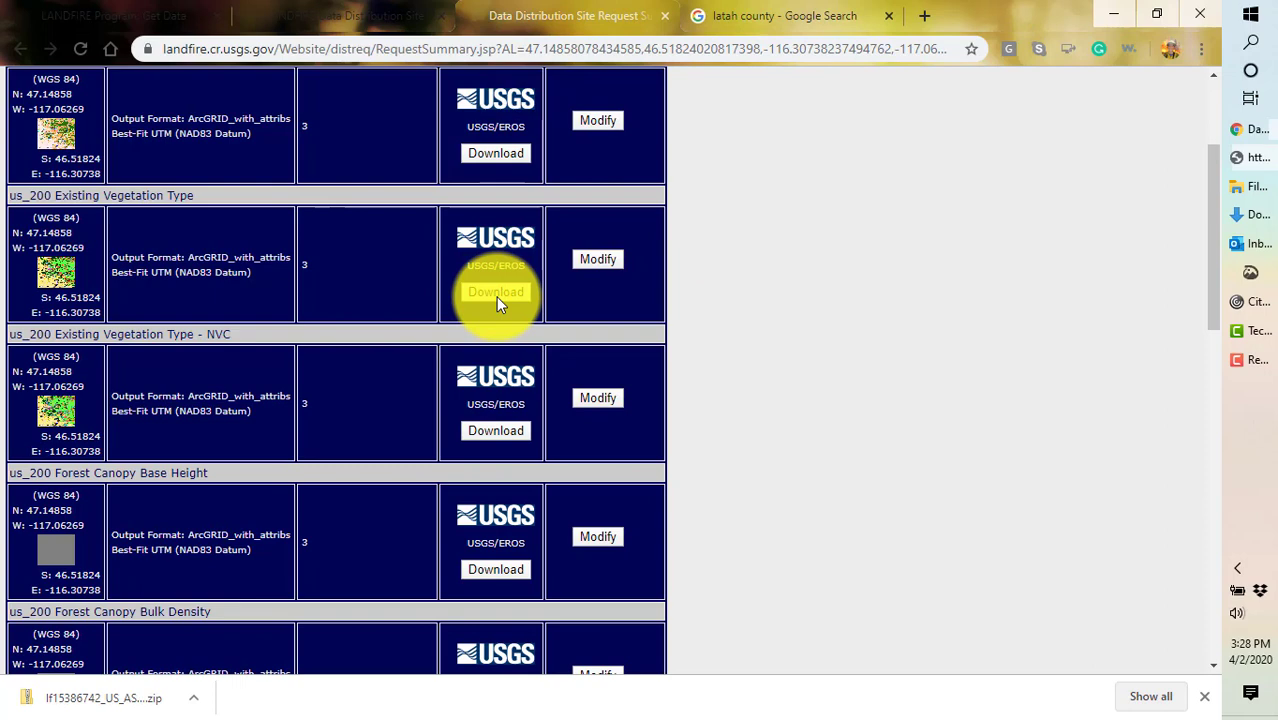
click(495, 428)
click(494, 538)
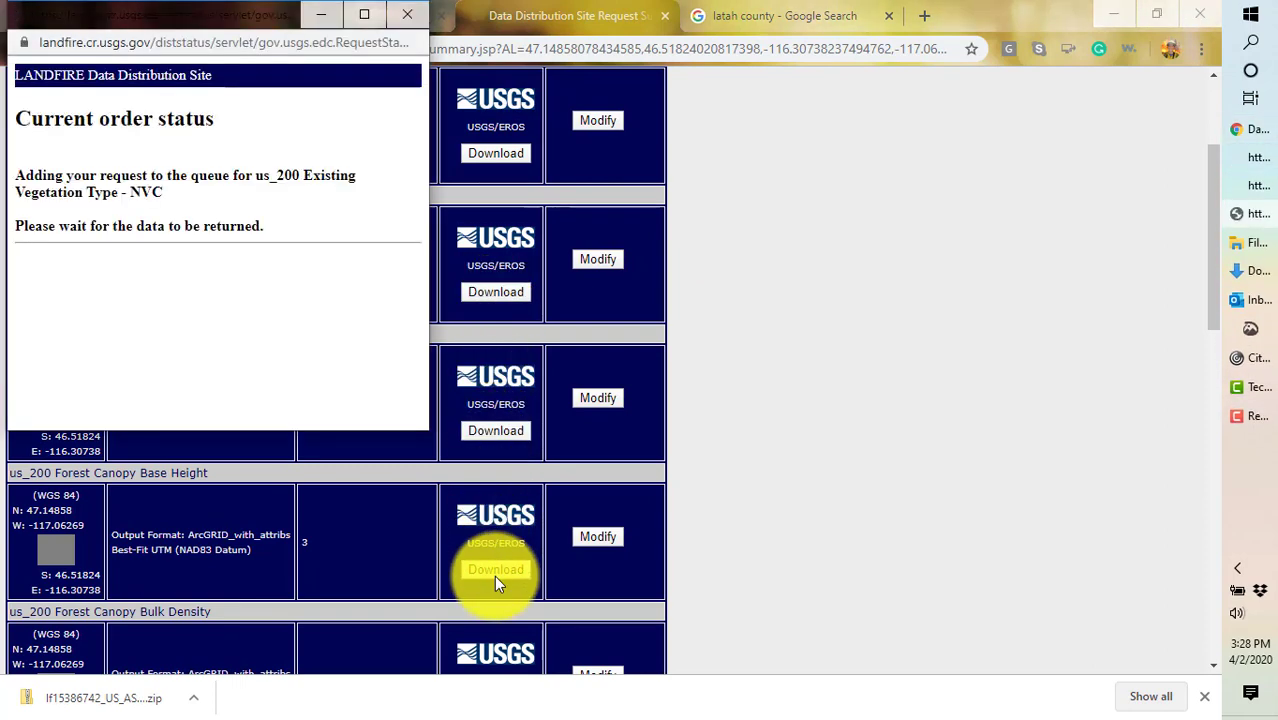
scroll(707, 590, down, 5)
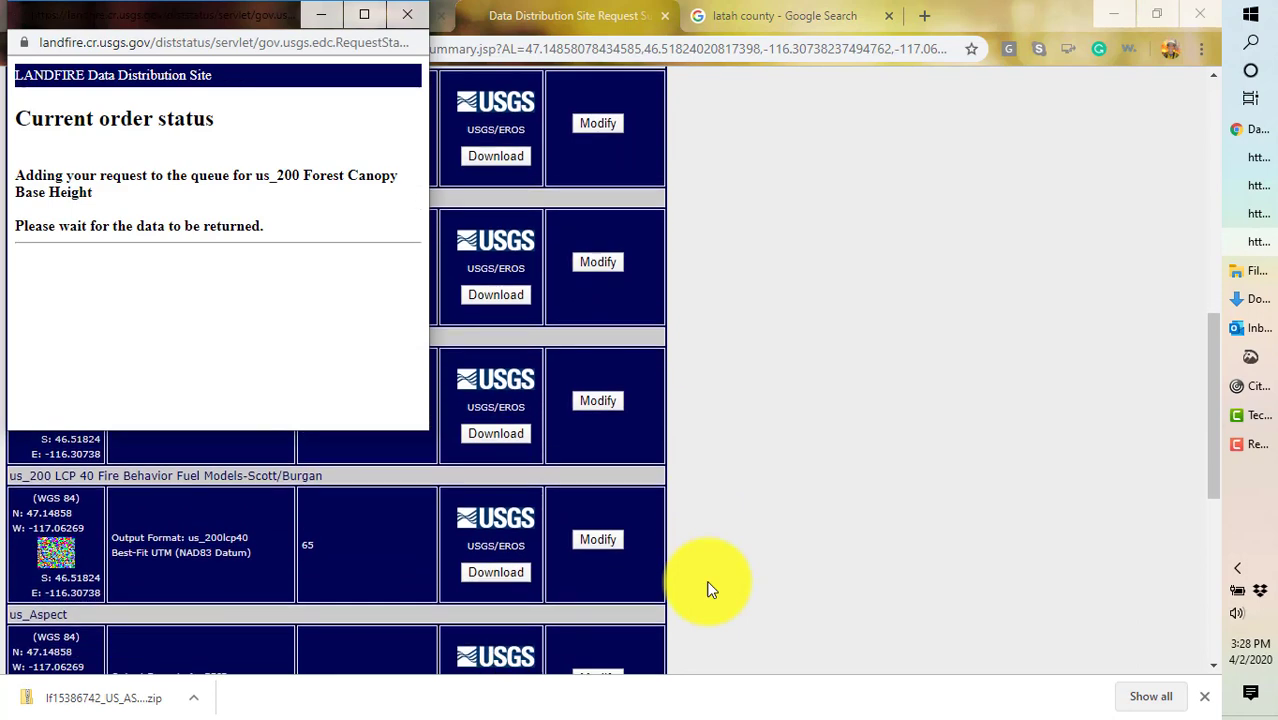
click(486, 152)
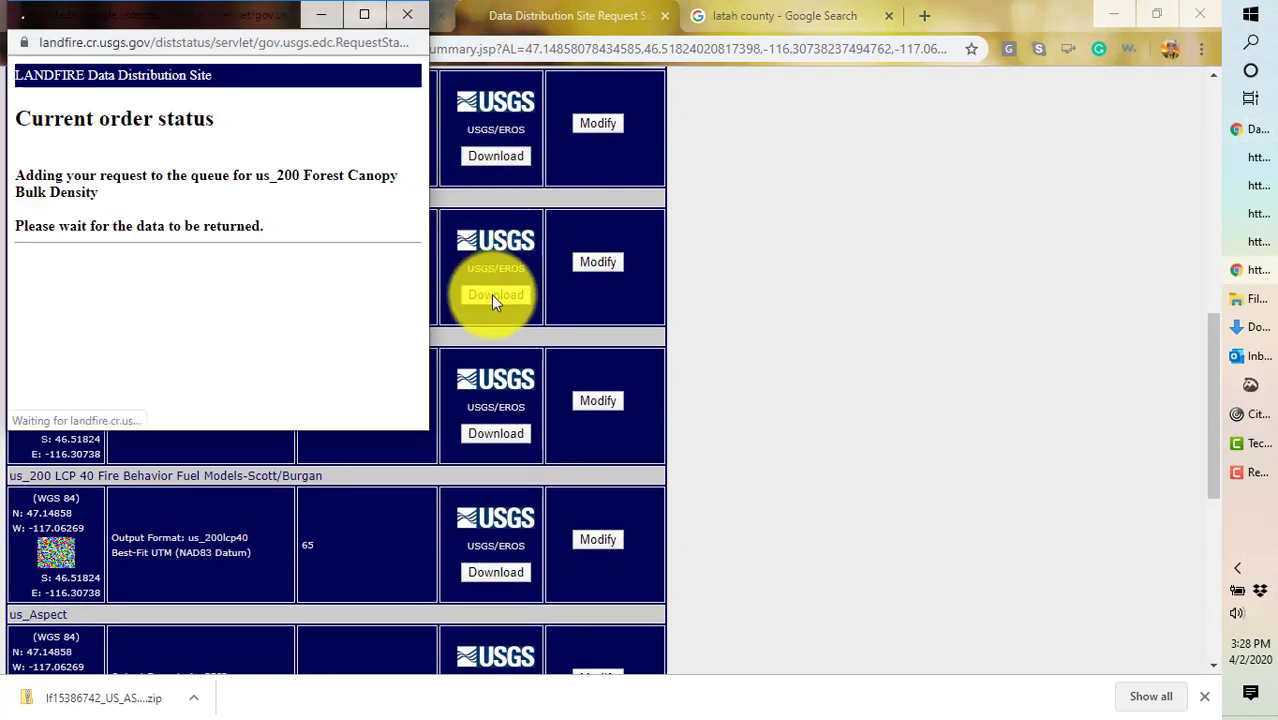
click(491, 294)
click(494, 432)
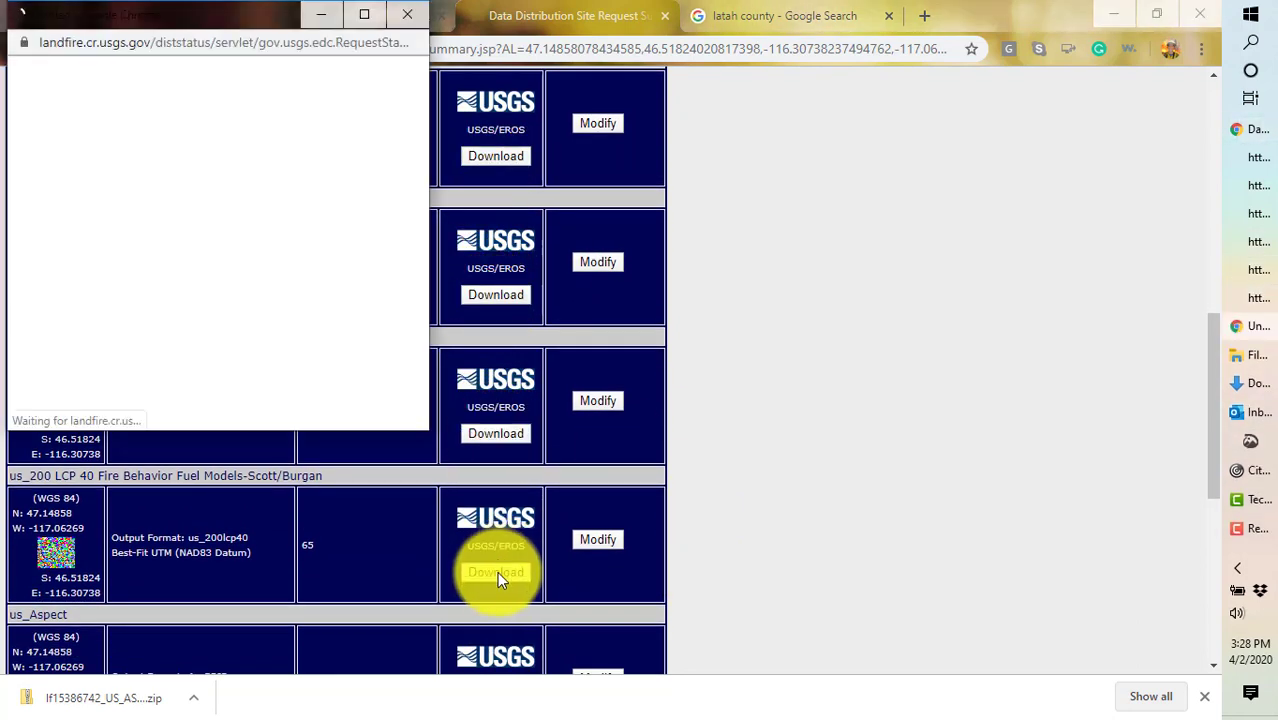
click(496, 572)
- Download the us_Aspect, us_Elevation, us_Slope and LANDFIRE Zones layers
scroll(707, 553, down, 2)
scroll(707, 553, down, 3)
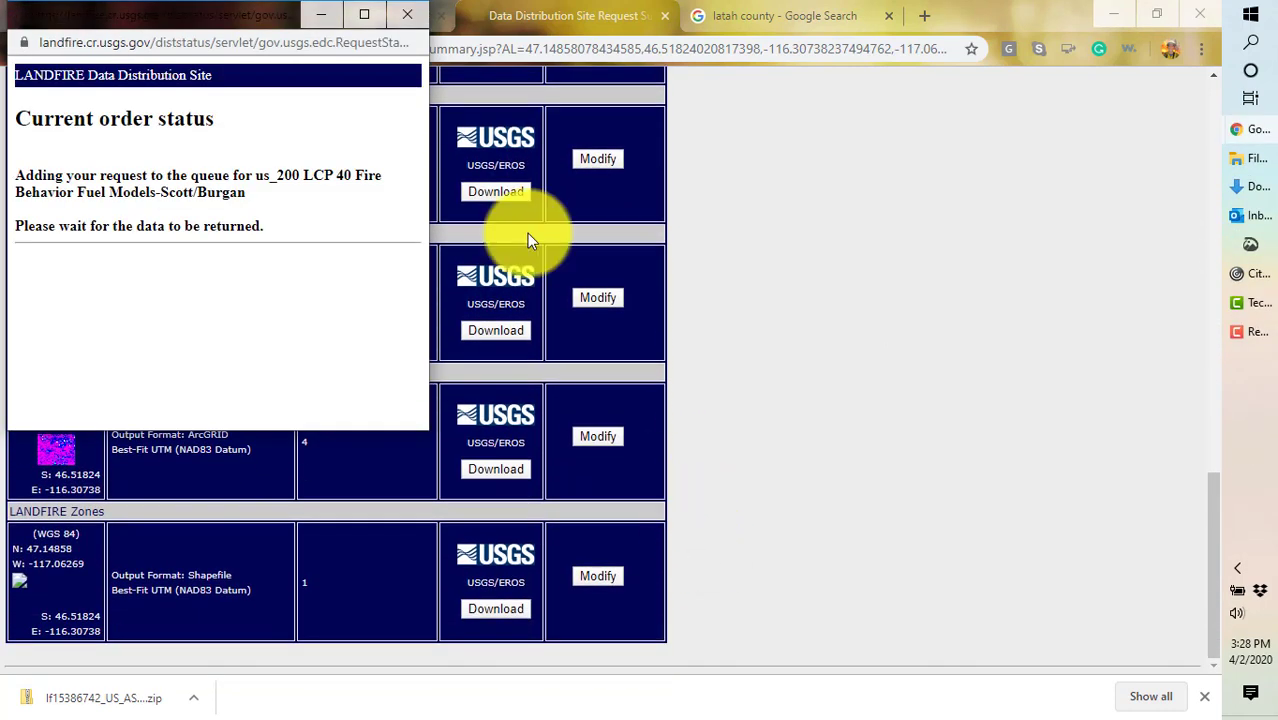
click(494, 191)
click(497, 330)
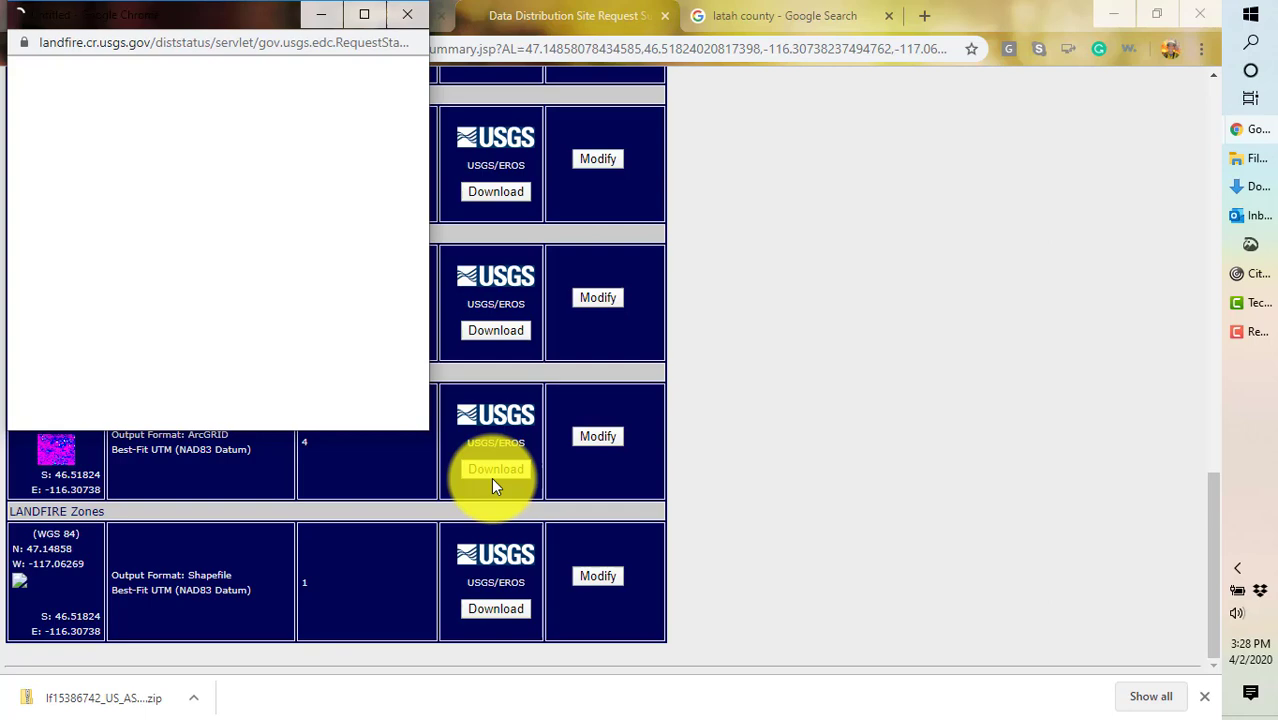
click(491, 470)
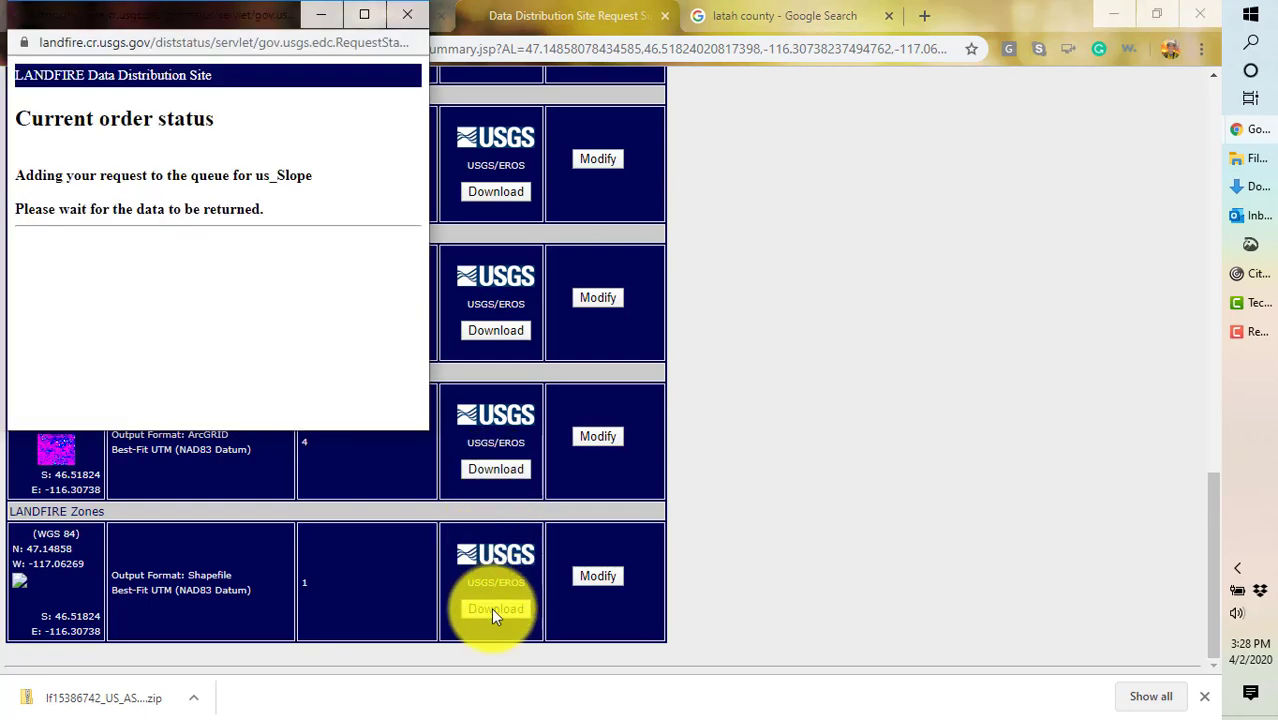
click(491, 607)
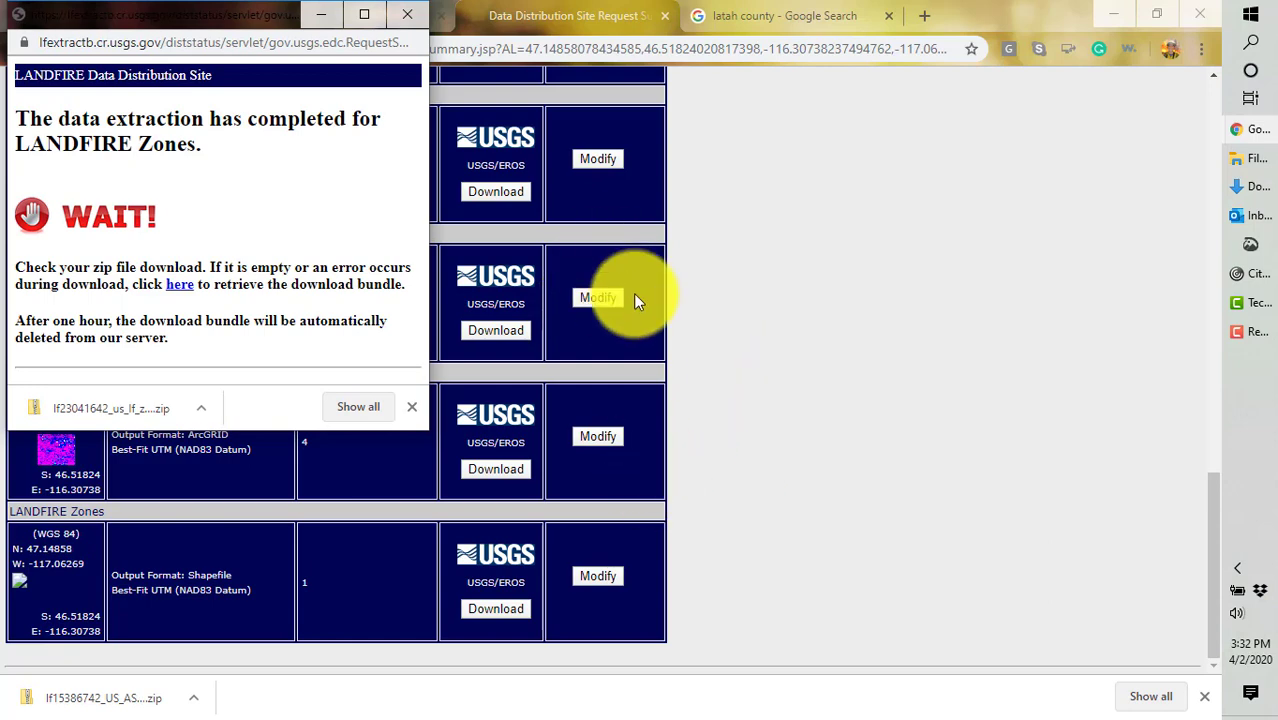
scroll(637, 300, up, 1)
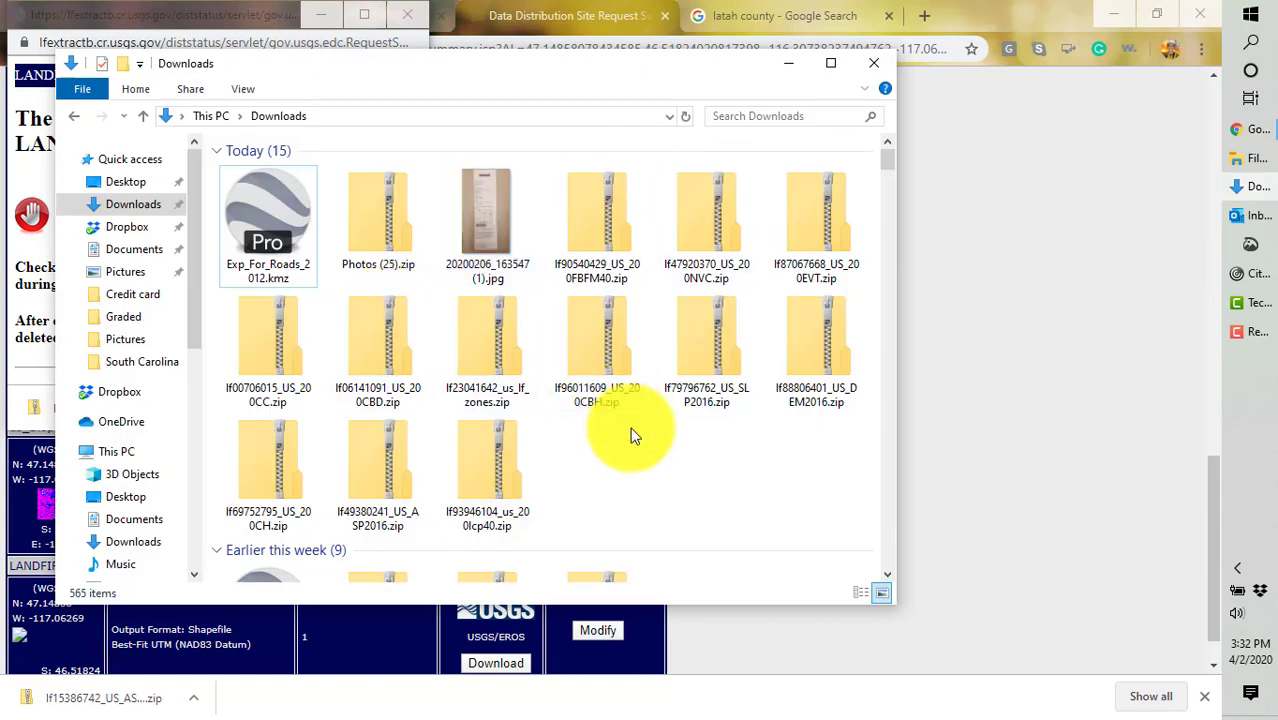
- Cut the twelve LANDFIRE zip files from Downloads and switch to the Latah_County folder window
click(604, 222)
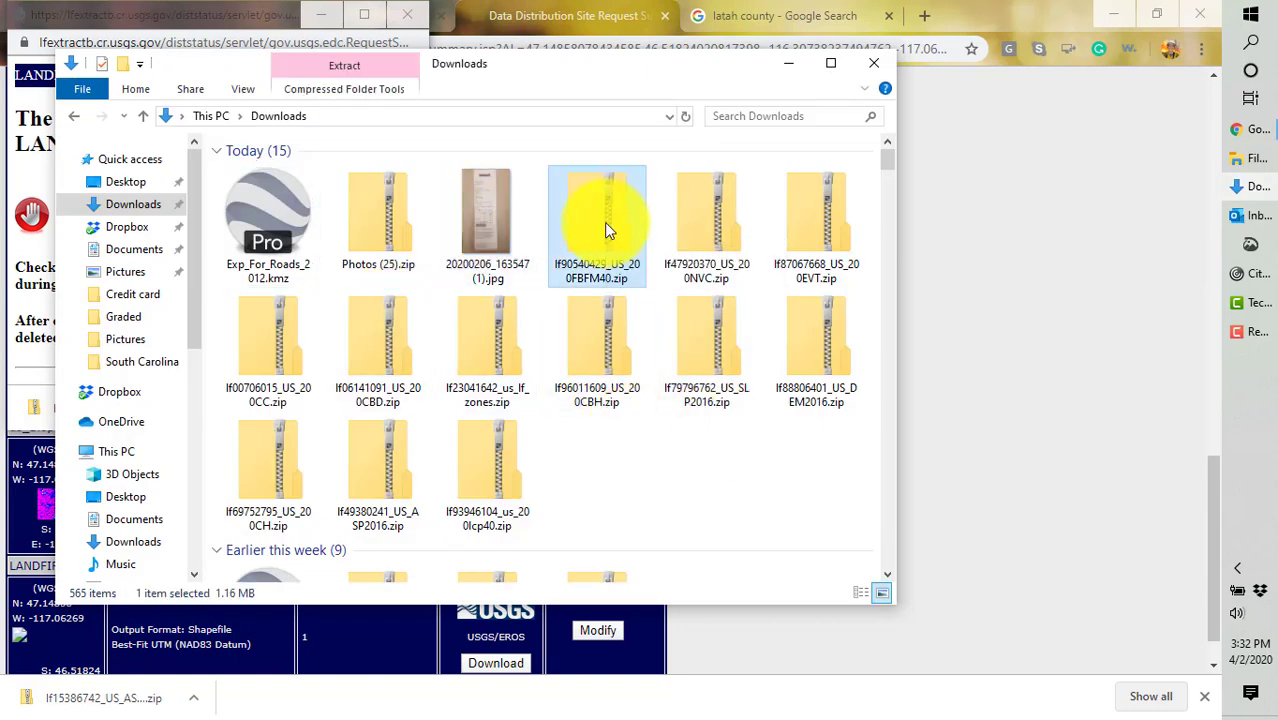
shift+click(492, 460)
key(ctrl+x)
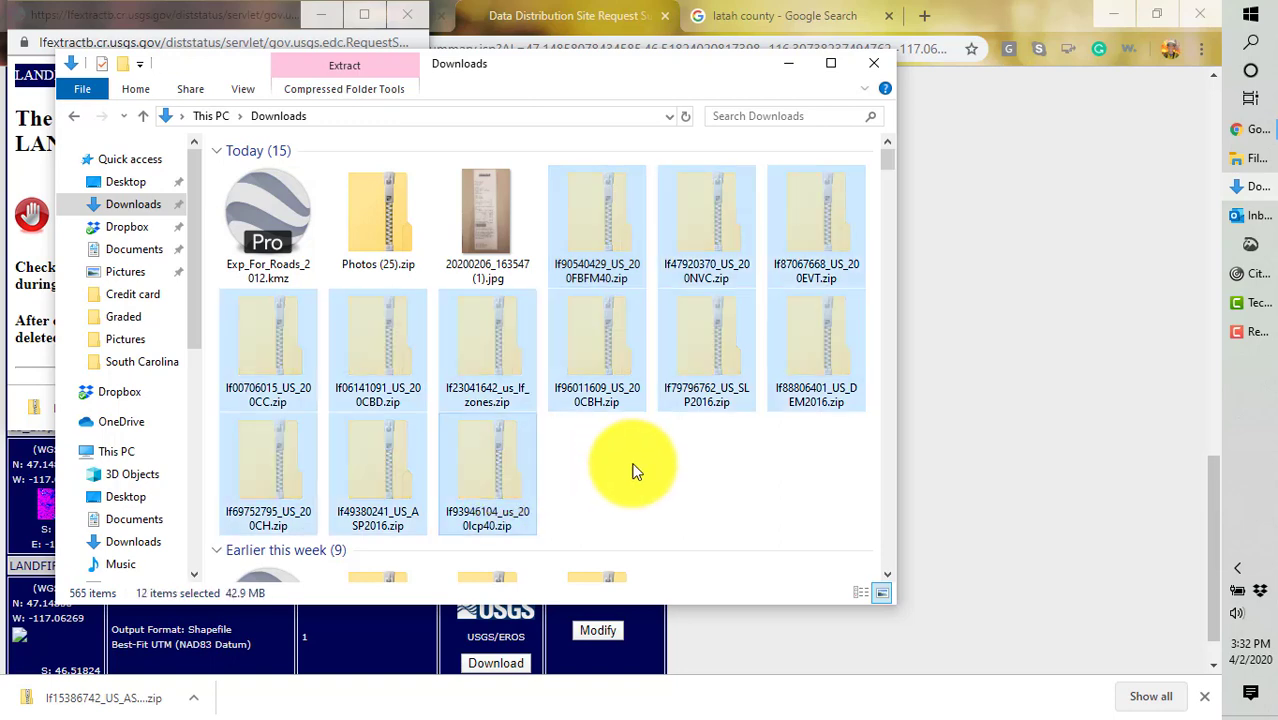
mouse_move(1246, 163)
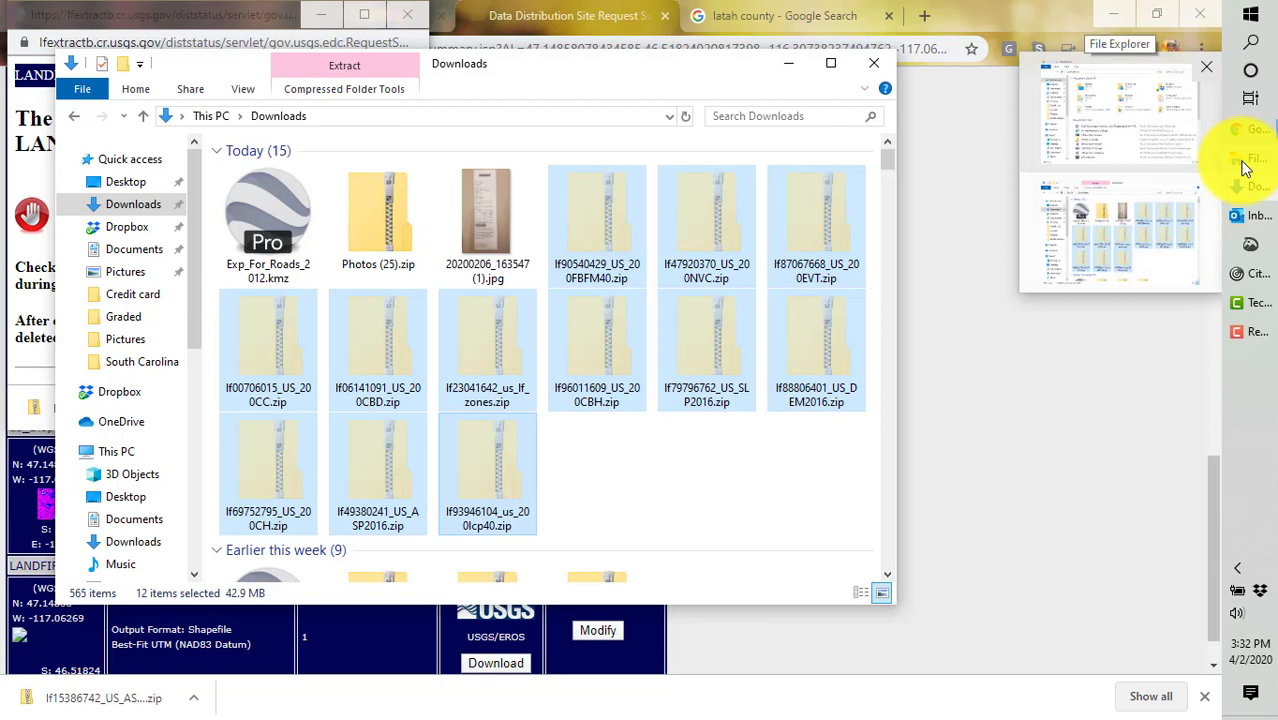
click(1246, 168)
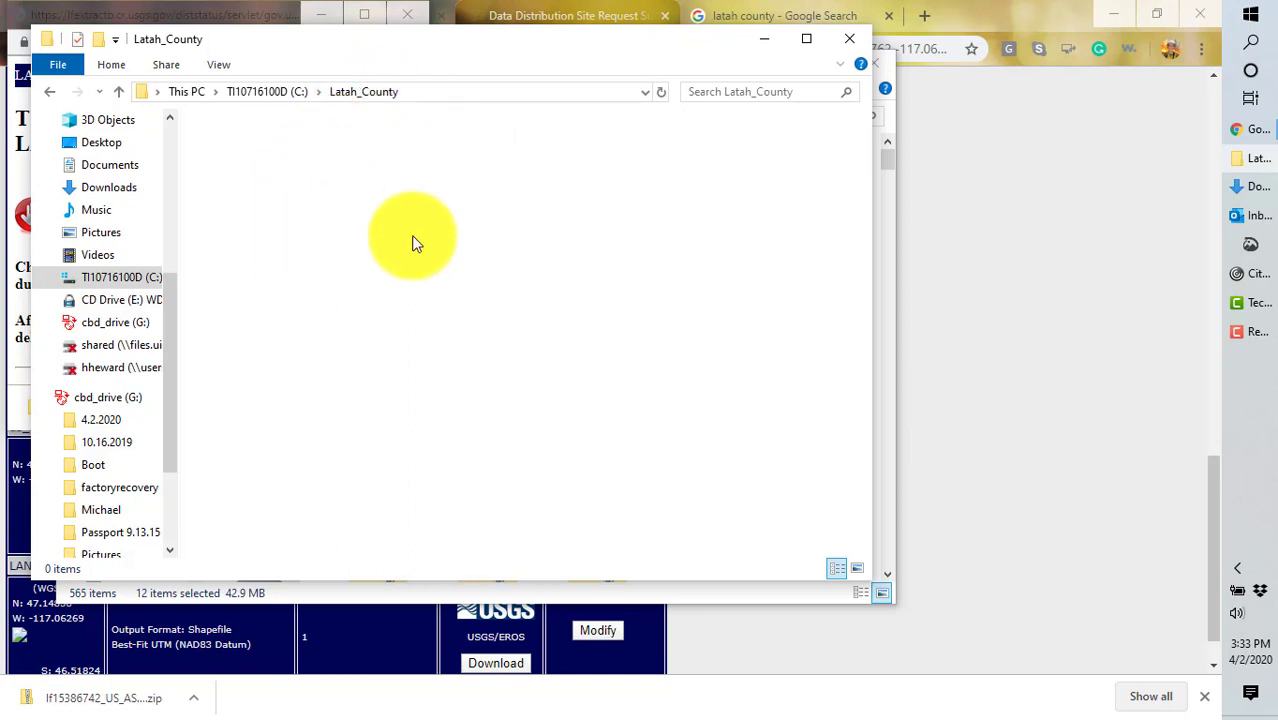
- Paste the zips into Latah_County and create a new folder named LANDFIRE
key(ctrl+v)
click(310, 429)
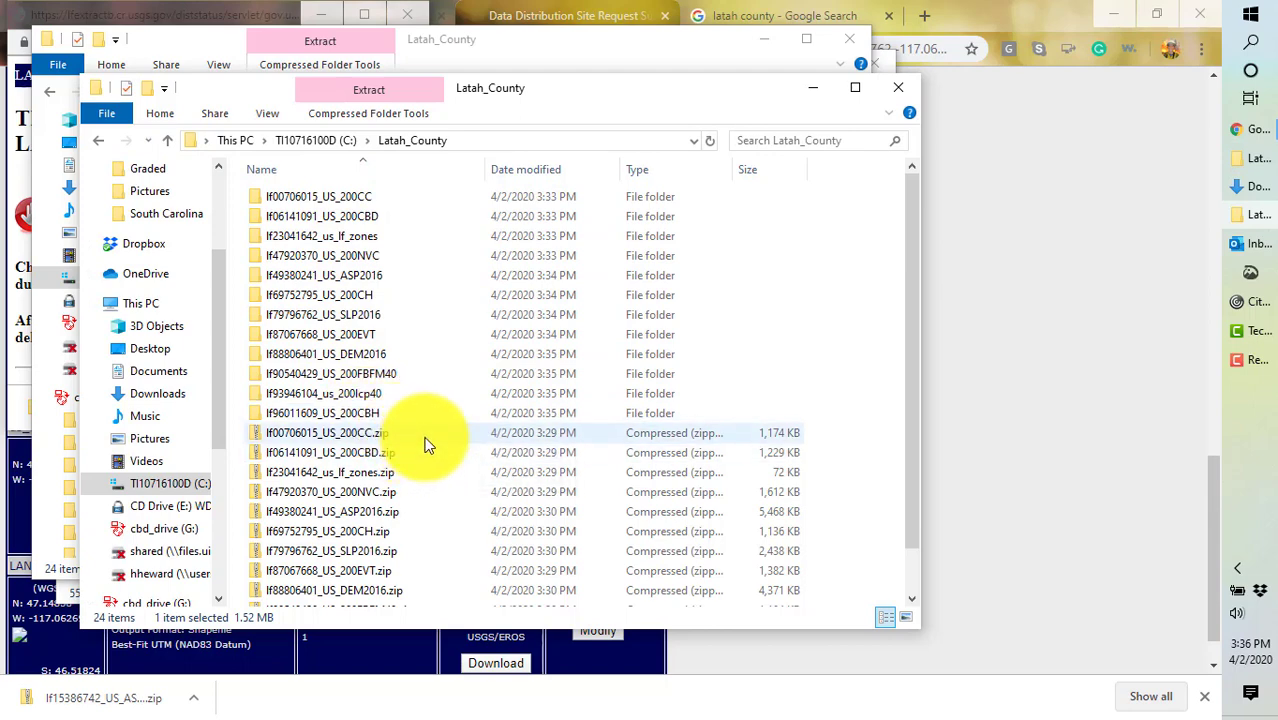
right_click(424, 440)
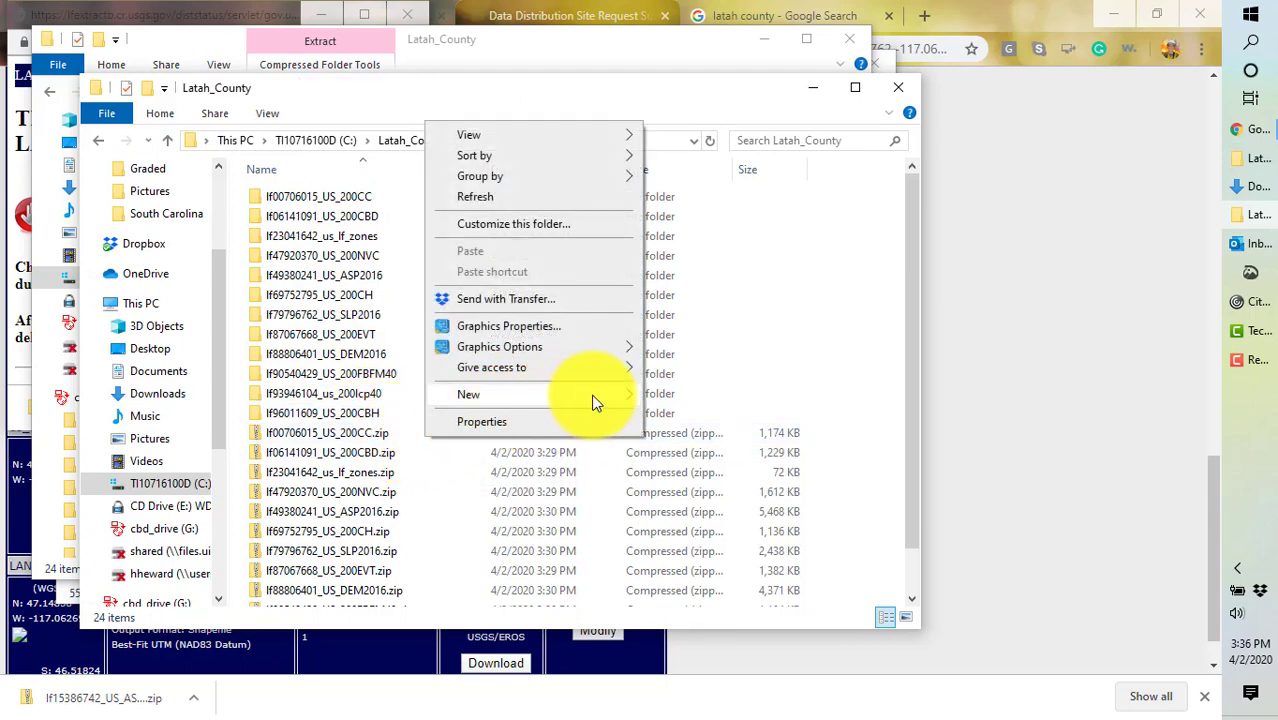
mouse_move(612, 398)
click(683, 396)
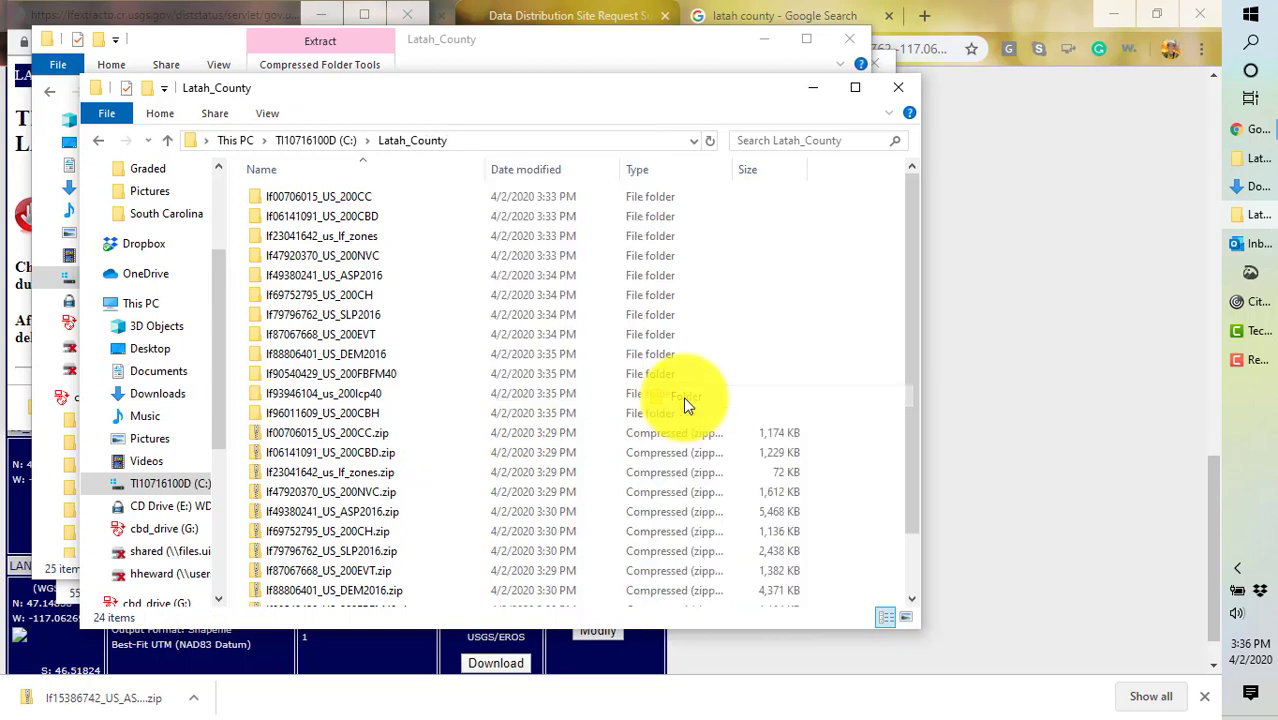
text(LANDFIRE)
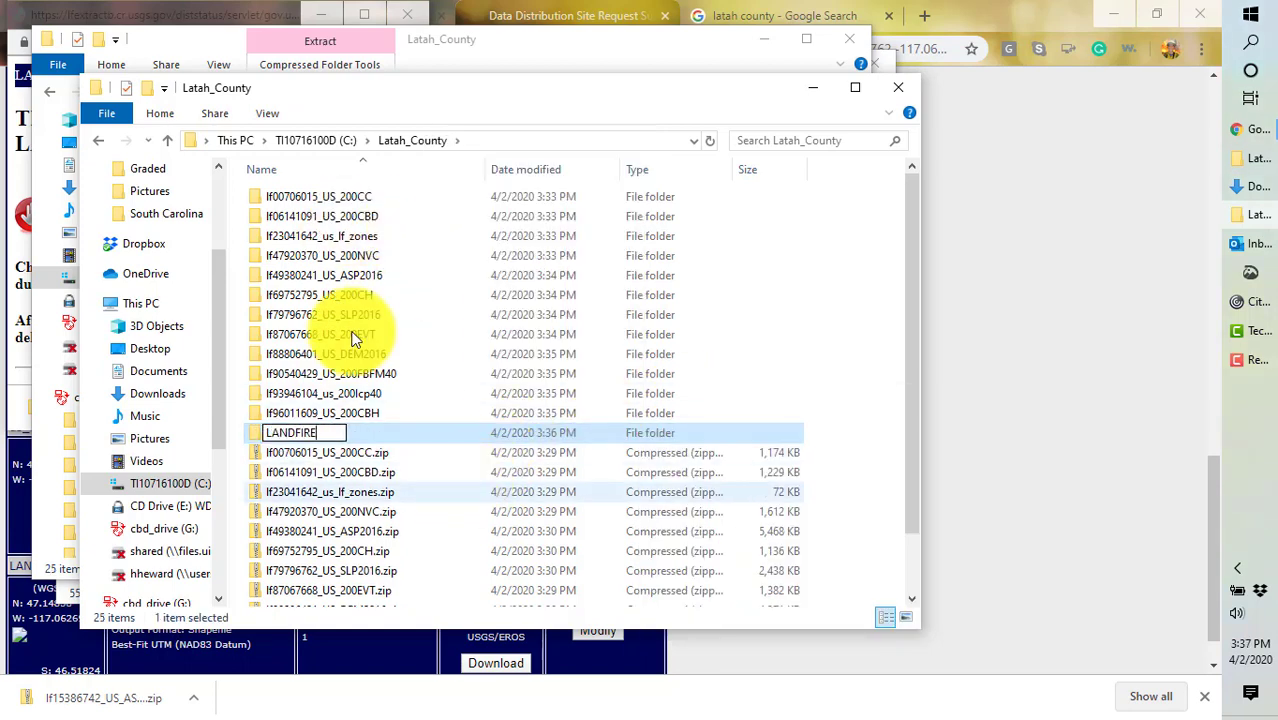
key(Return)
- Move all 24 extracted folders and zip files into the LANDFIRE folder
click(294, 220)
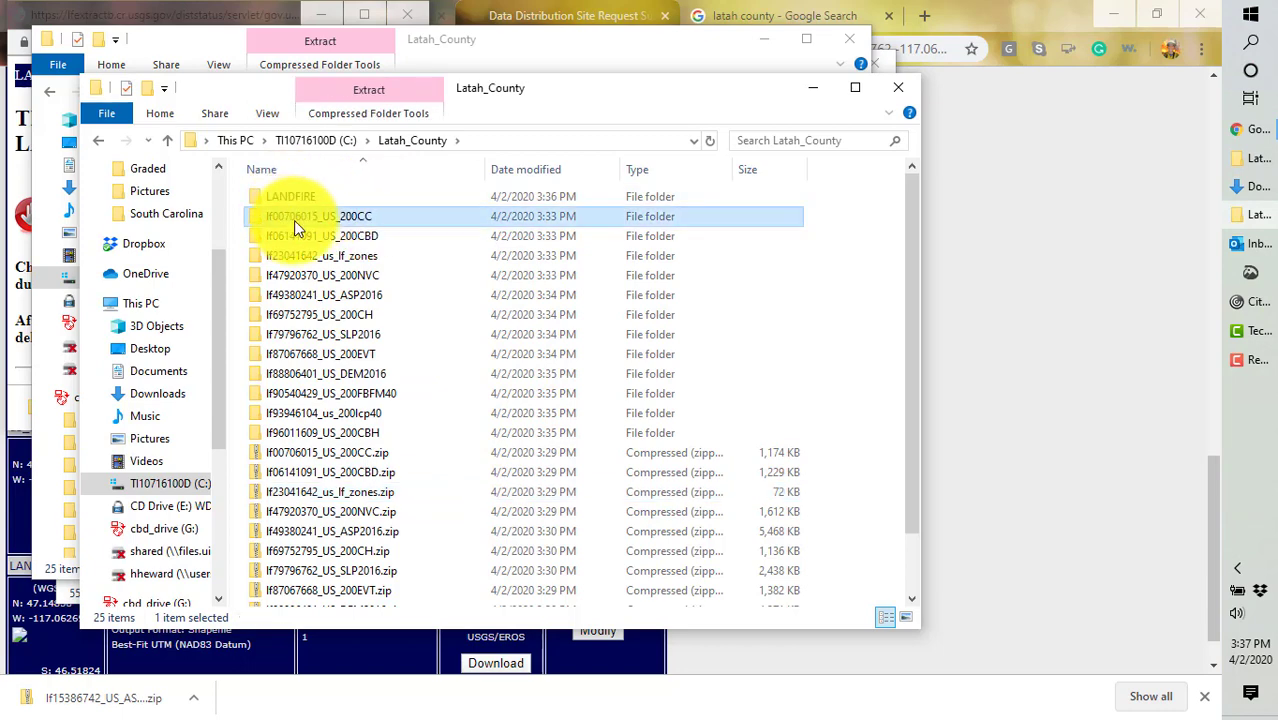
scroll(333, 499, down, 2)
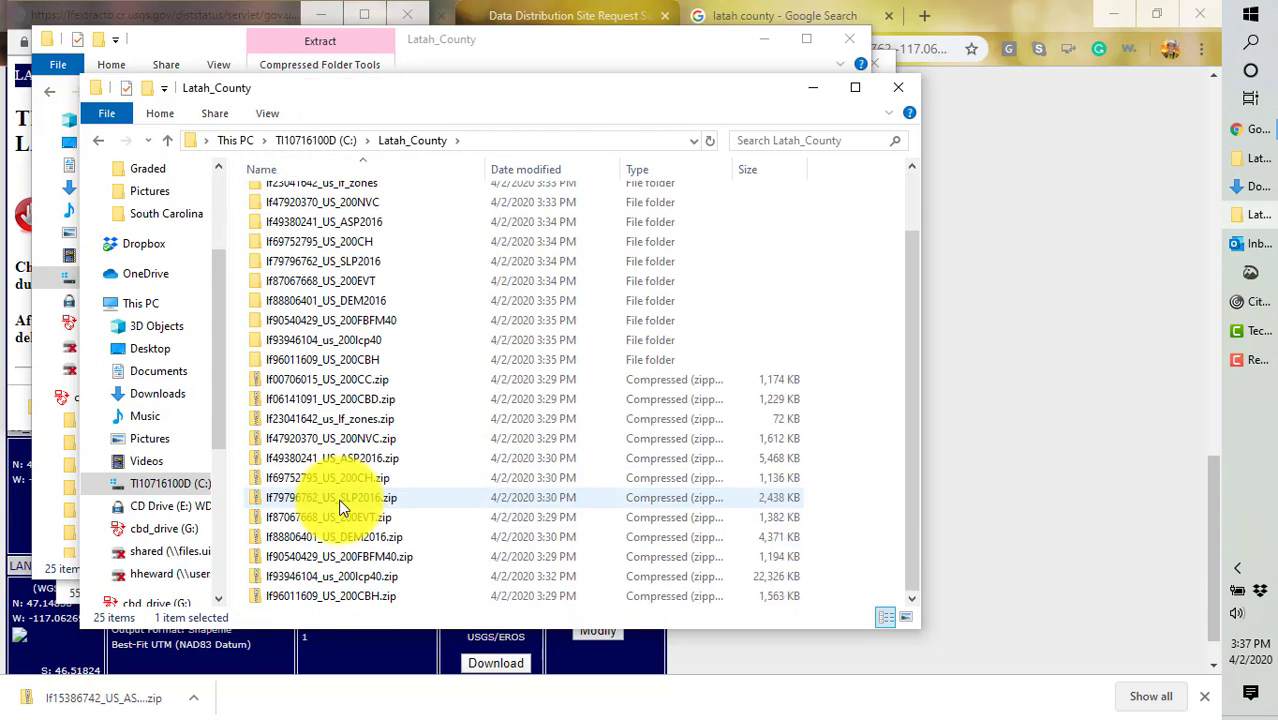
shift+click(329, 599)
scroll(505, 419, up, 1)
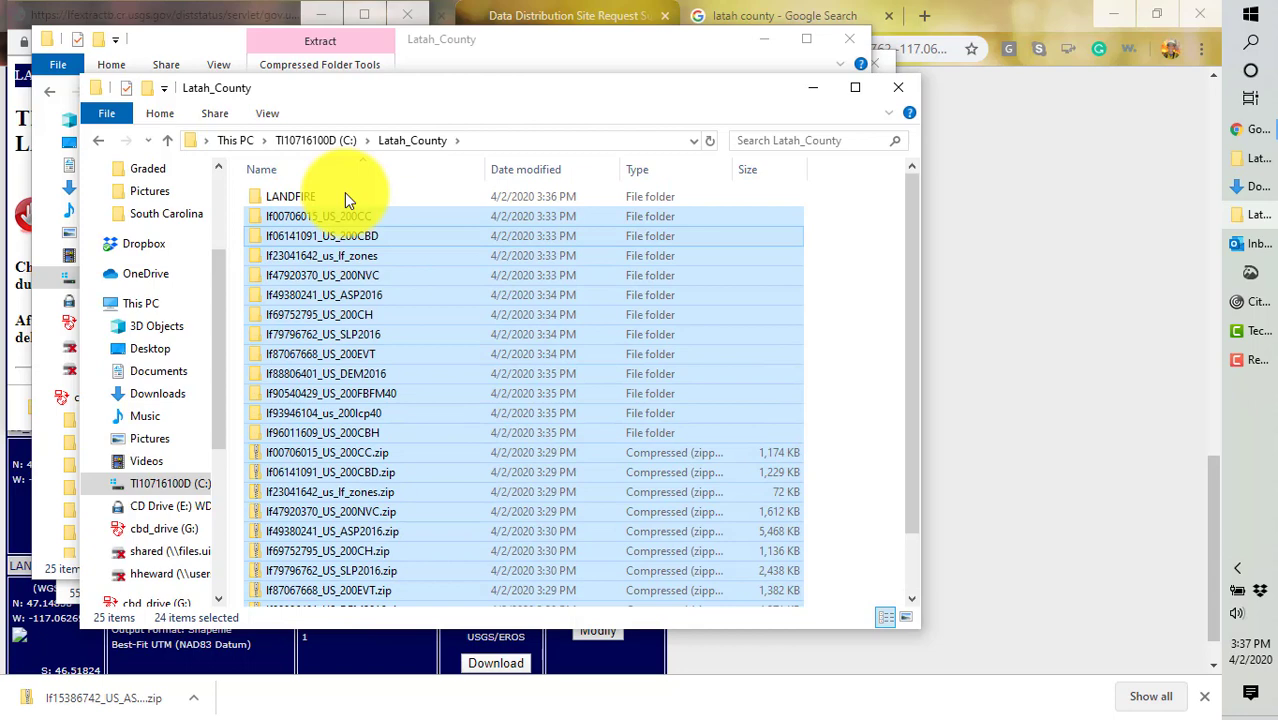
drag(297, 216, 373, 234)
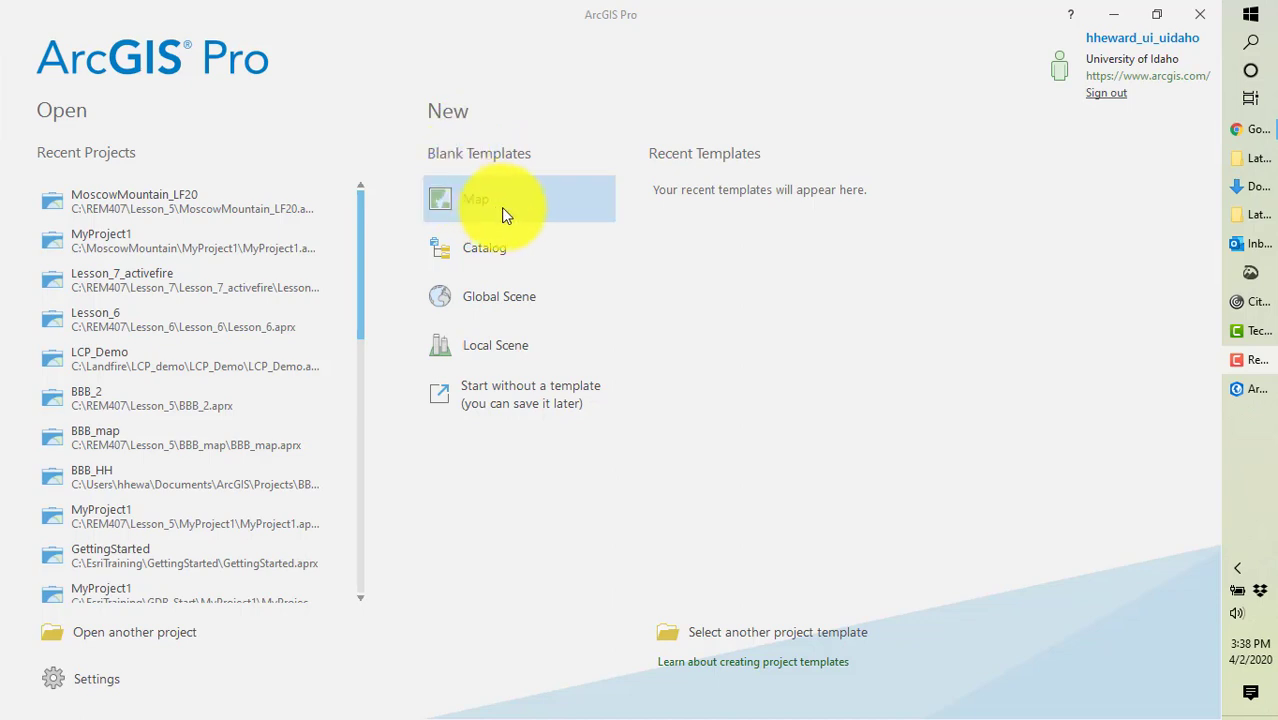
- Create a blank Map project named LatahCounty saved in C:\Latah_County
click(462, 207)
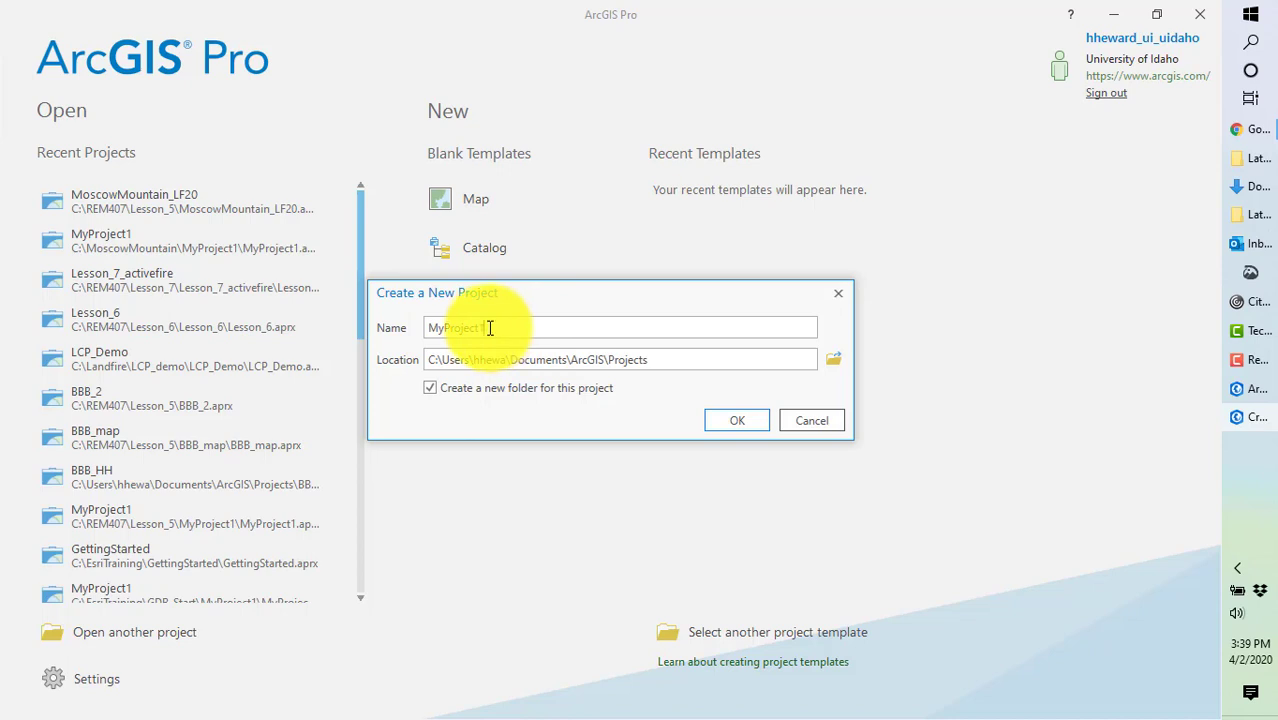
drag(489, 328, 420, 328)
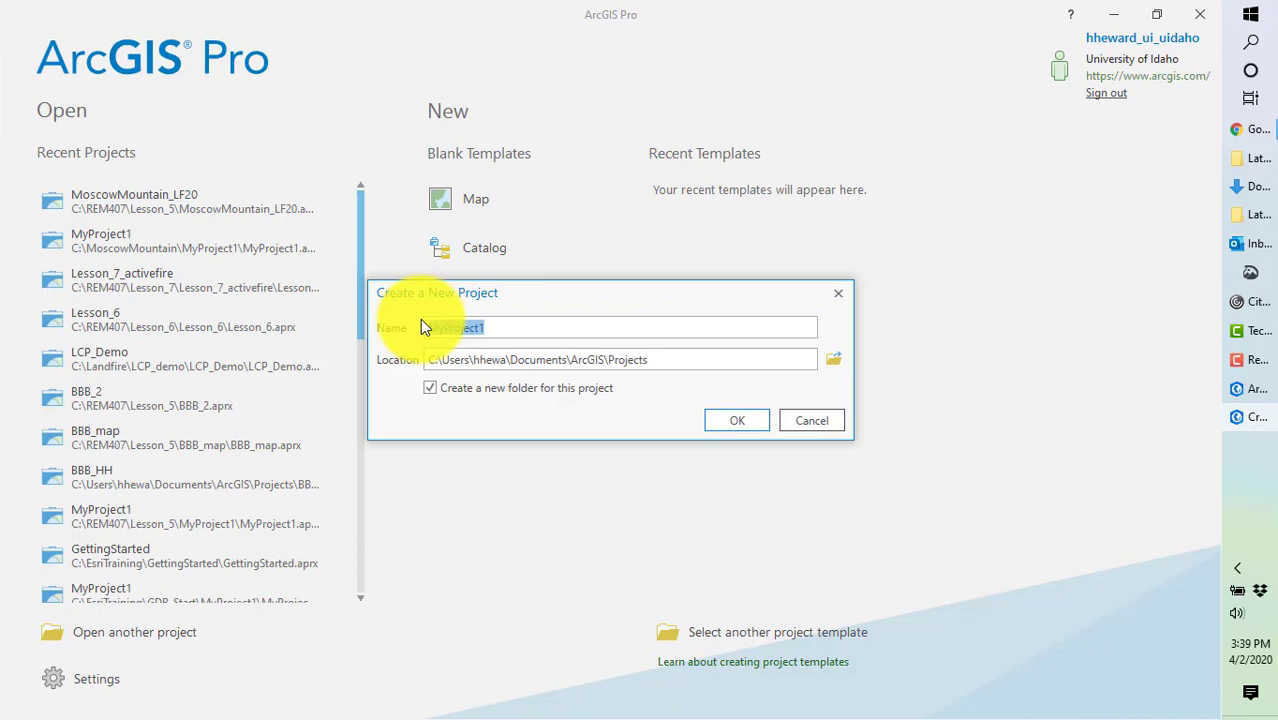
key(BackSpace)
text(LatahCounty)
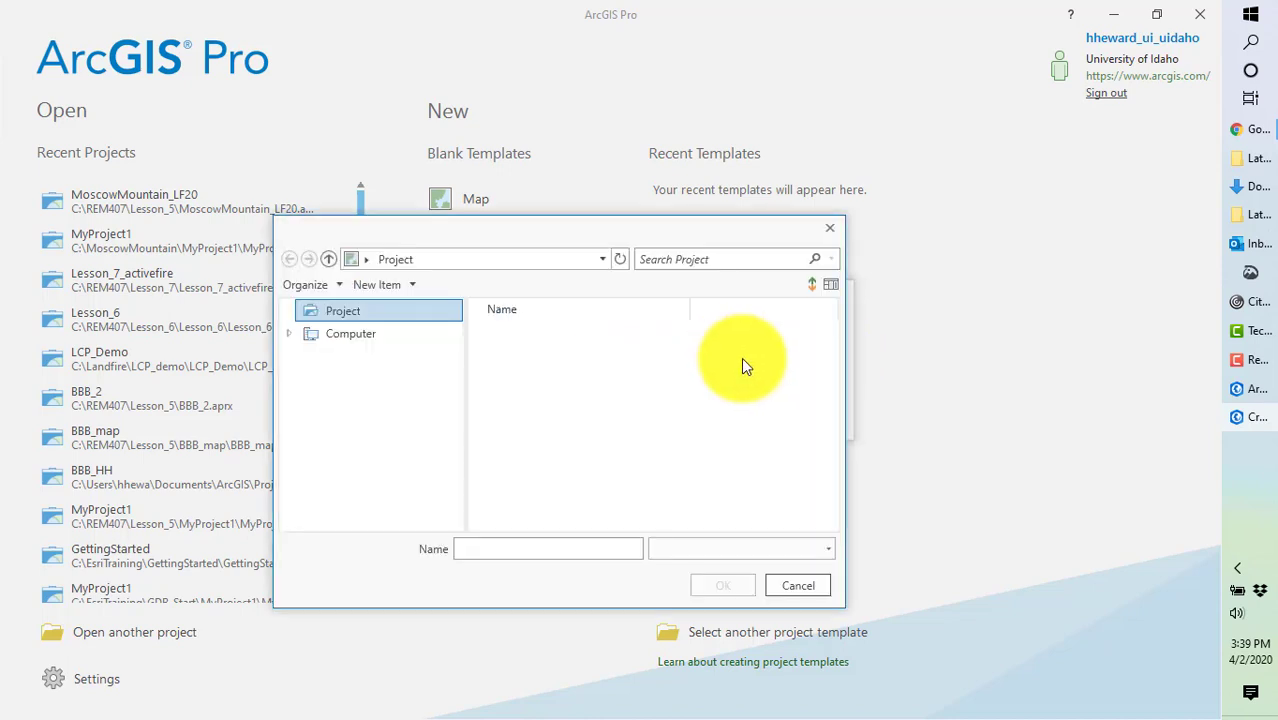
click(378, 426)
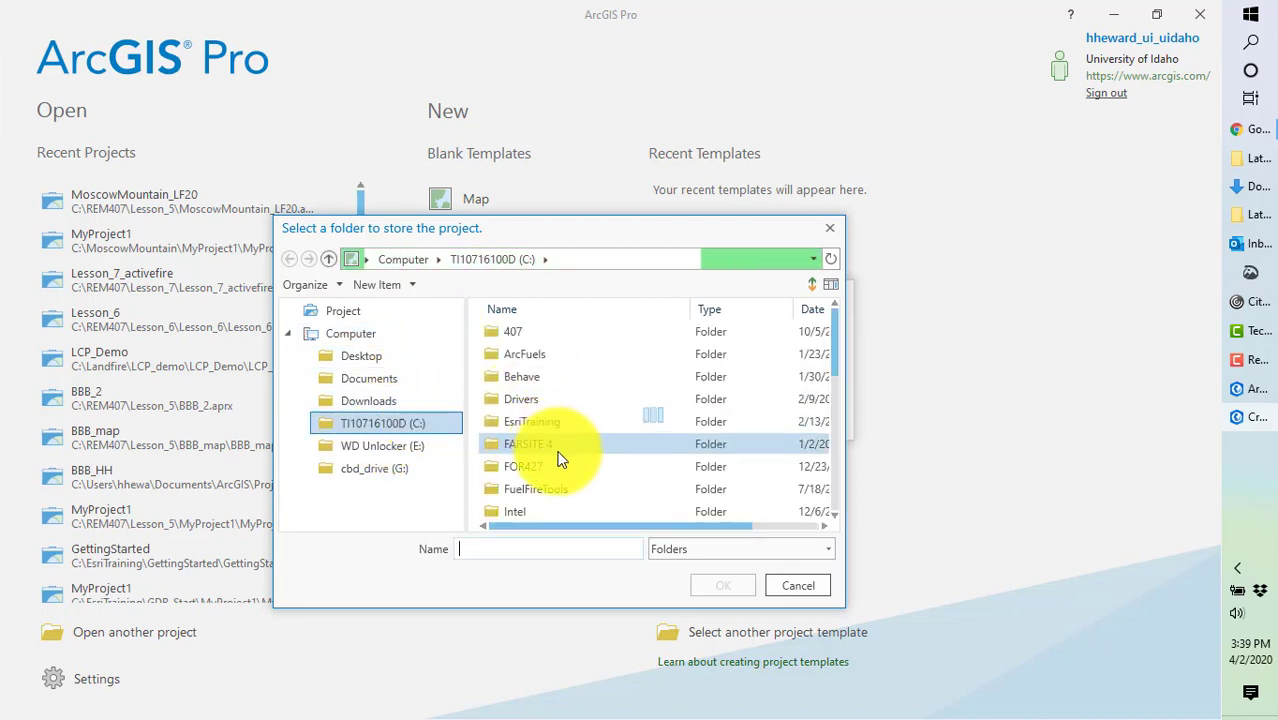
scroll(559, 456, down, 5)
click(537, 362)
click(715, 588)
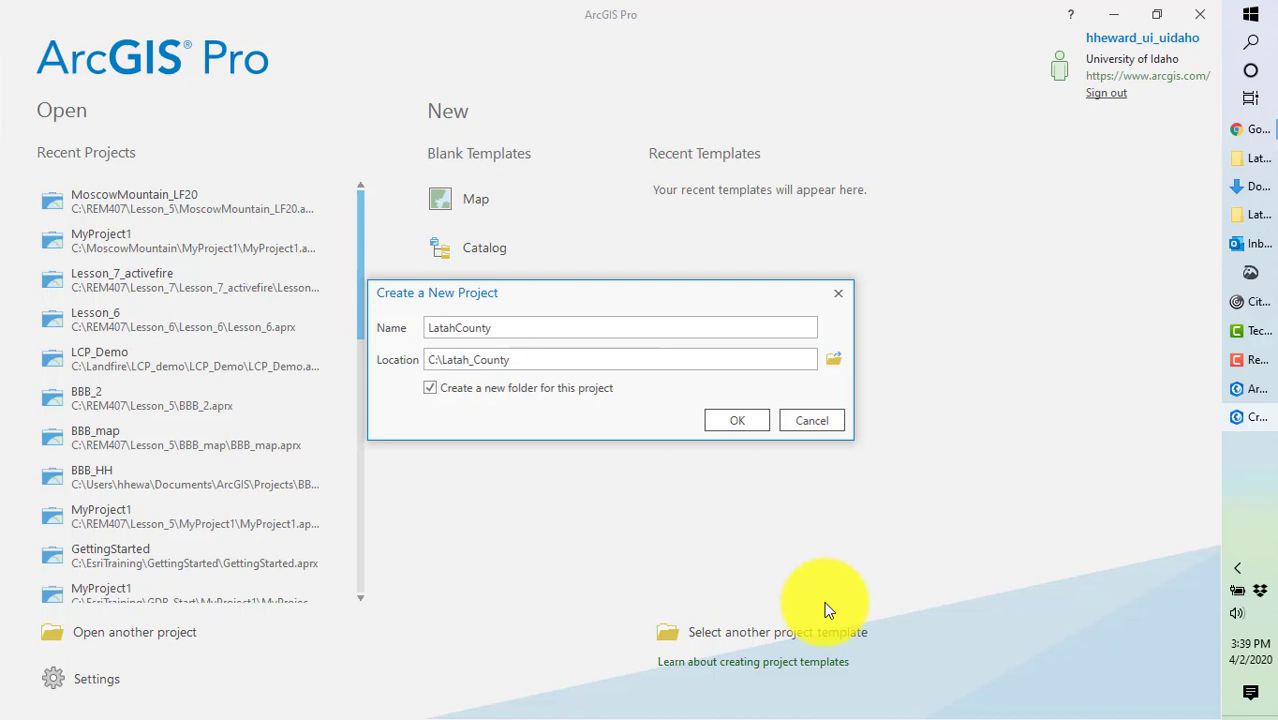
click(732, 417)
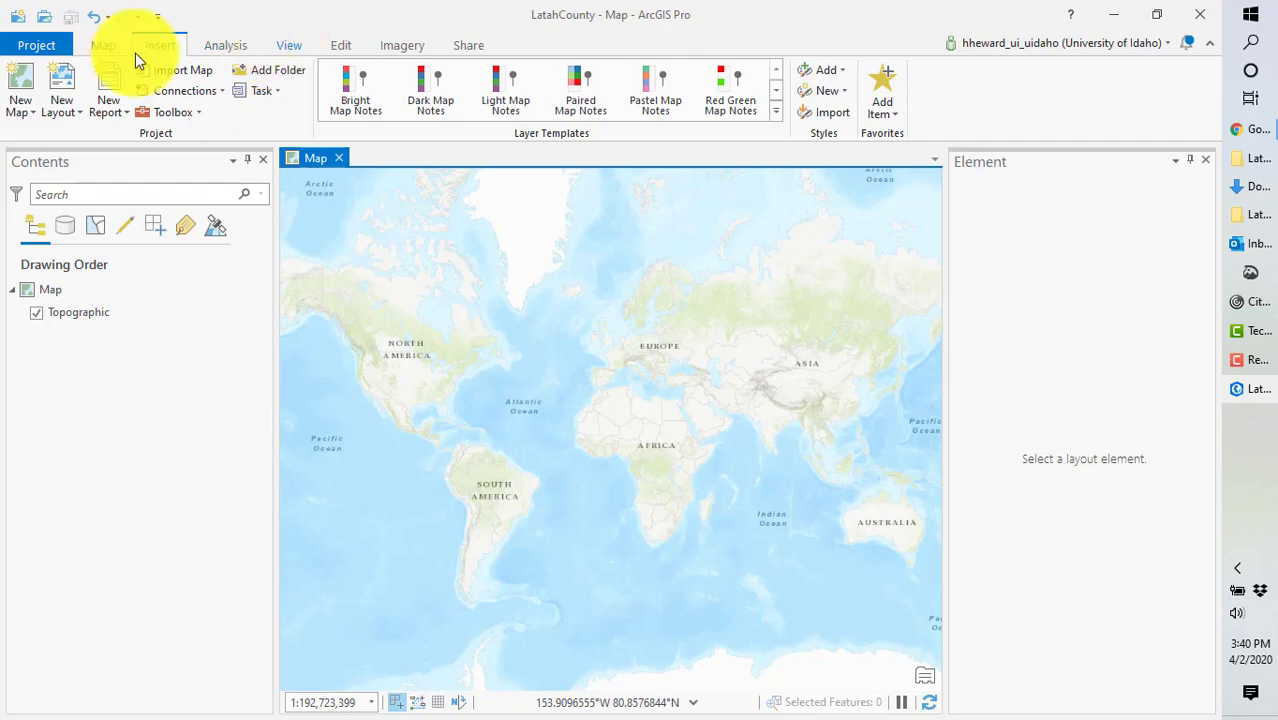
- Open the Catalog pane and expand Folders > LatahCounty to reveal its gdb, tbx and ImportLog
click(299, 42)
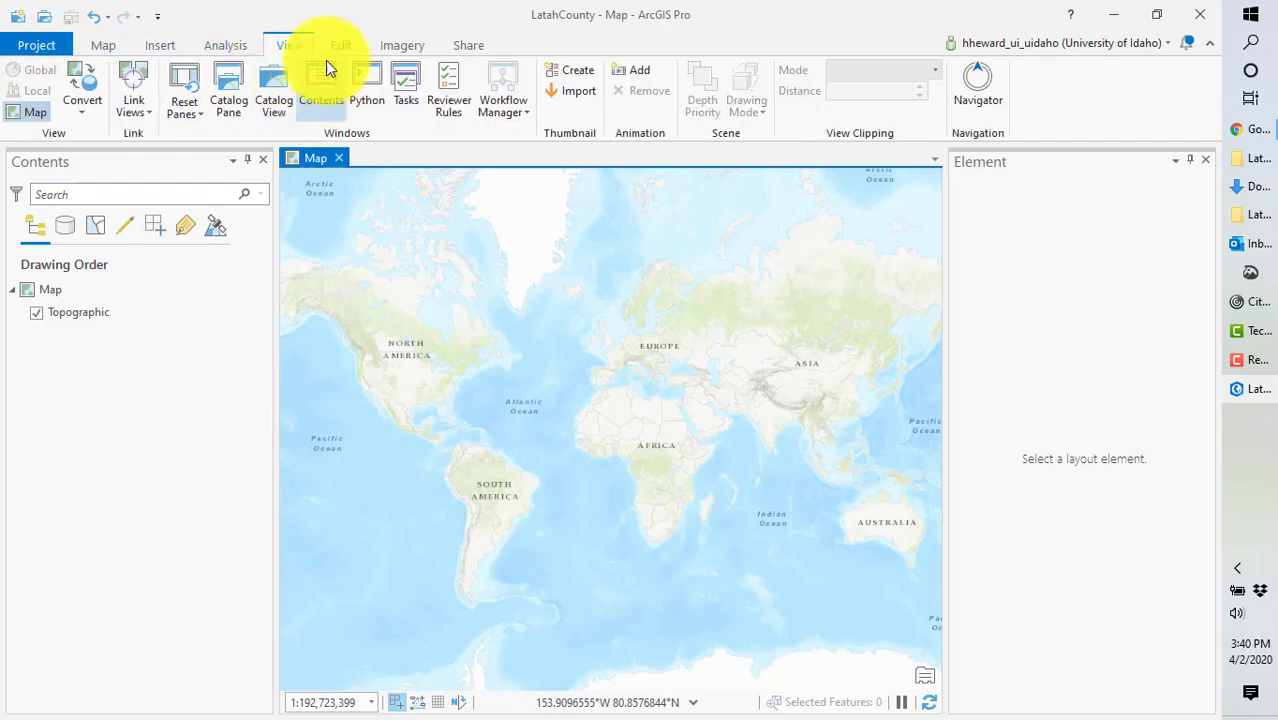
click(230, 95)
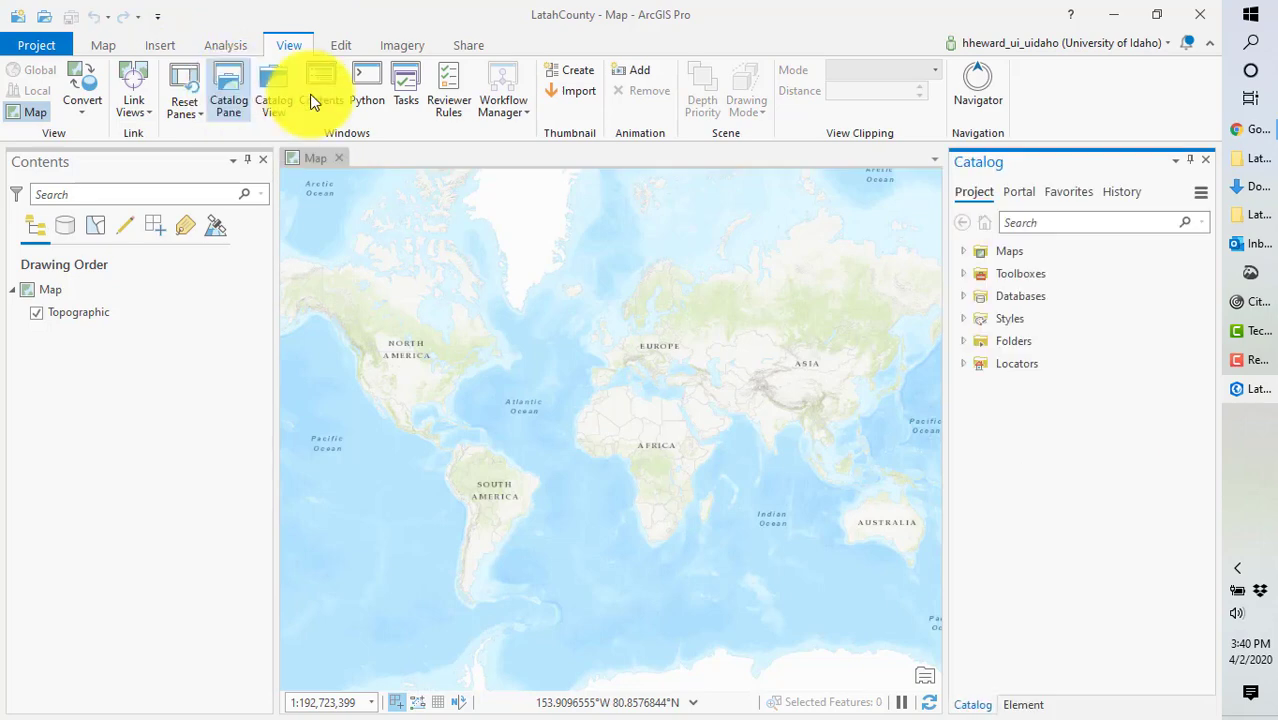
click(963, 341)
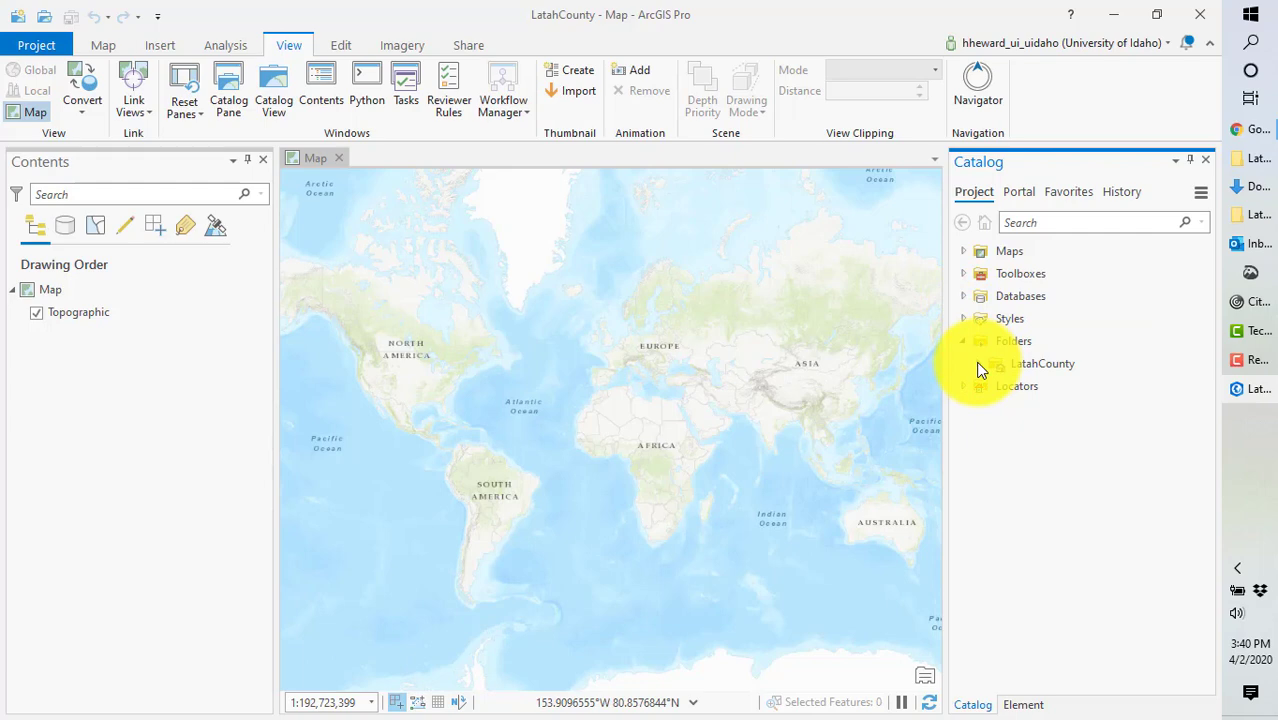
click(979, 366)
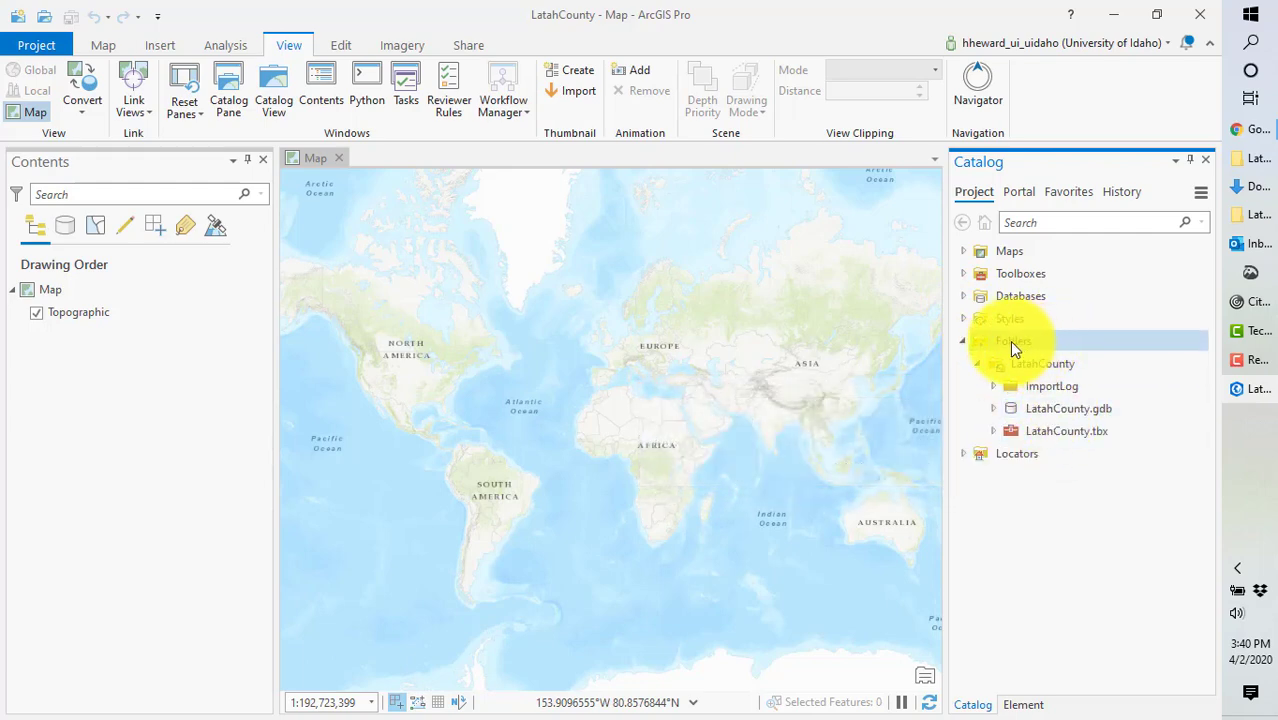
- Add a folder connection to C:\Latah_County under the project's Folders
right_click(1009, 340)
click(1056, 355)
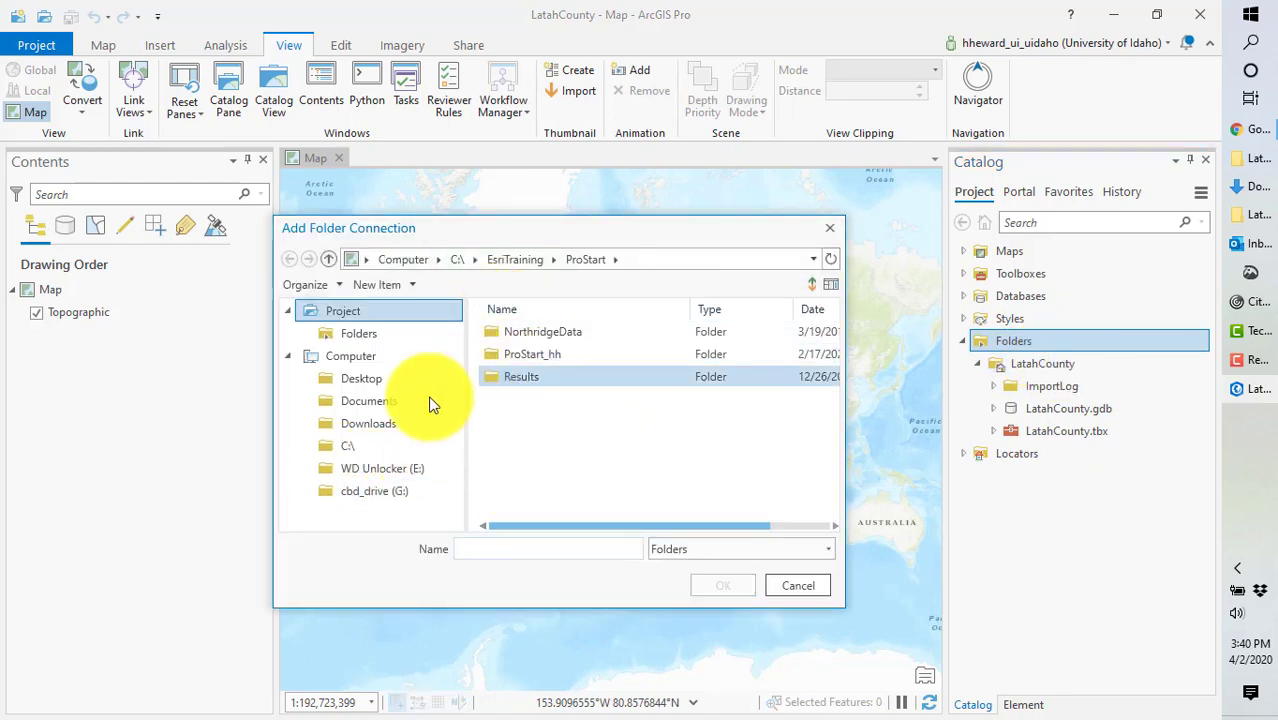
click(336, 449)
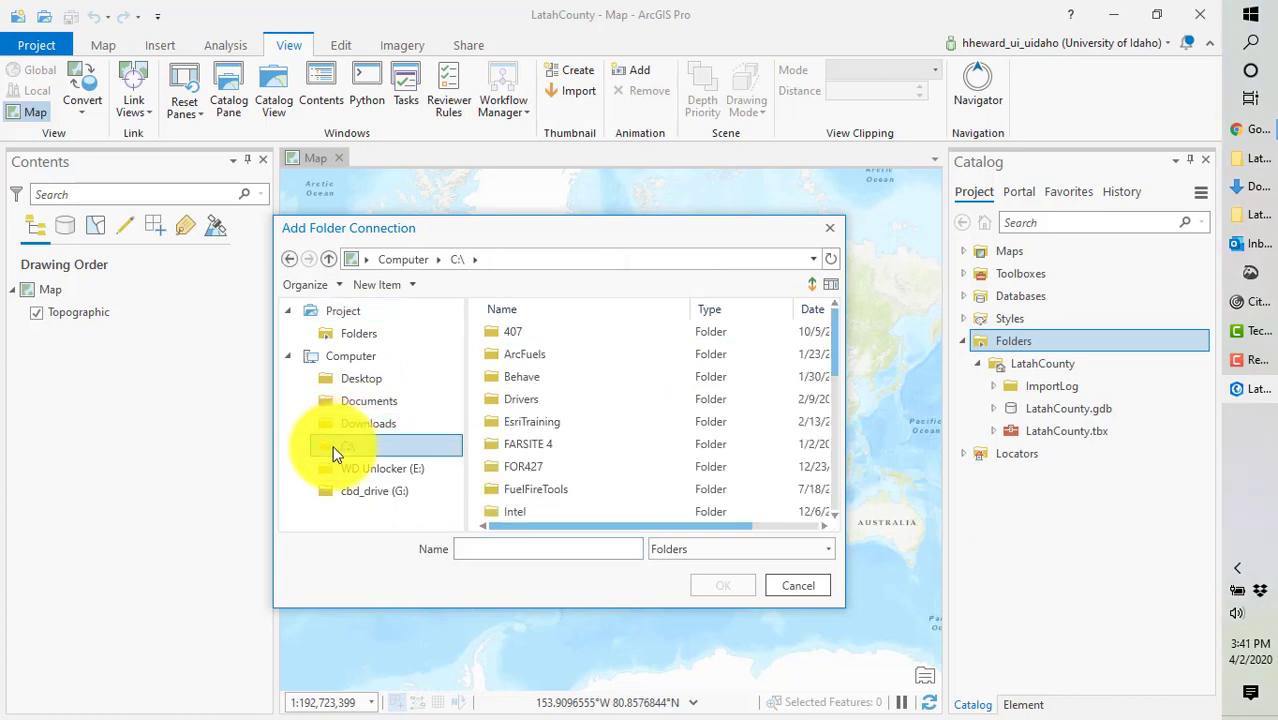
scroll(533, 440, down, 5)
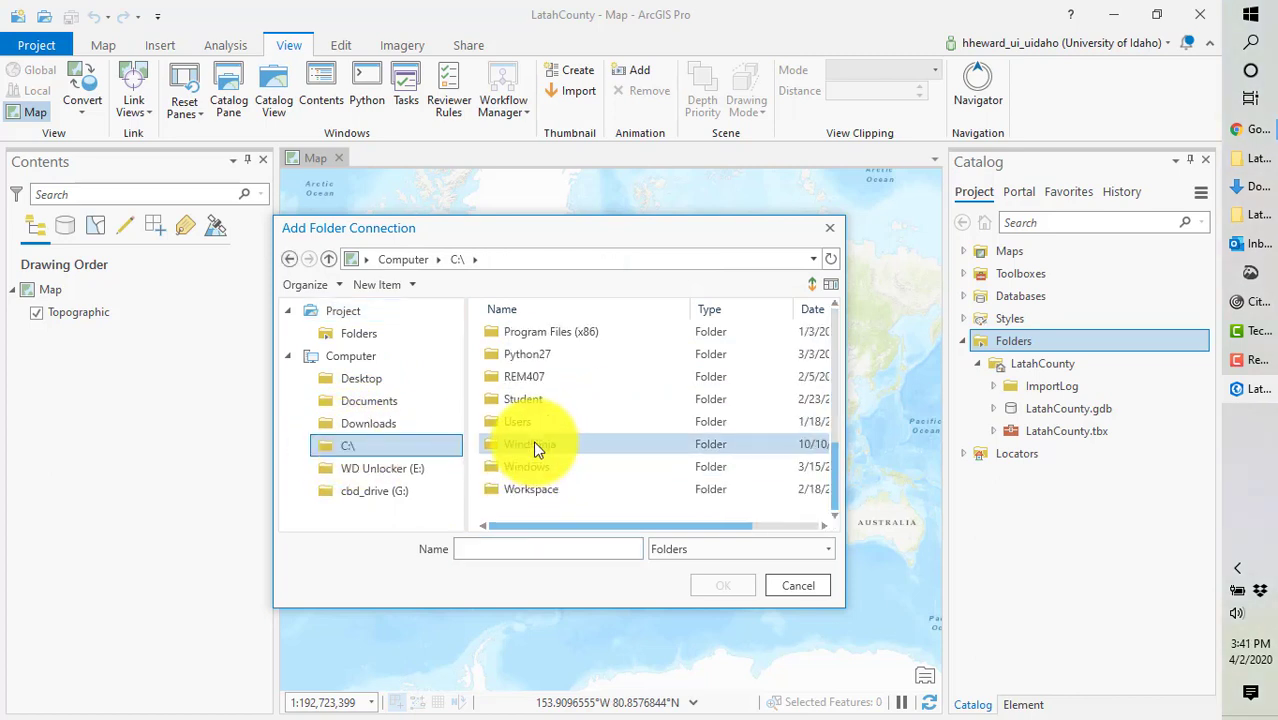
click(828, 461)
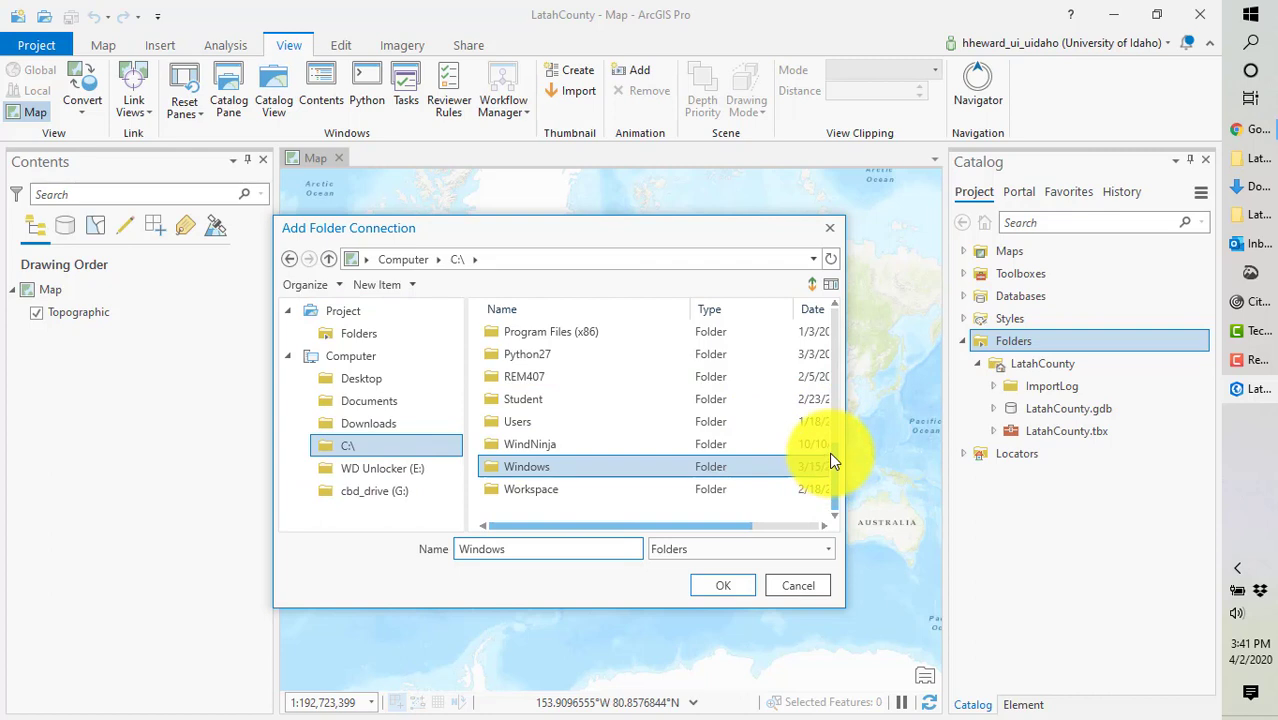
drag(832, 466, 830, 398)
click(548, 400)
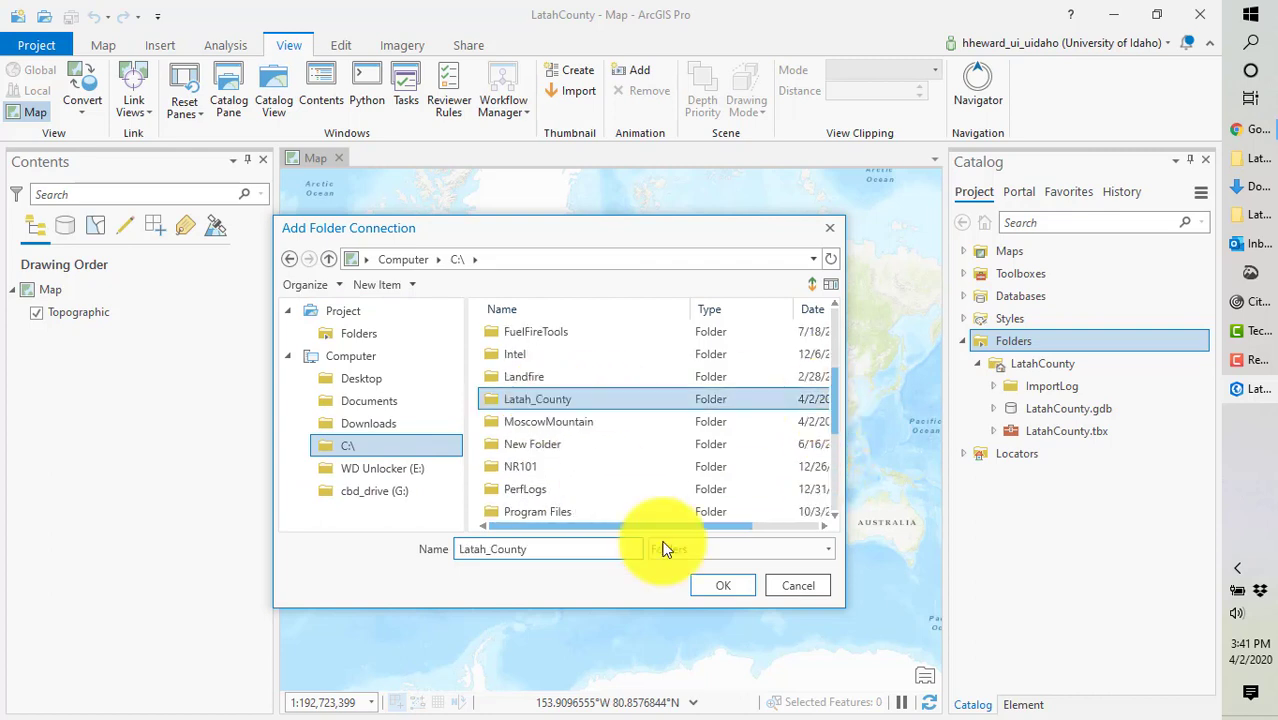
click(718, 586)
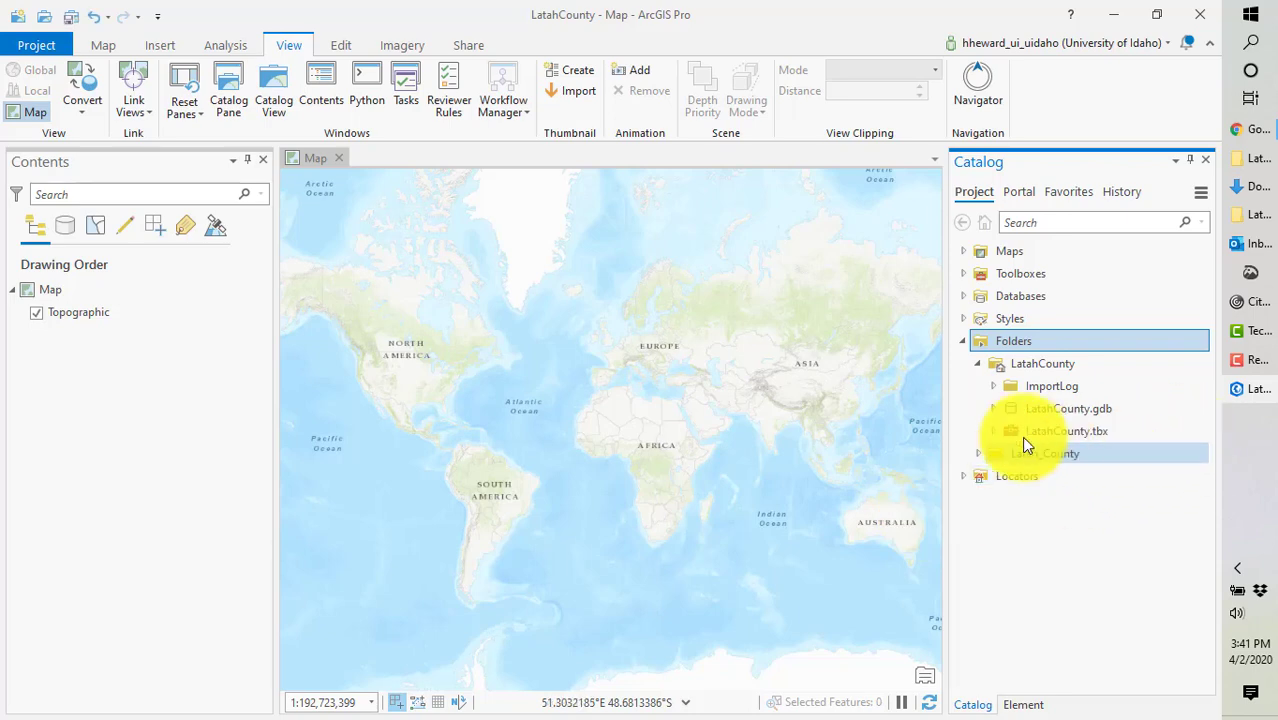
- Expand Latah_County > LANDFIRE > lf00706015_US_200CC in the Catalog pane
click(978, 454)
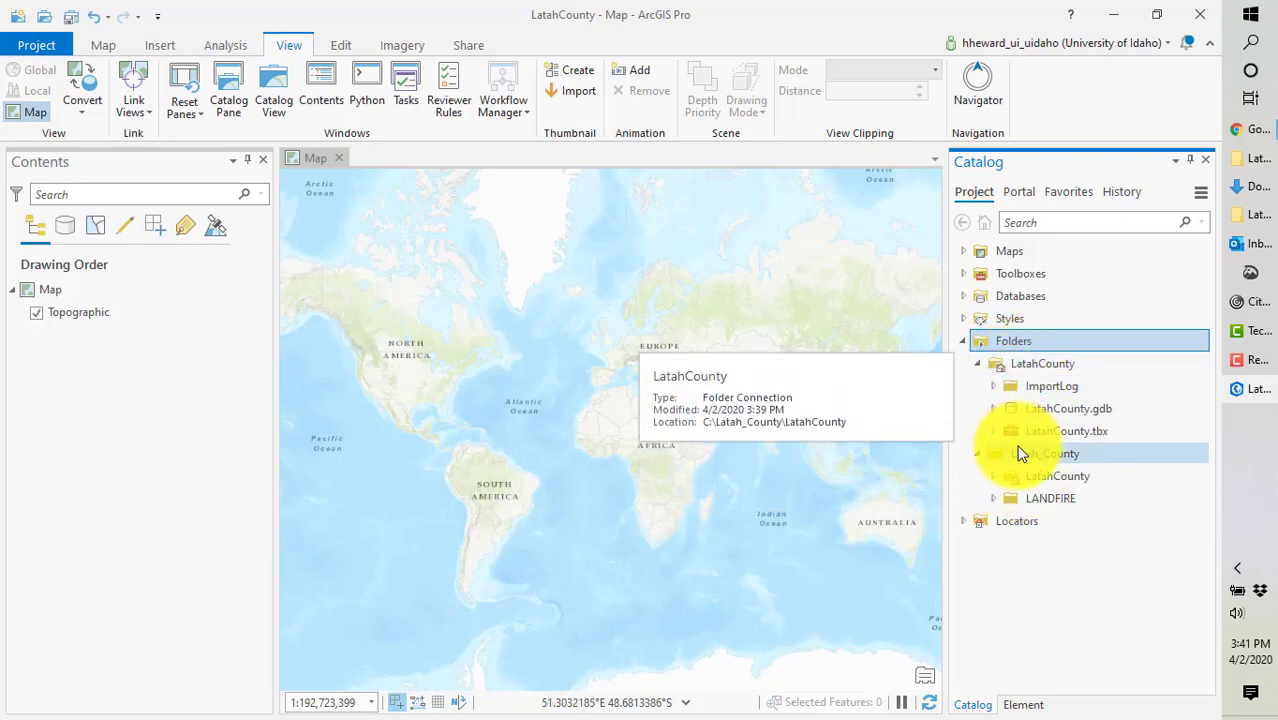
click(993, 498)
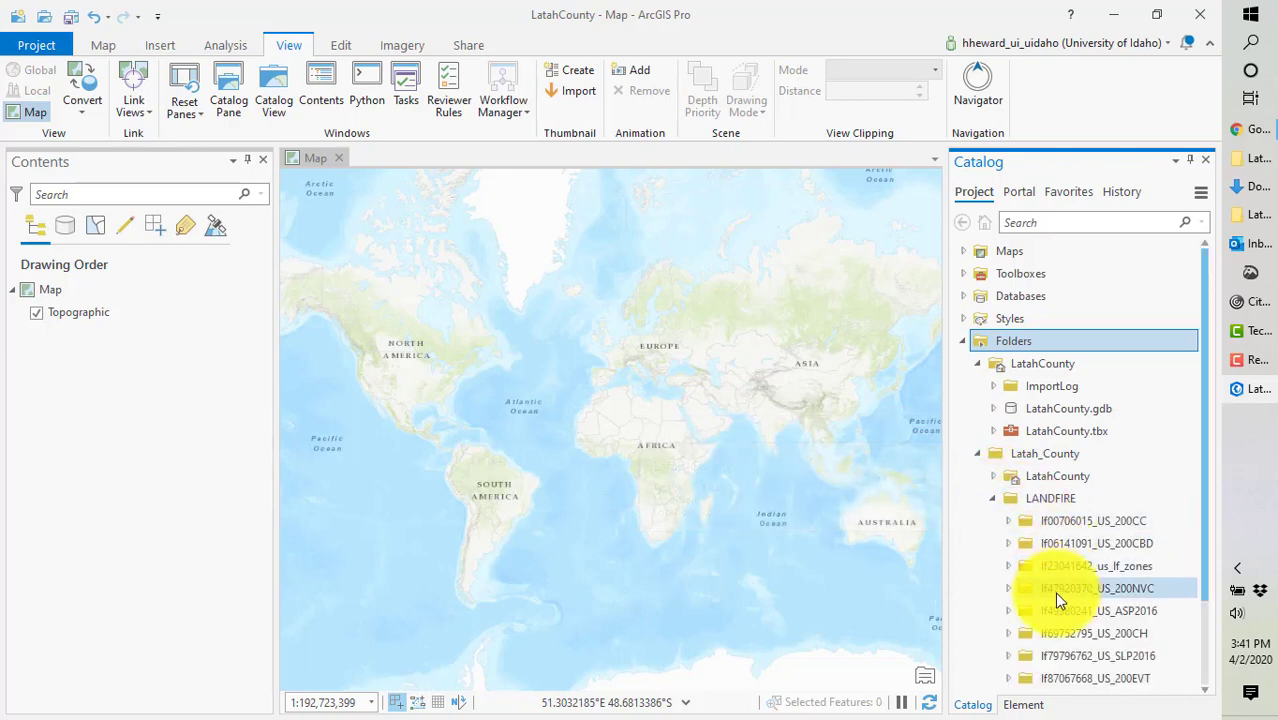
scroll(1056, 604, down, 2)
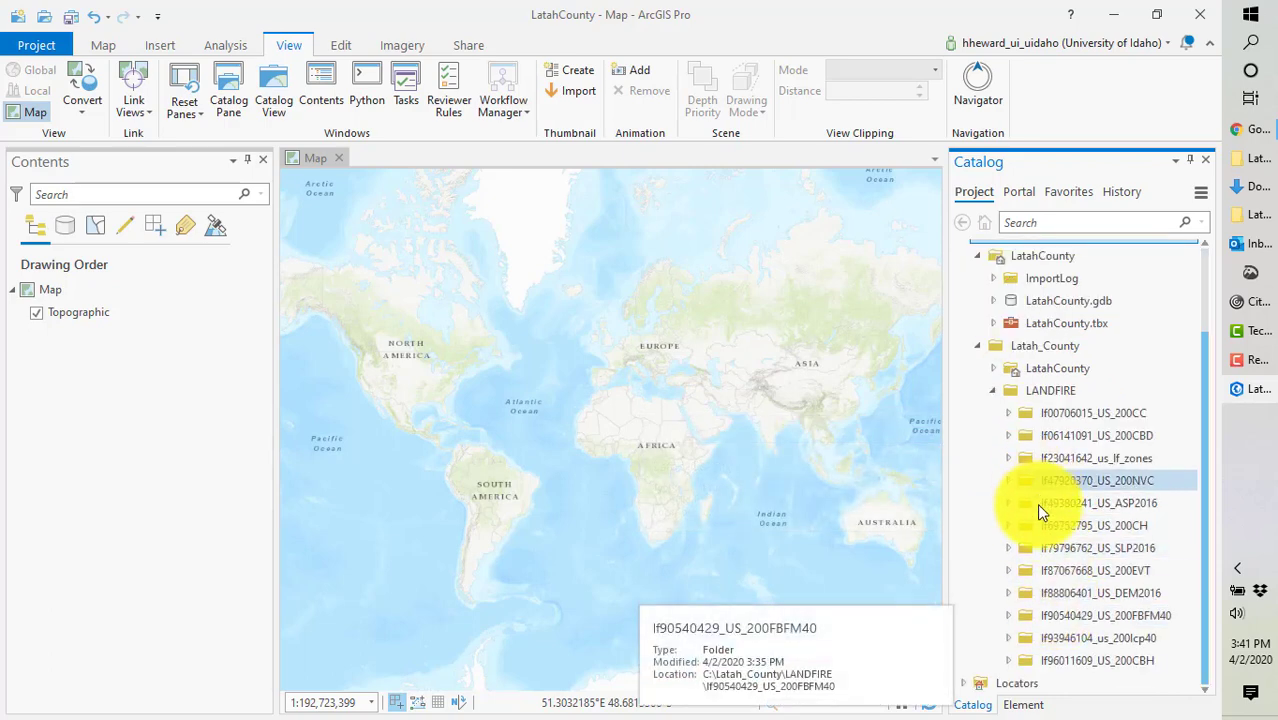
click(1008, 413)
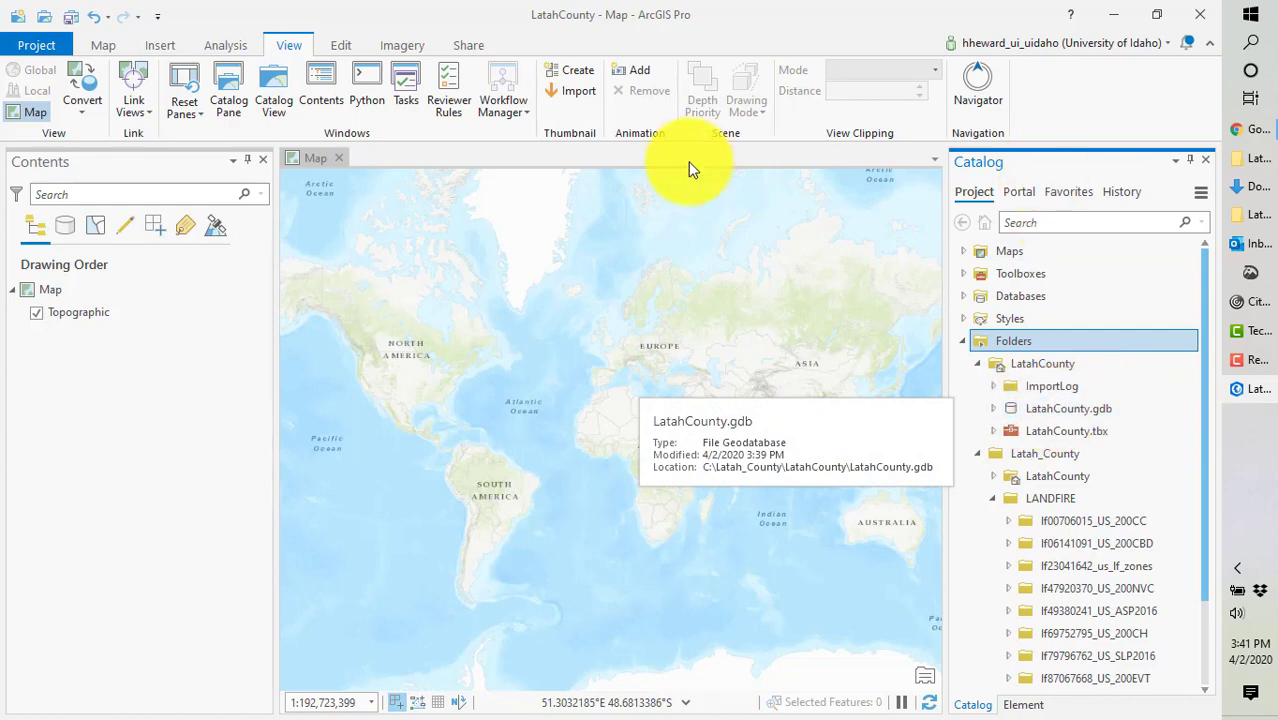
- Search geoprocessing tools for 'raster to geo' and open Raster To Geodatabase
click(224, 45)
click(251, 88)
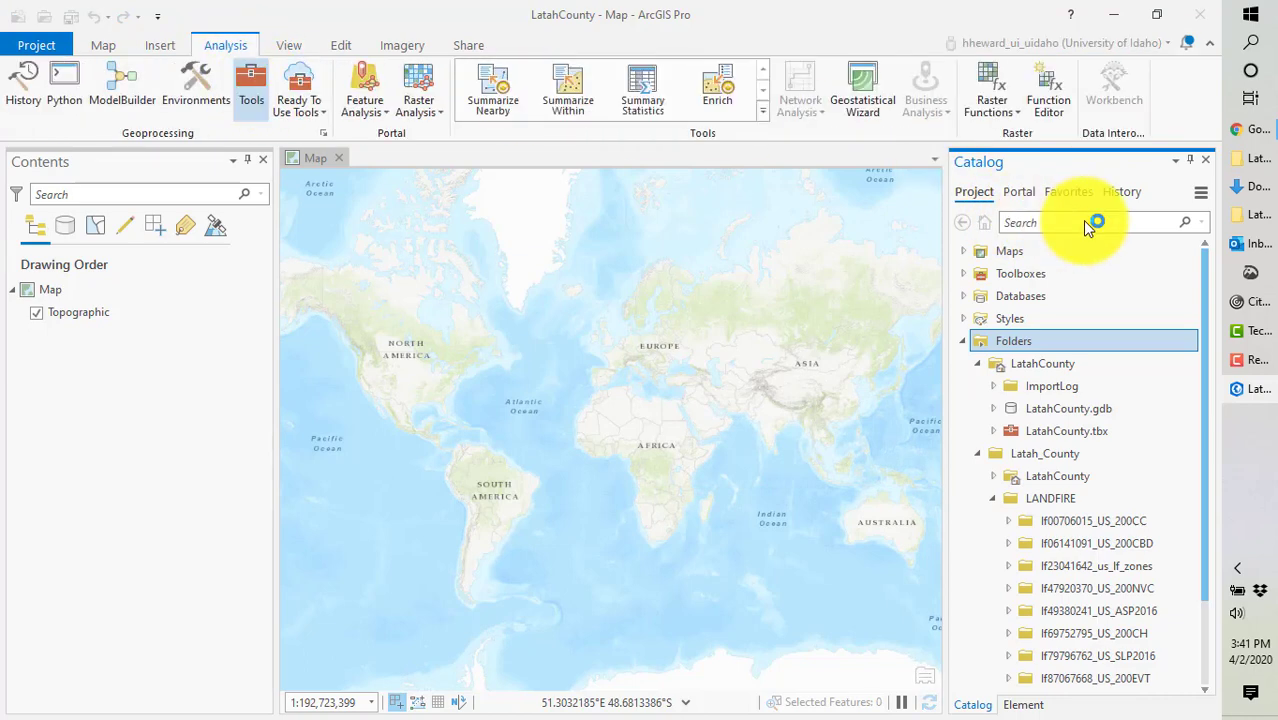
text(ras)
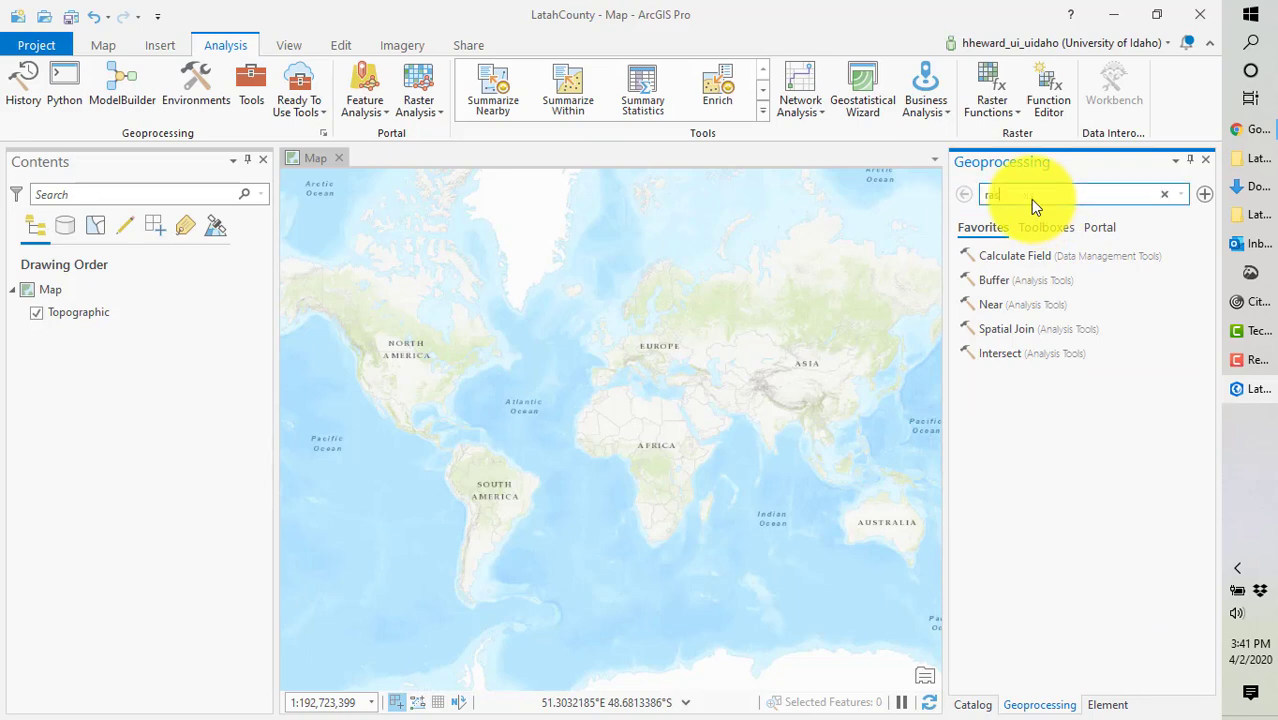
text(ter to )
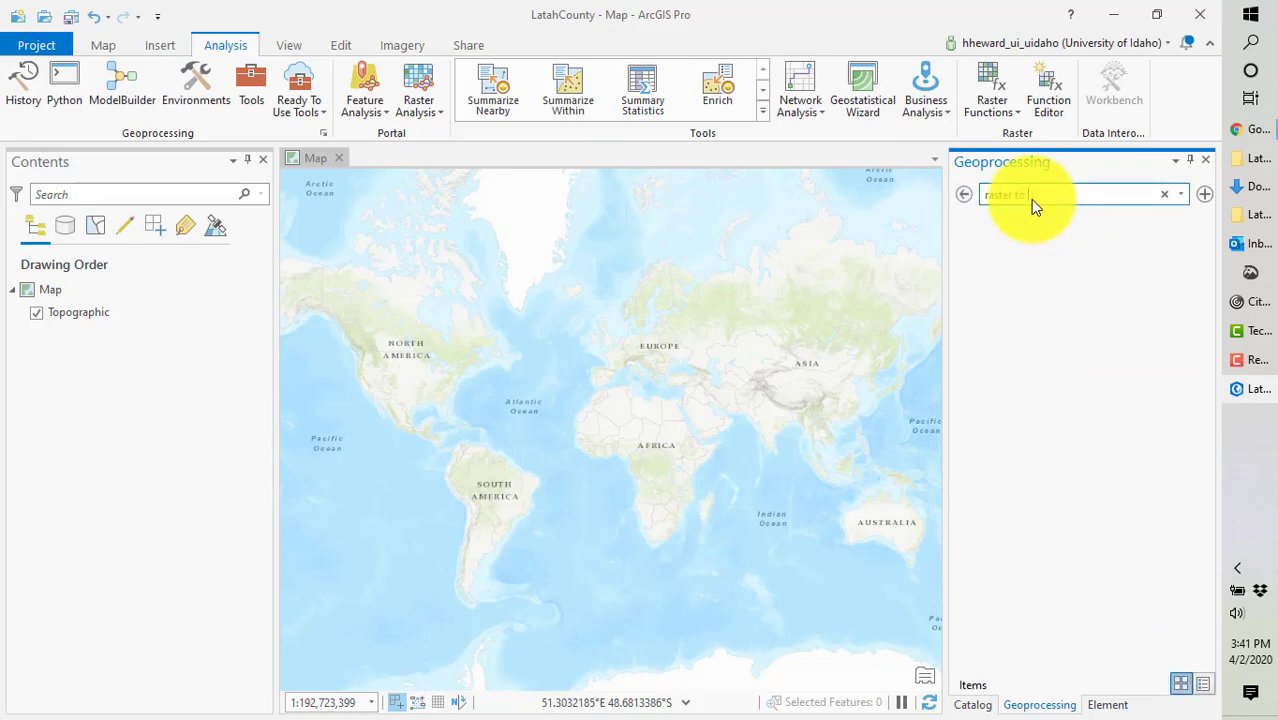
text(geo)
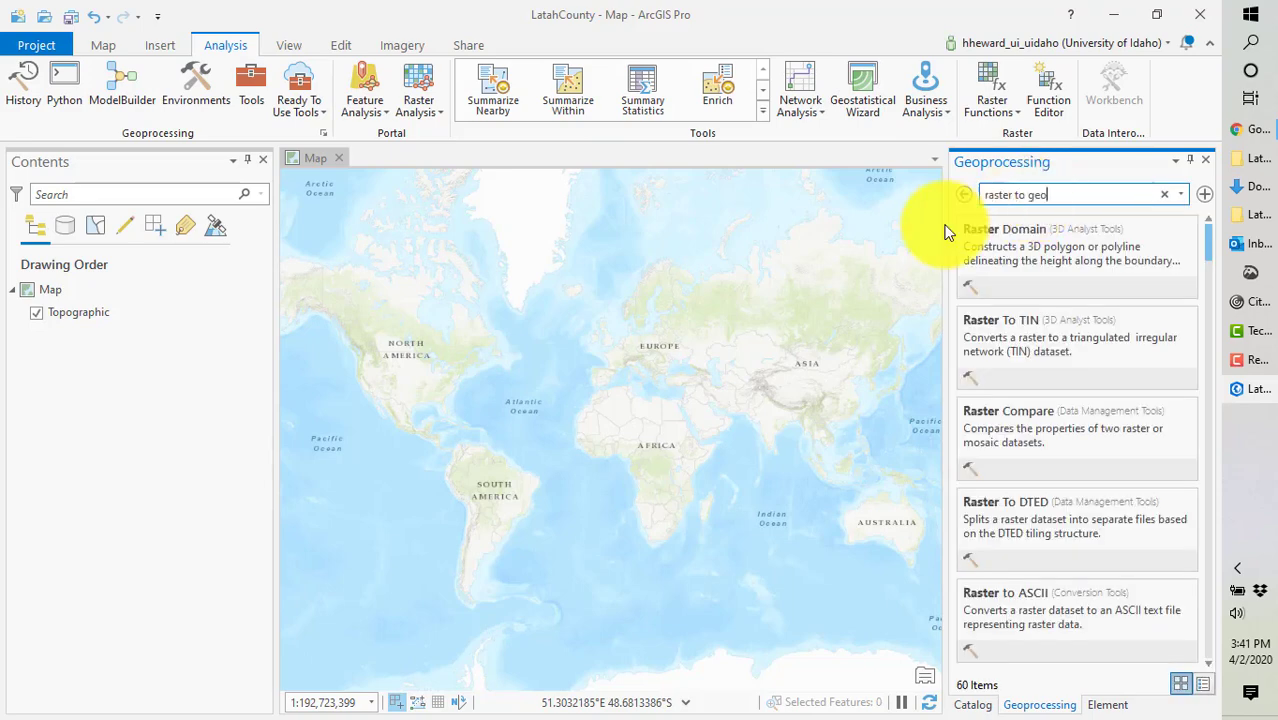
click(1023, 234)
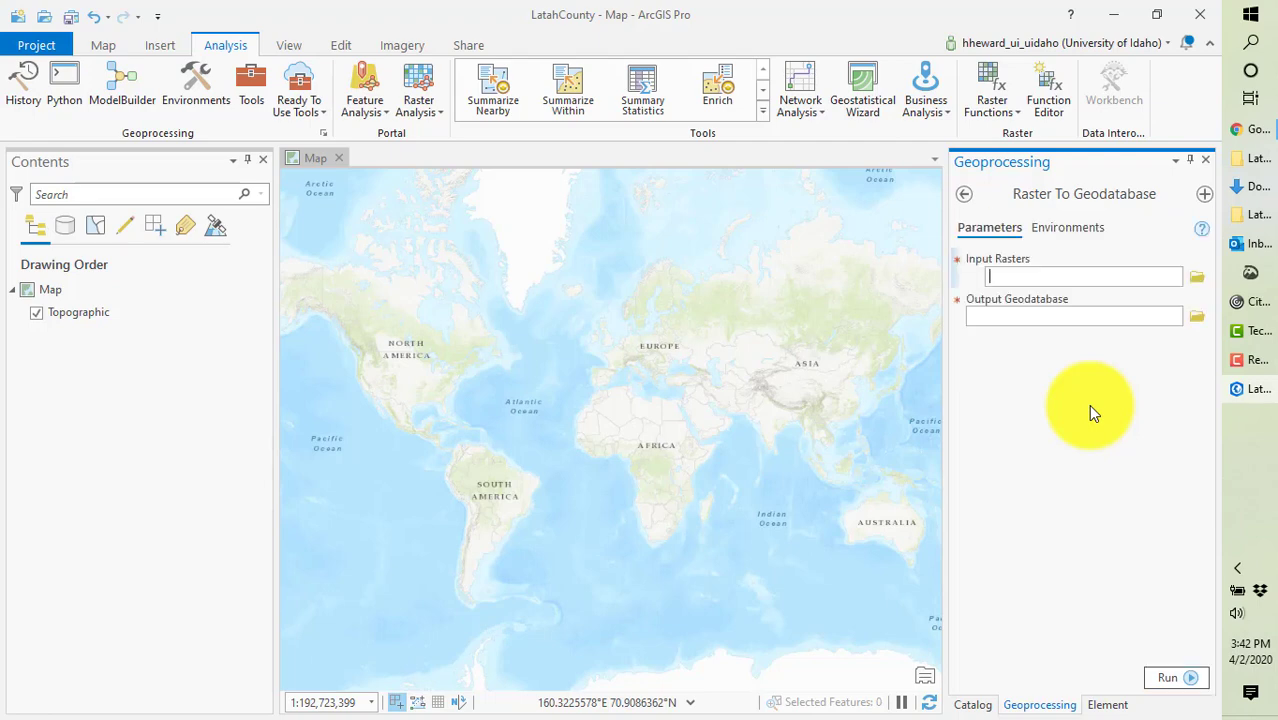
- Add the LANDFIRE input rasters, starting with us_200cc from C:\Latah_County\LANDFIRE\lf00706015_US_200CC
click(1192, 279)
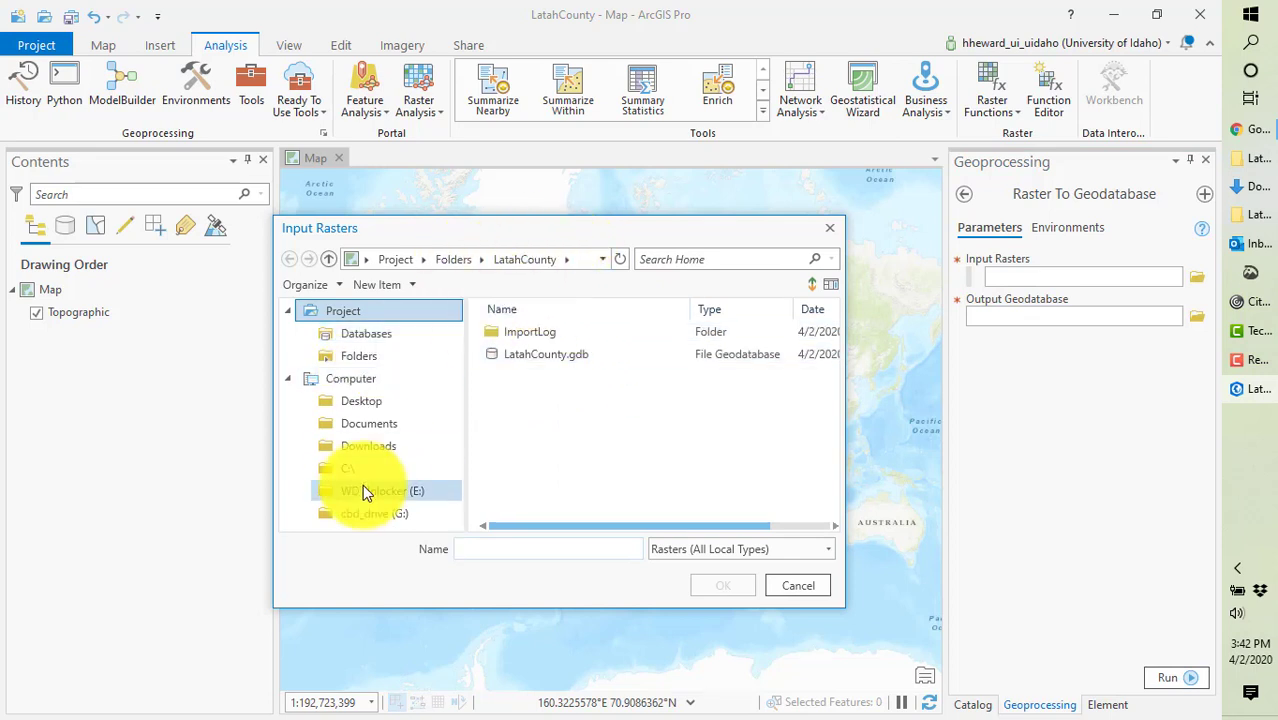
click(341, 470)
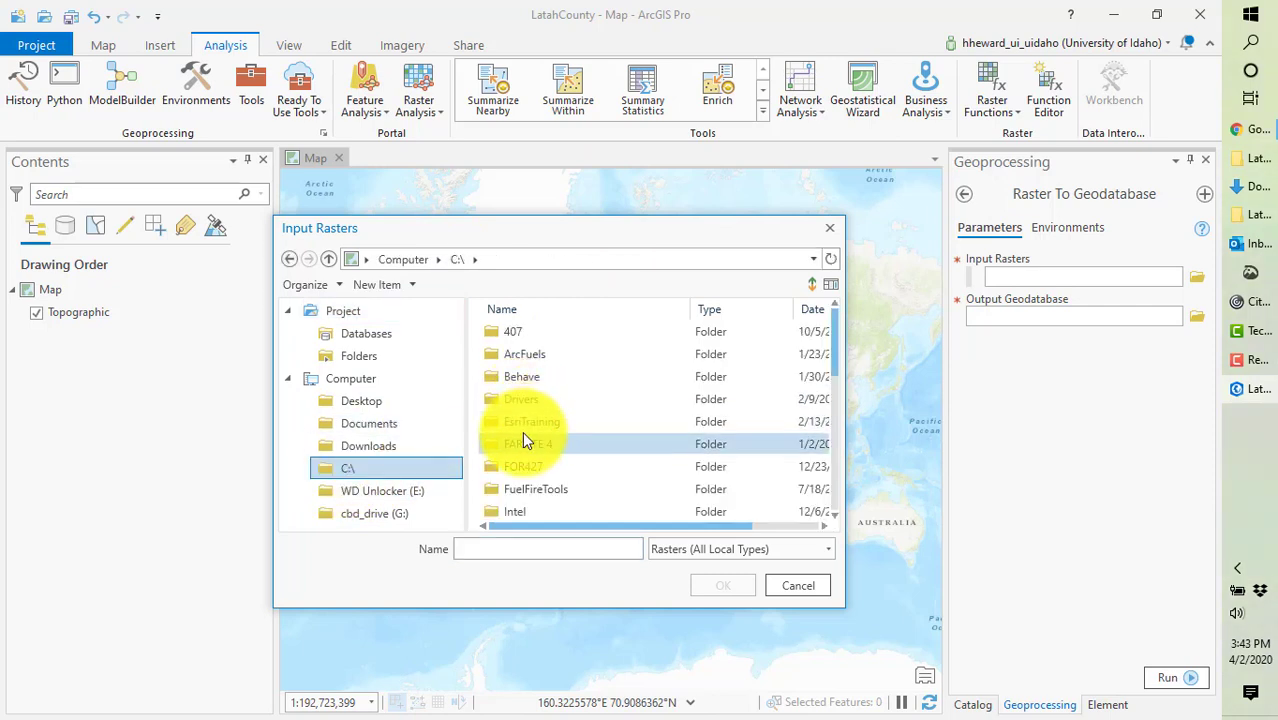
drag(832, 364, 798, 416)
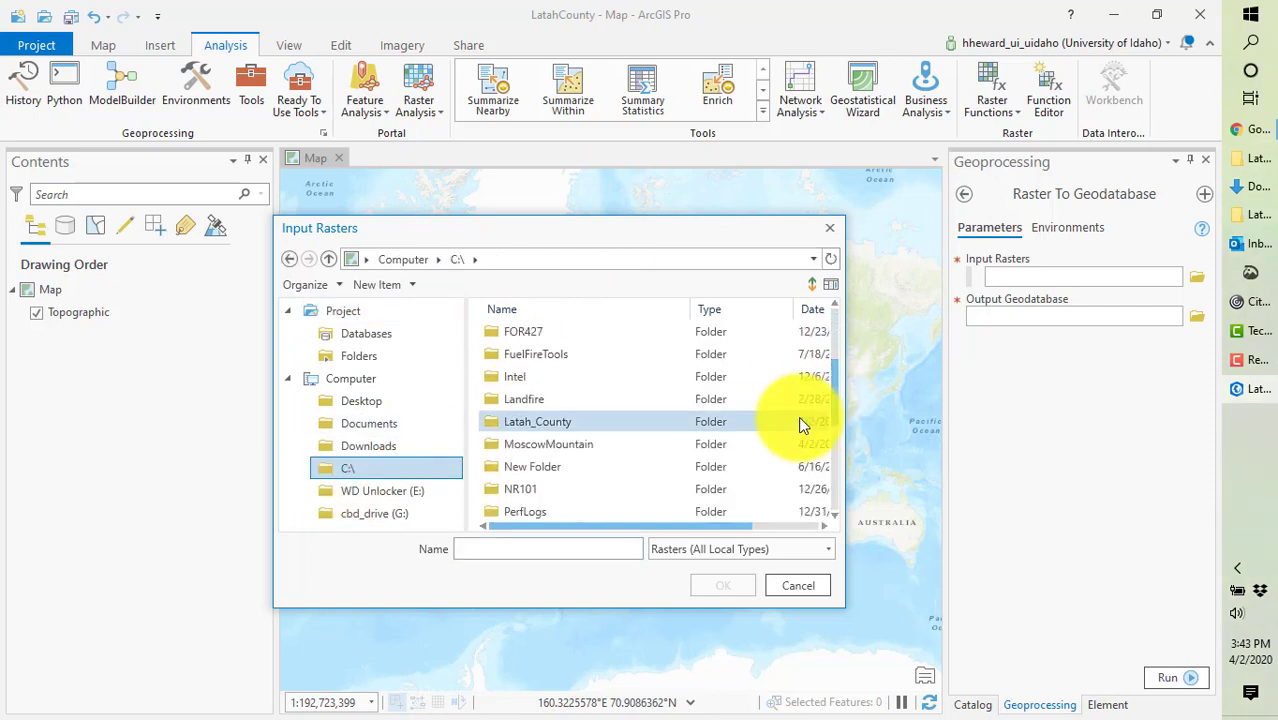
click(550, 423)
double_click(550, 423)
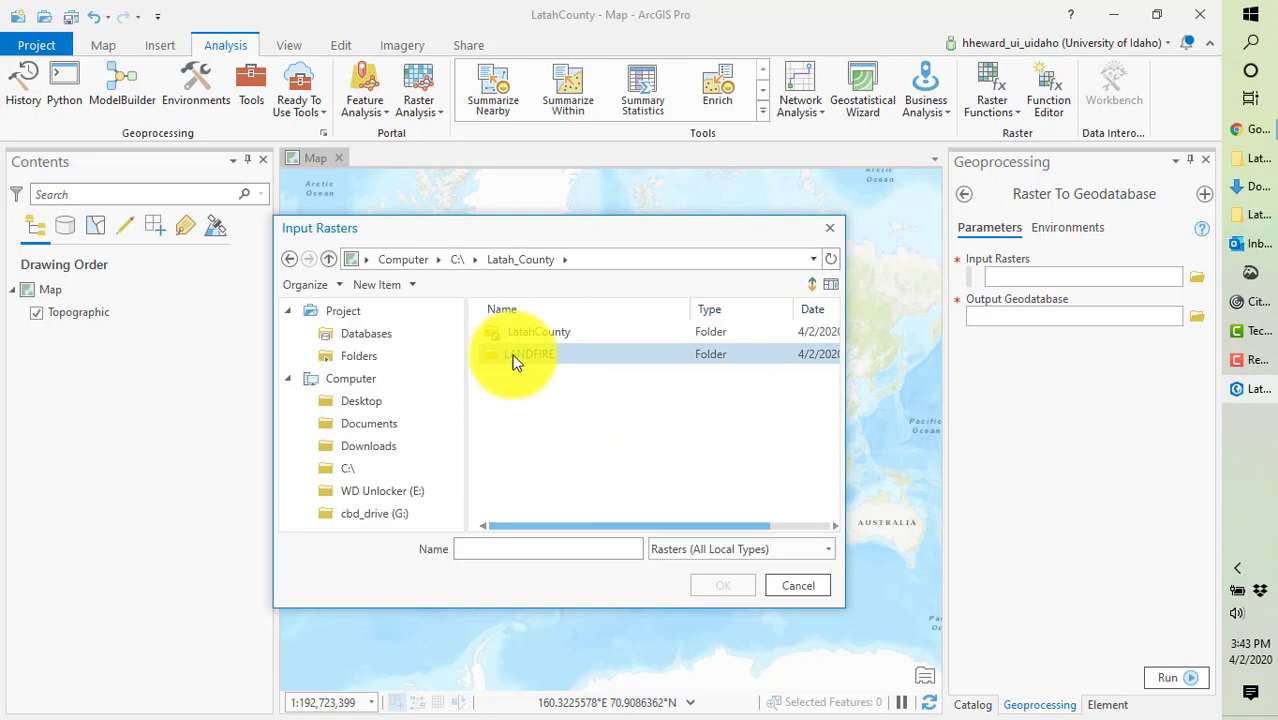
double_click(509, 356)
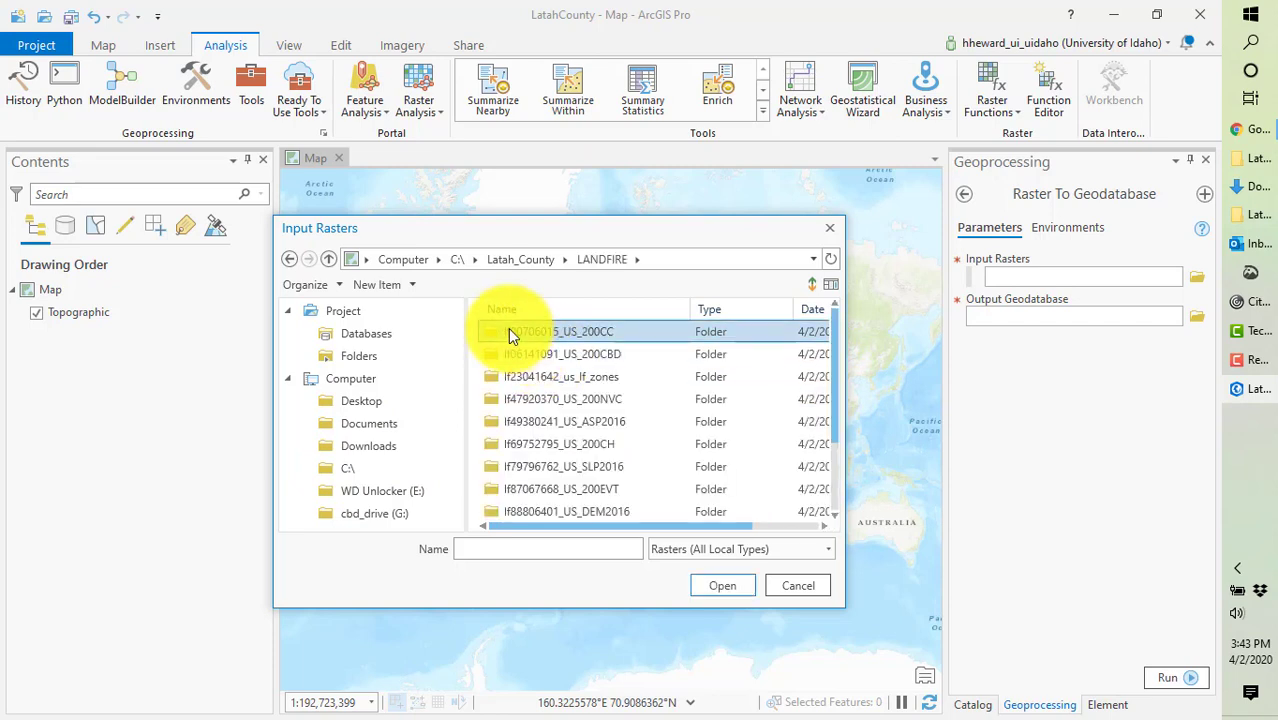
double_click(508, 330)
double_click(523, 333)
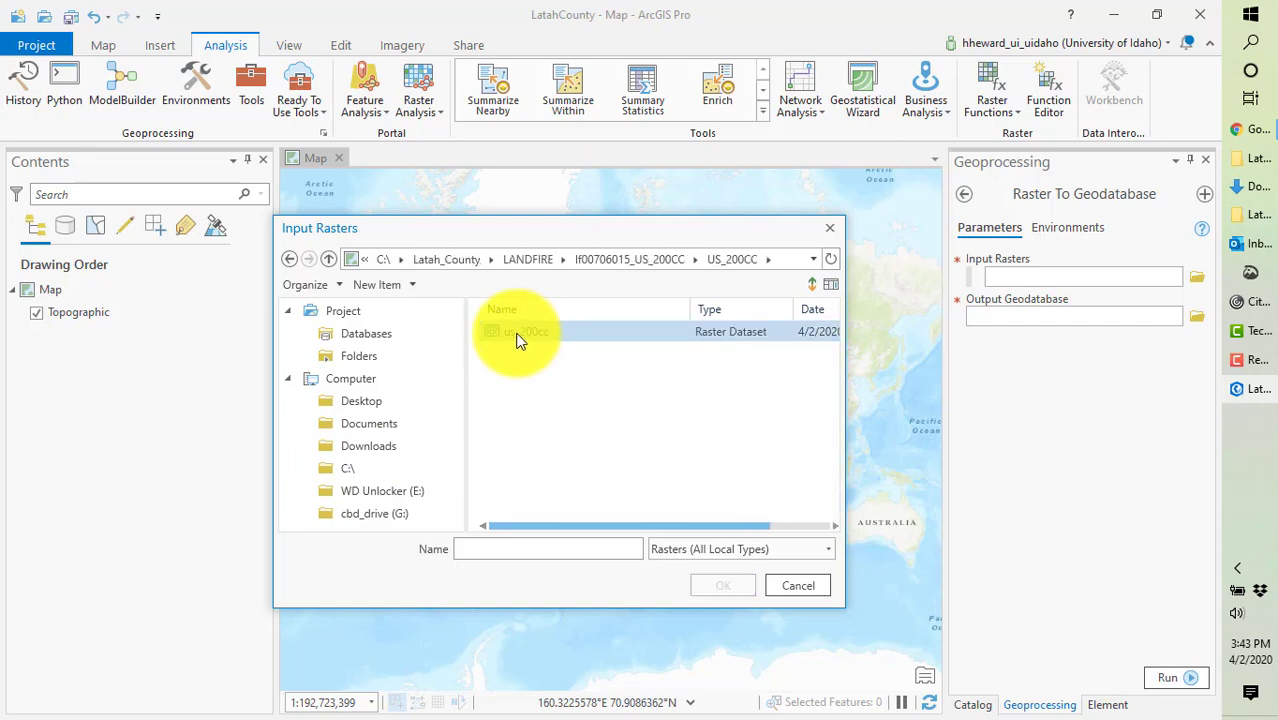
click(525, 333)
click(728, 586)
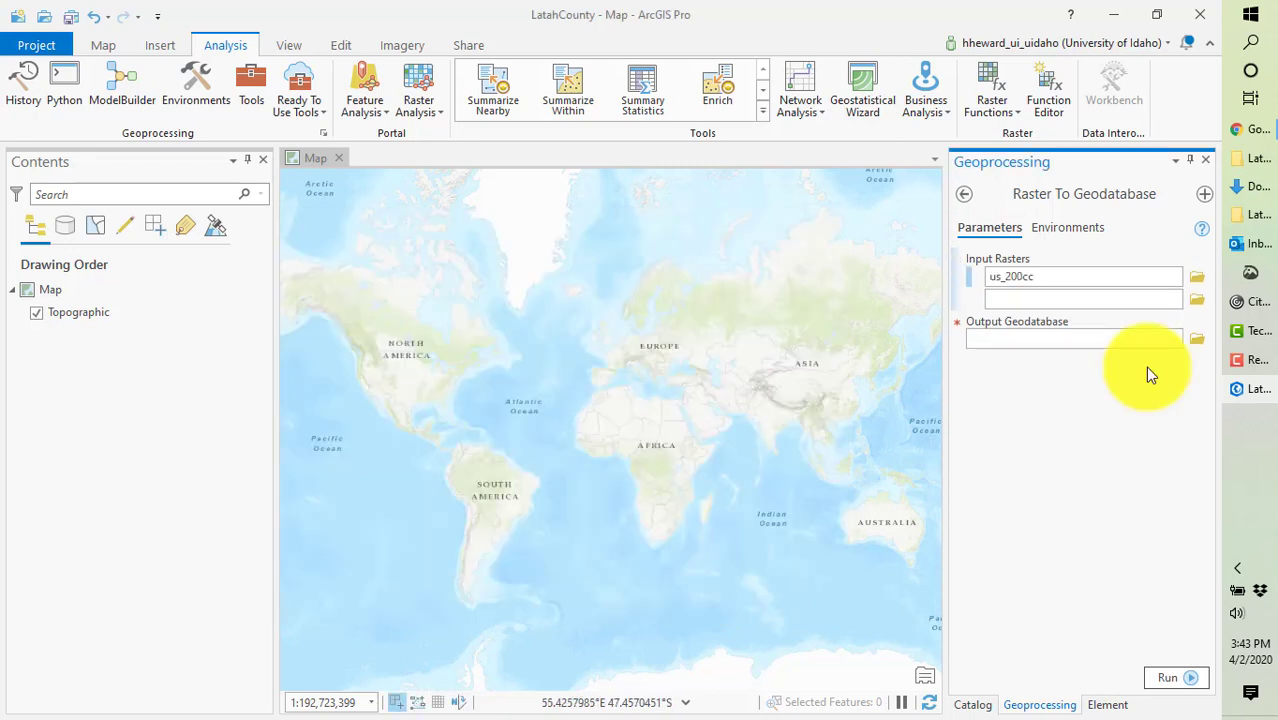
click(1195, 300)
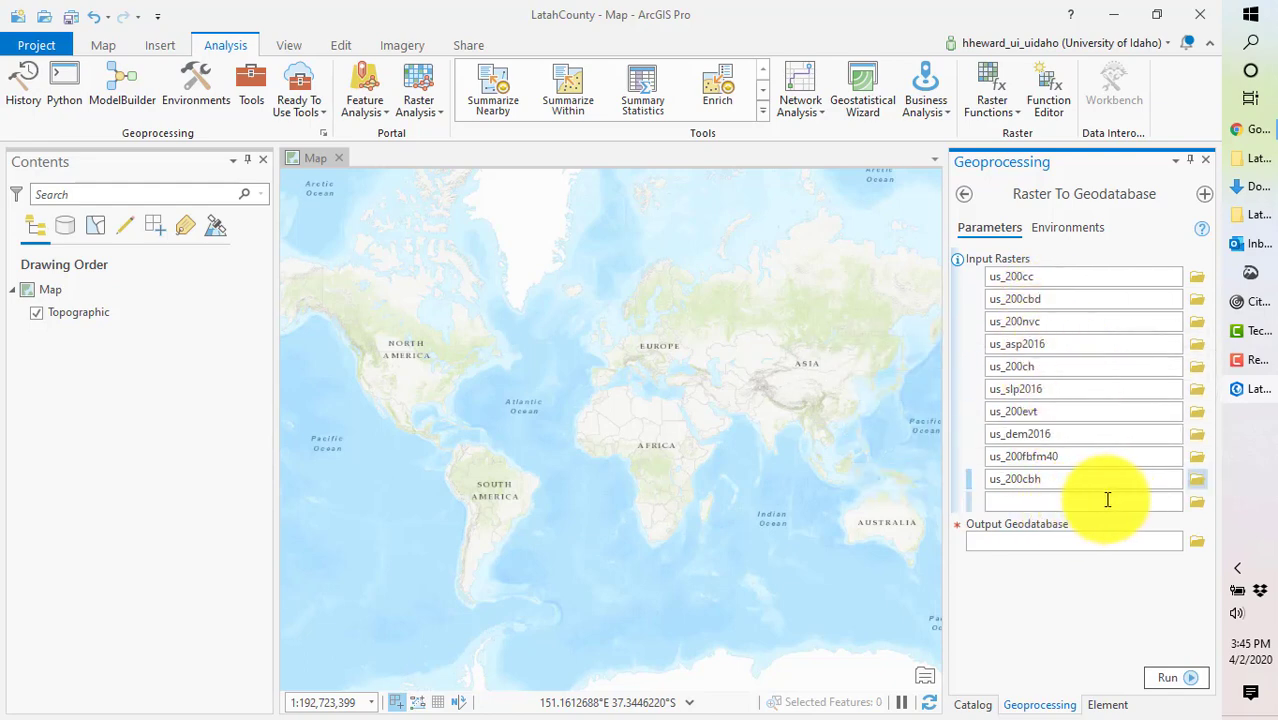
- Set the output geodatabase to C:\Latah_County\LatahCounty\LatahCounty.gdb and run the import
click(1196, 542)
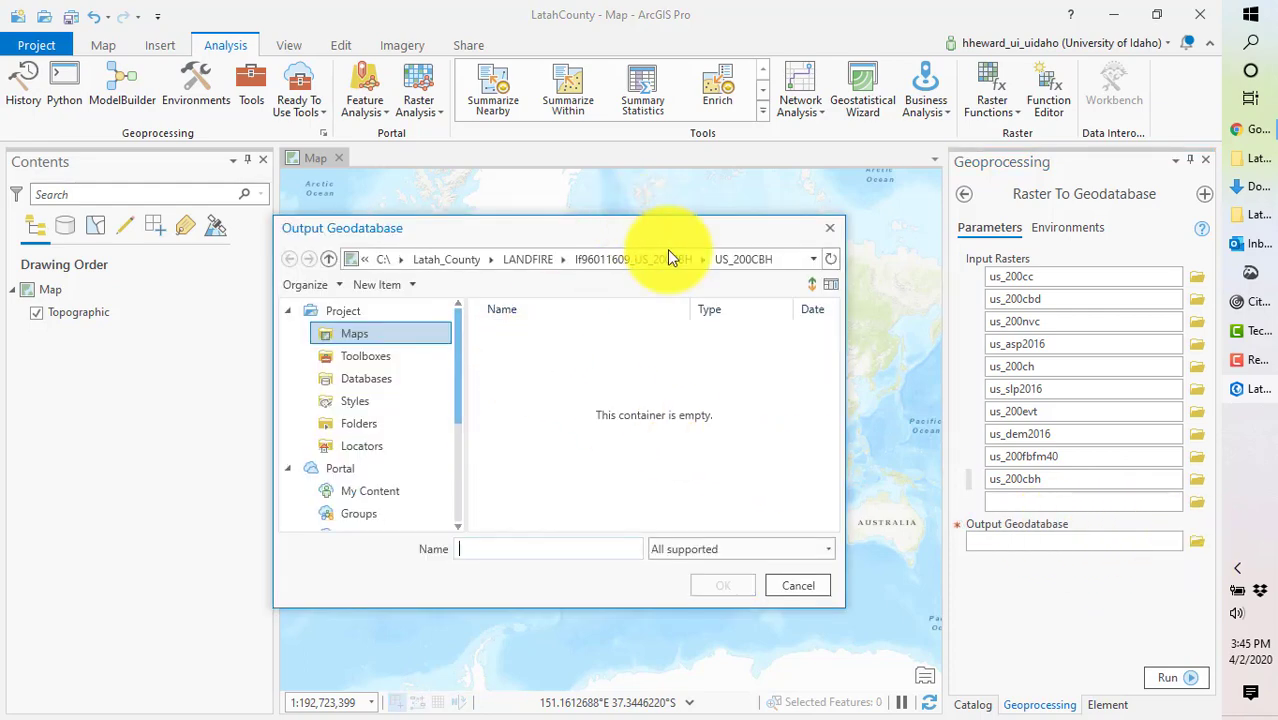
click(522, 258)
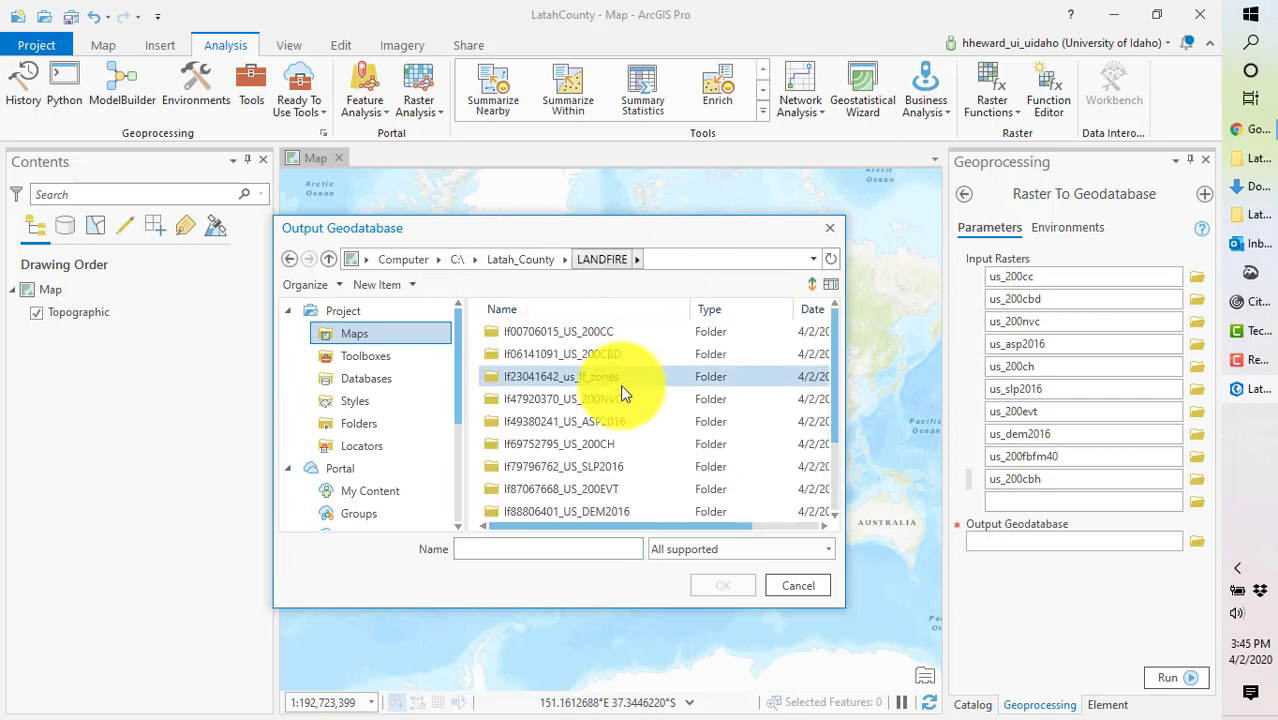
click(518, 259)
double_click(522, 330)
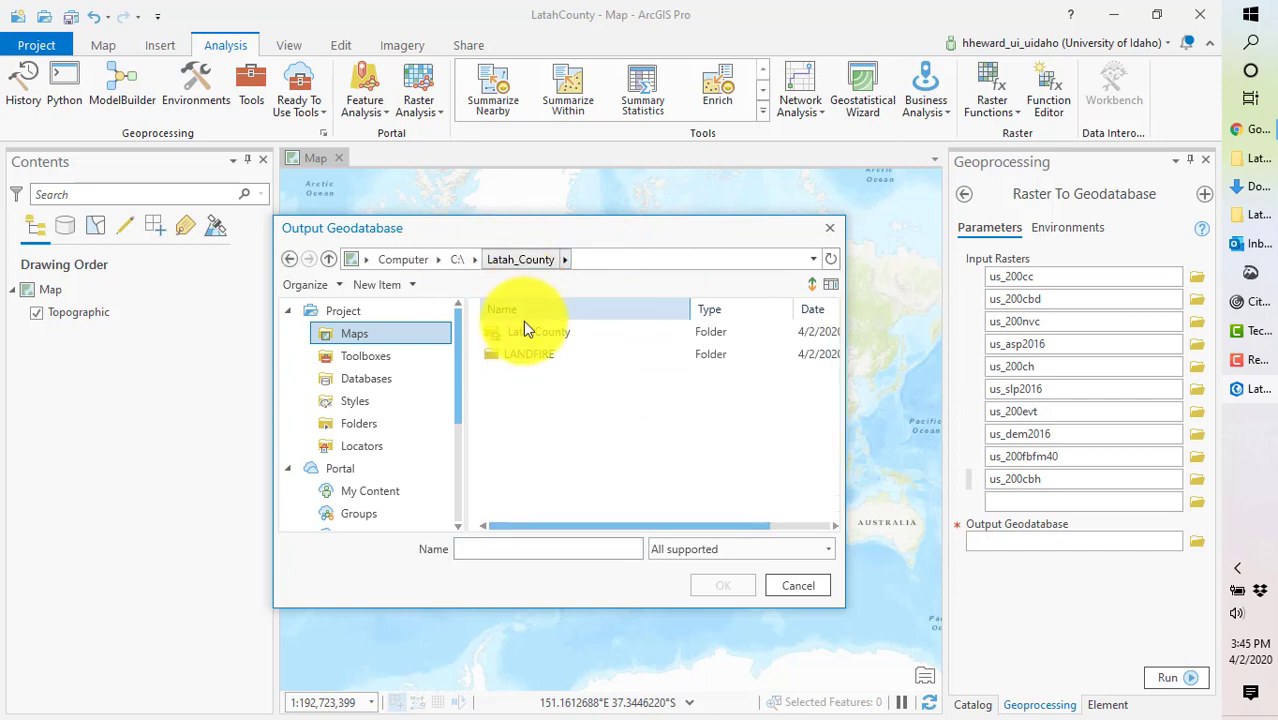
click(537, 354)
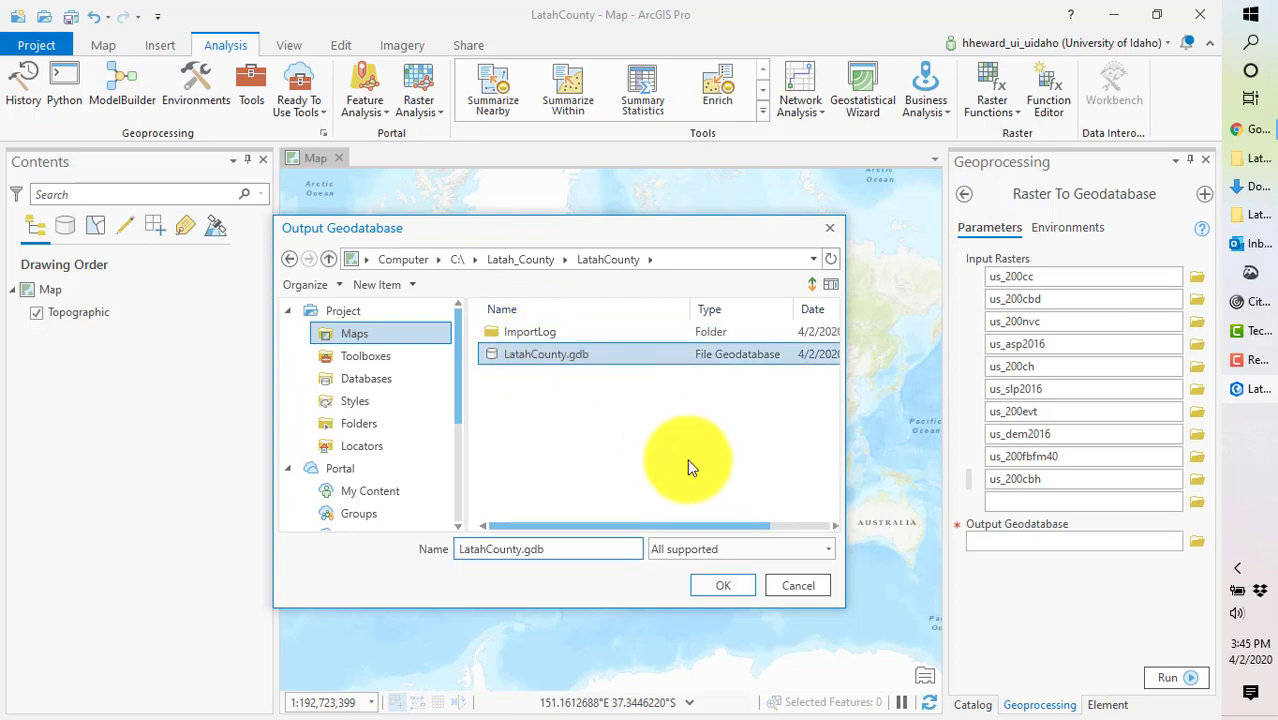
click(710, 584)
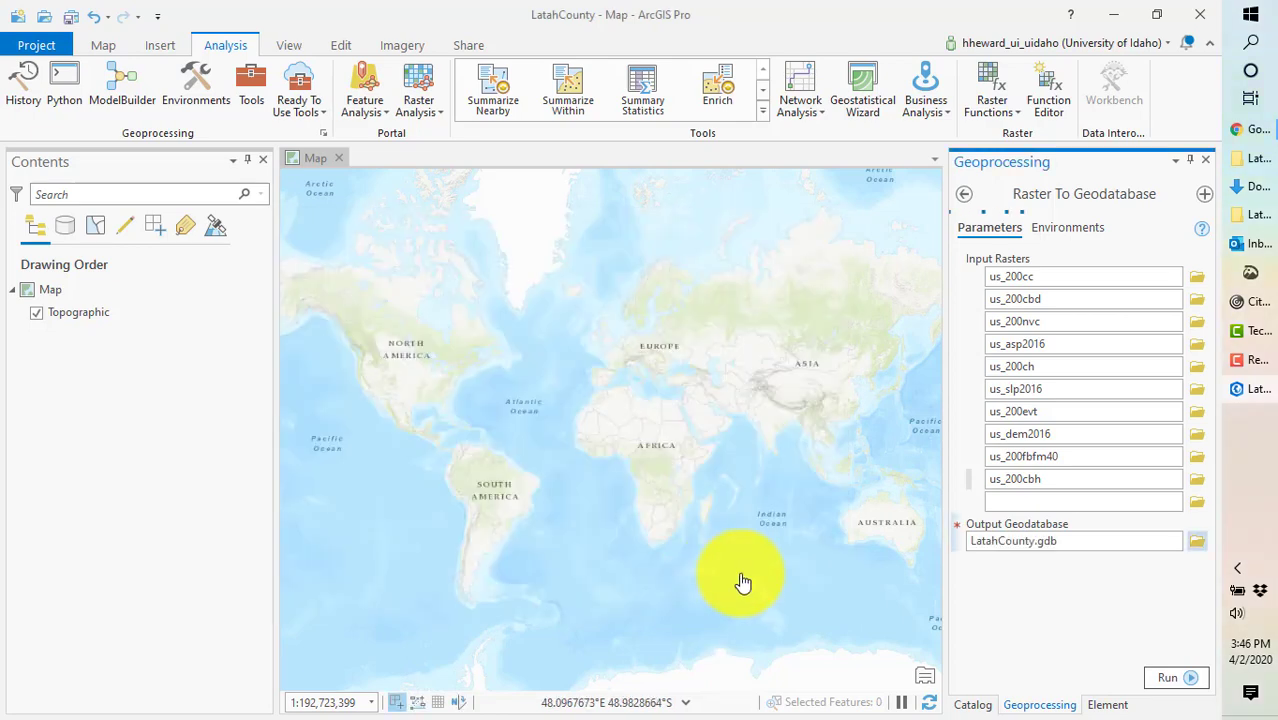
click(1172, 684)
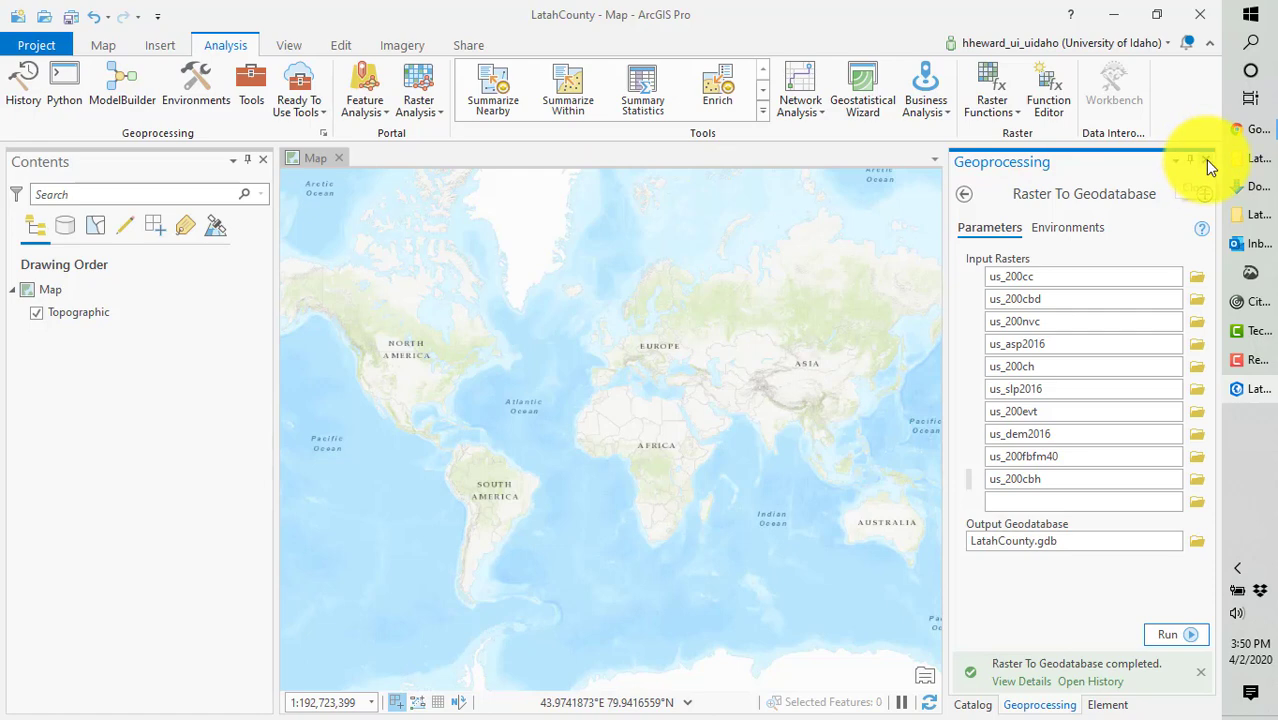
- Drag us_200fbfm40 from LatahCounty.gdb onto the map, declining to build pyramids
click(1205, 159)
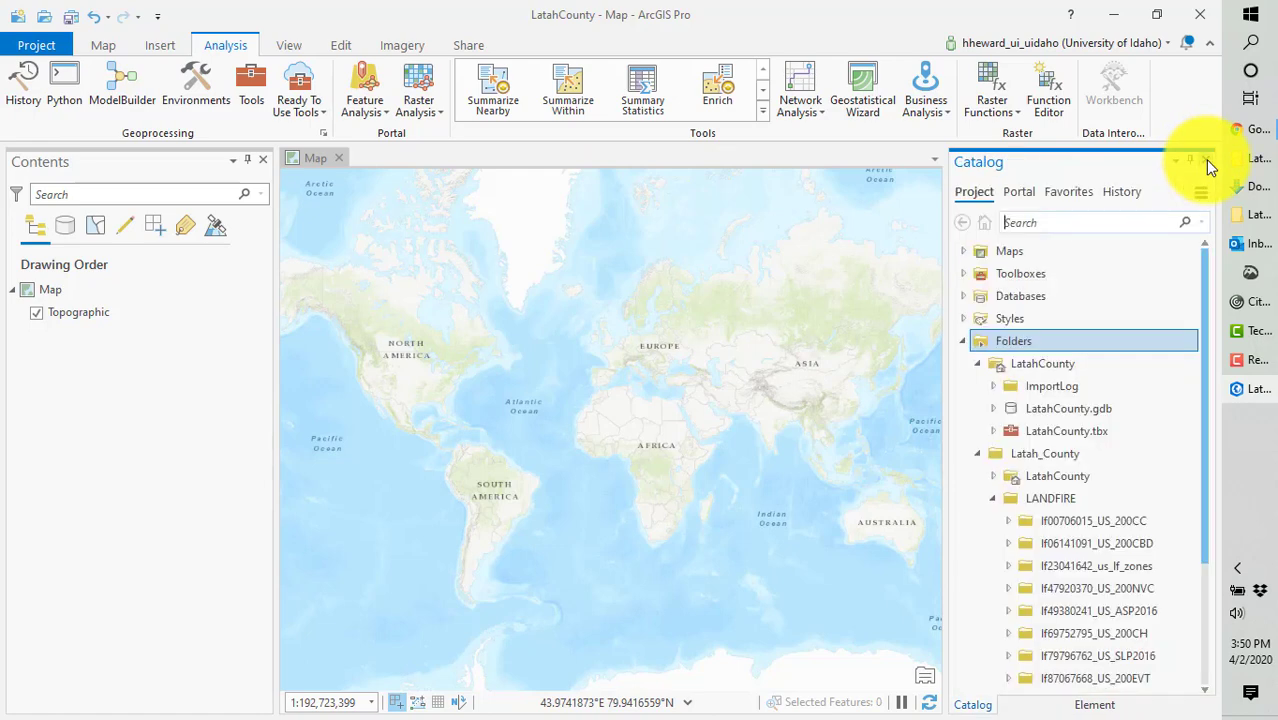
click(993, 409)
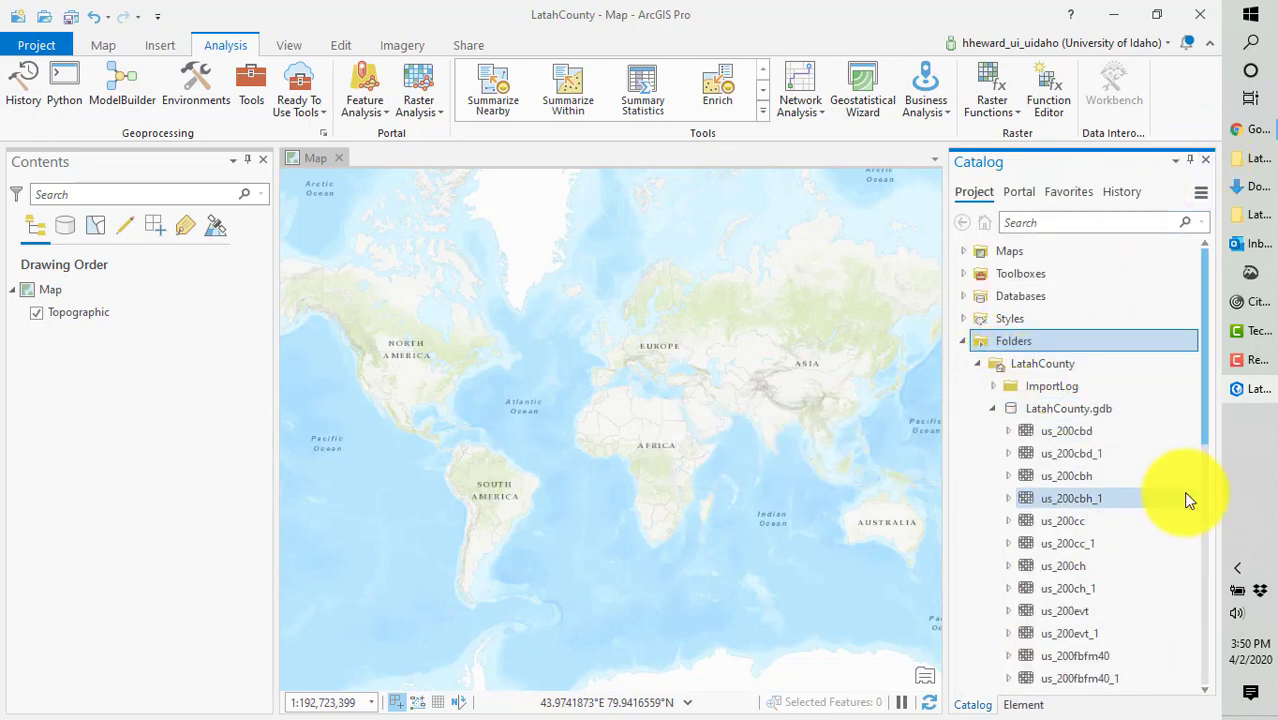
scroll(1183, 491, down, 8)
scroll(1187, 494, up, 4)
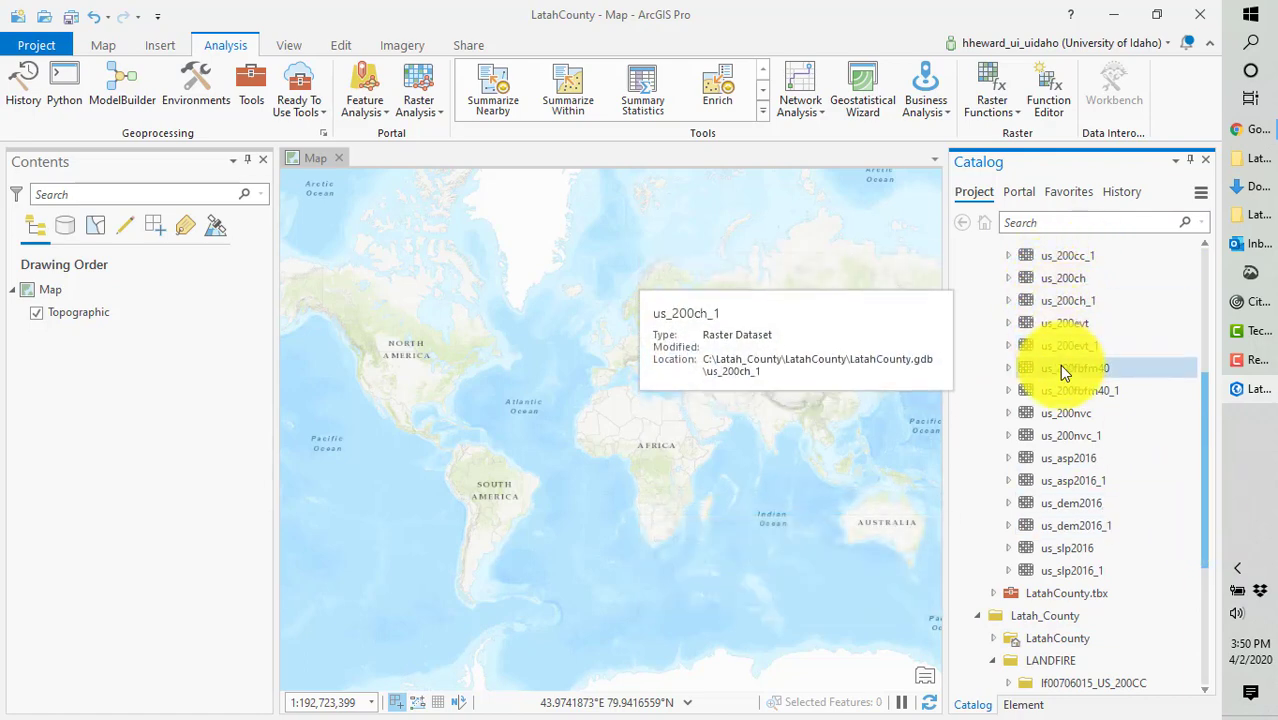
drag(1062, 372, 68, 308)
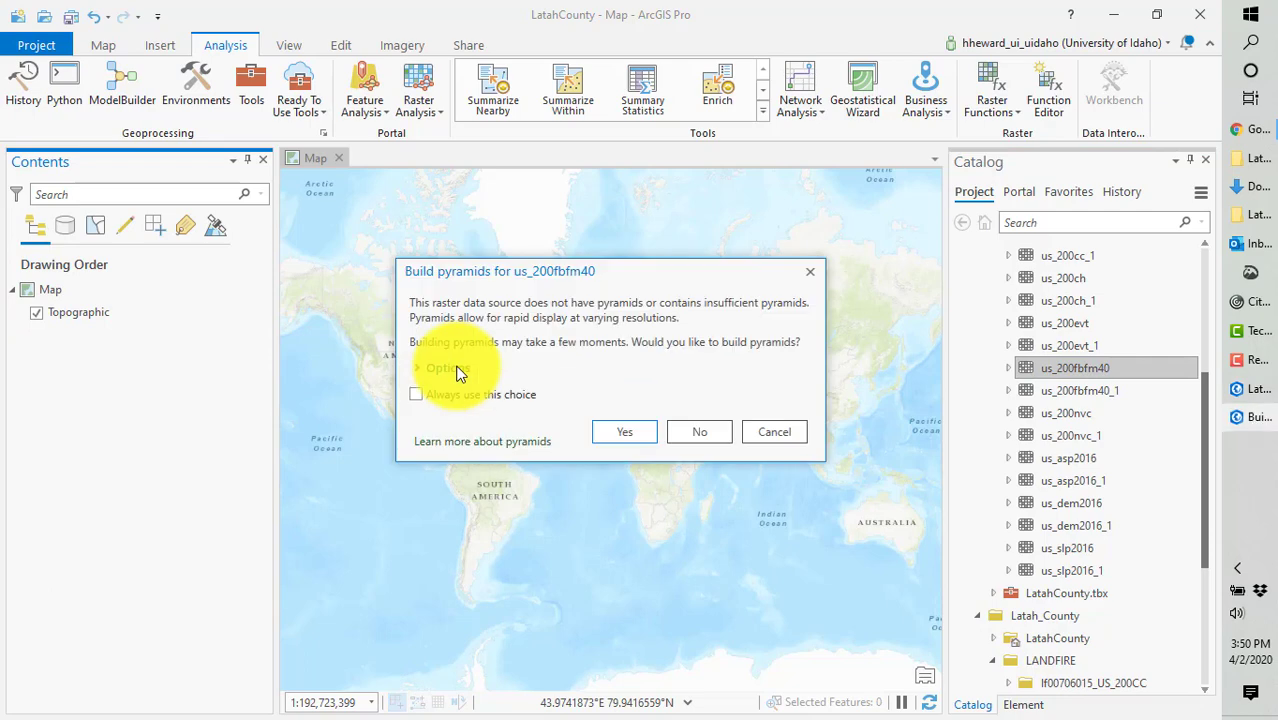
click(694, 437)
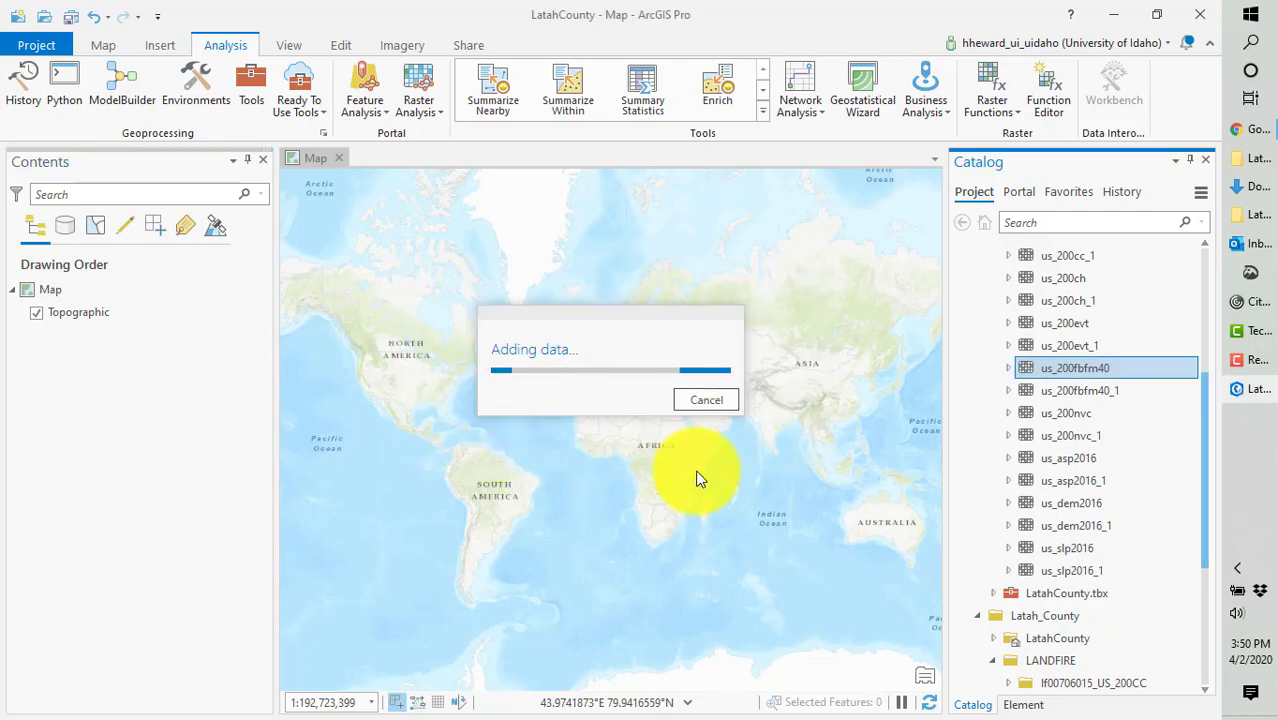